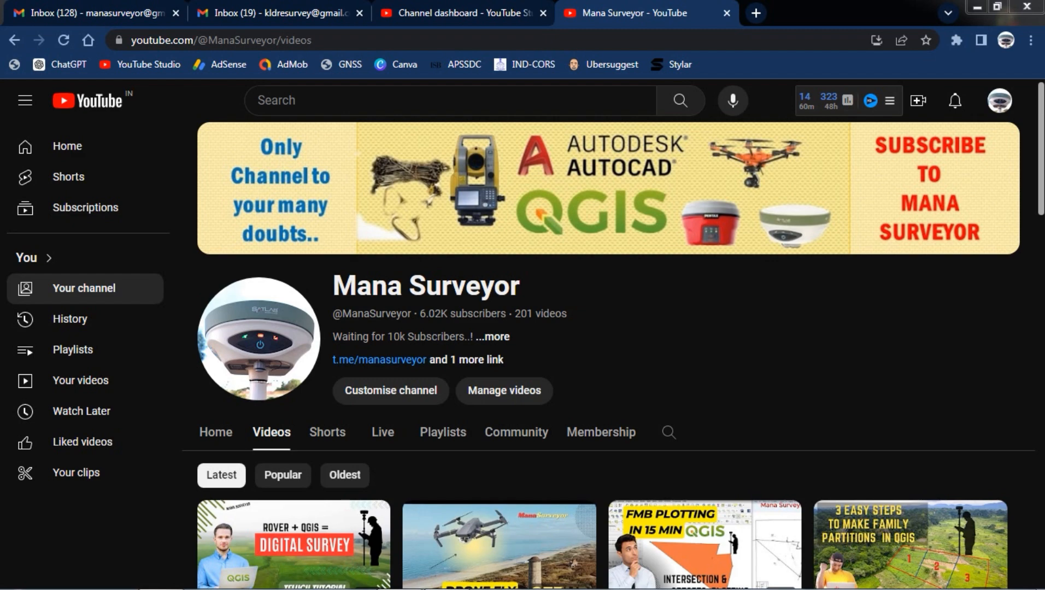
Browse the Mana Surveyor channel's video list and its membership page.
scroll(782, 356, "down", 7)
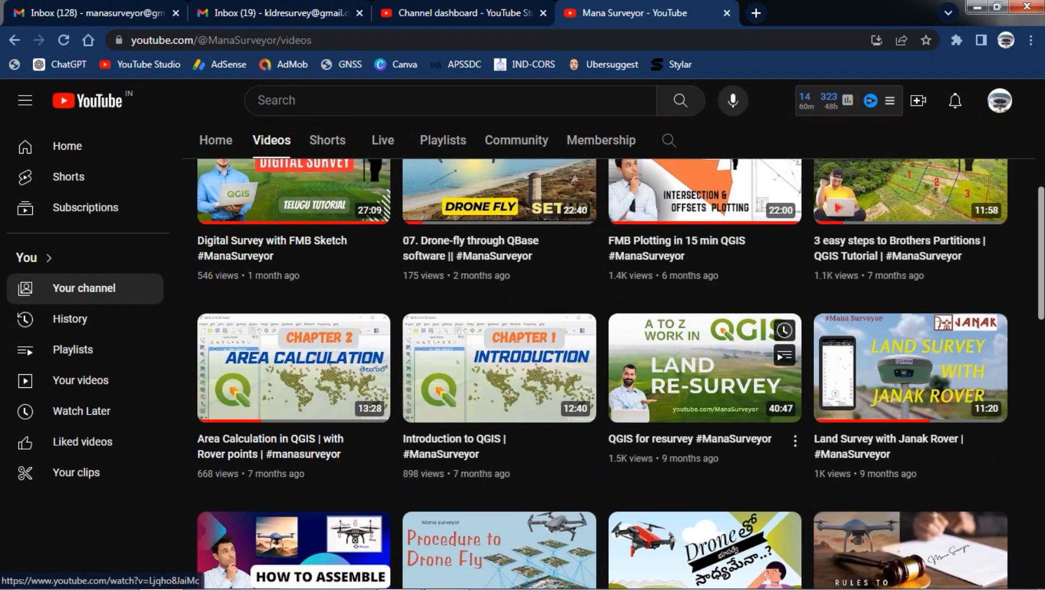
scroll(782, 356, "down", 1)
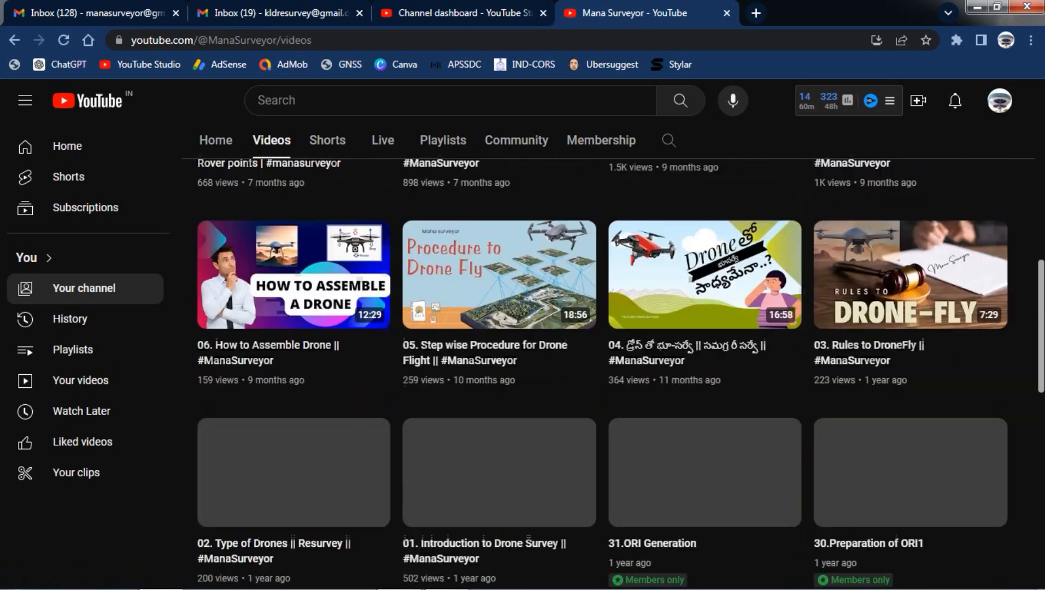
scroll(579, 273, "down", 4)
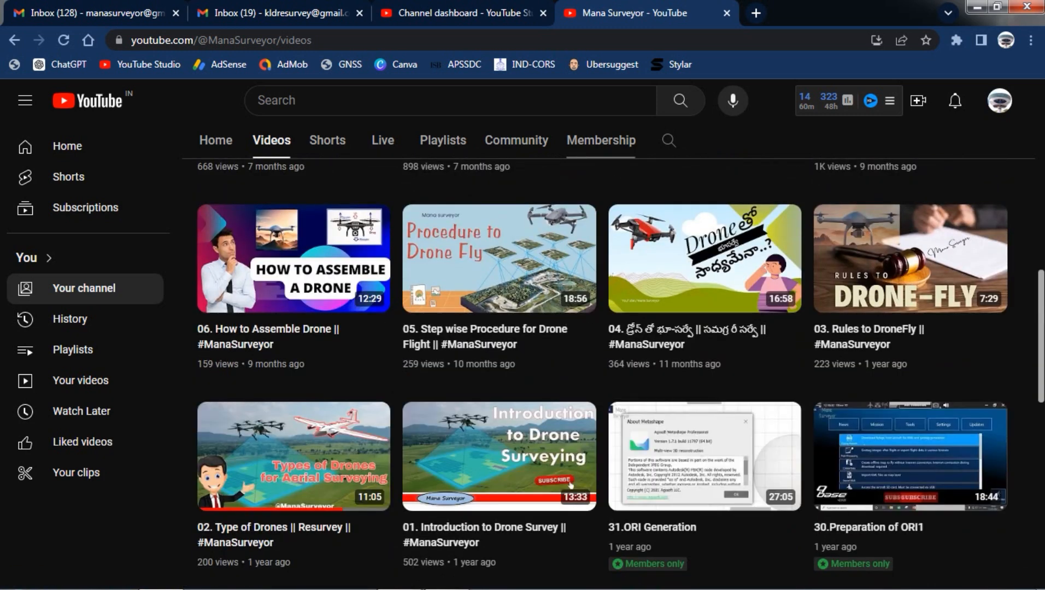
left_click(601, 140)
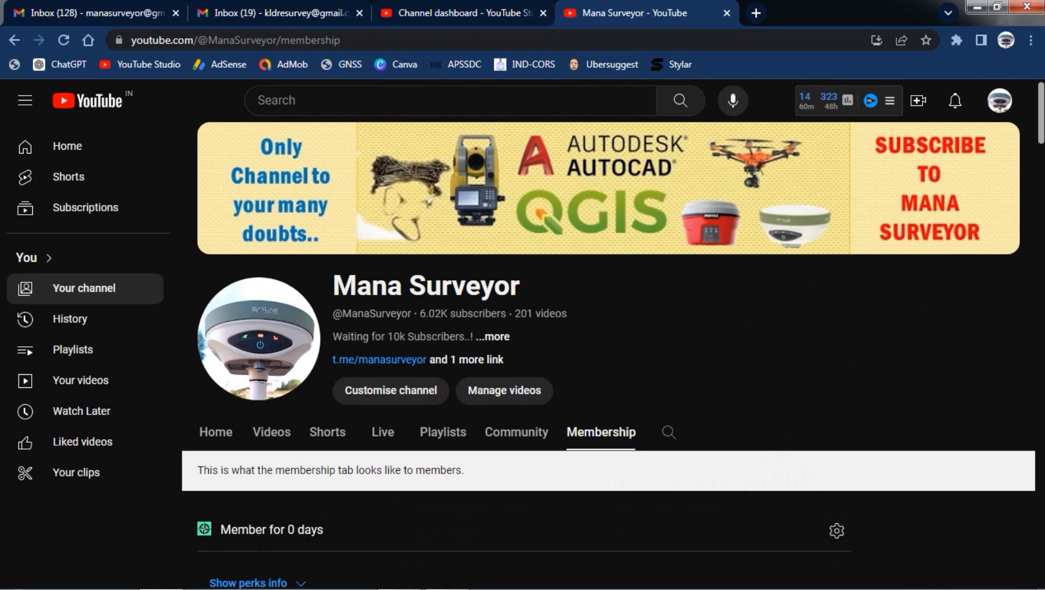
scroll(372, 388, "down", 5)
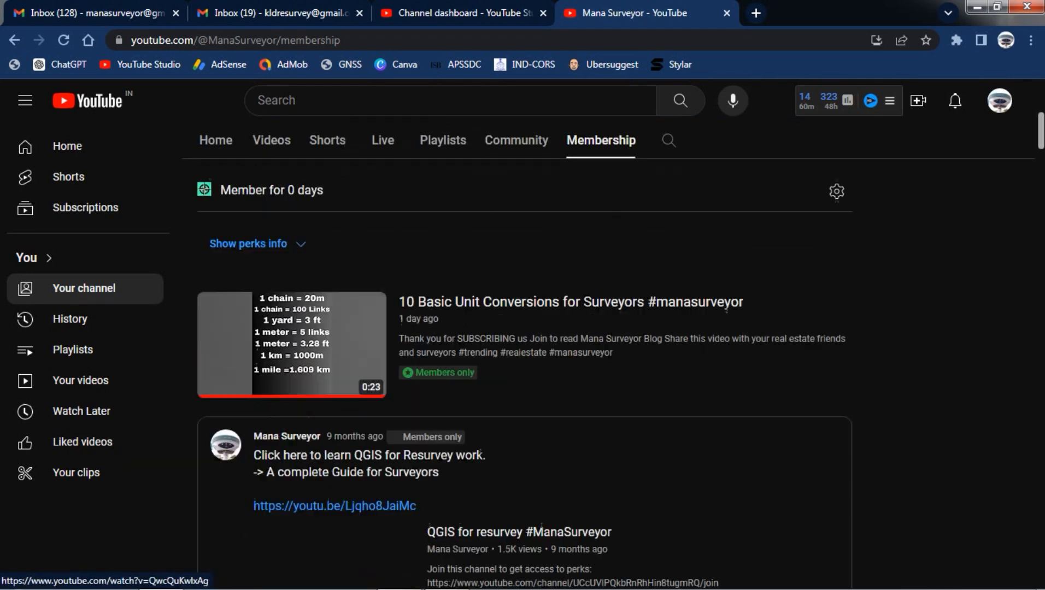
scroll(372, 383, "up", 5)
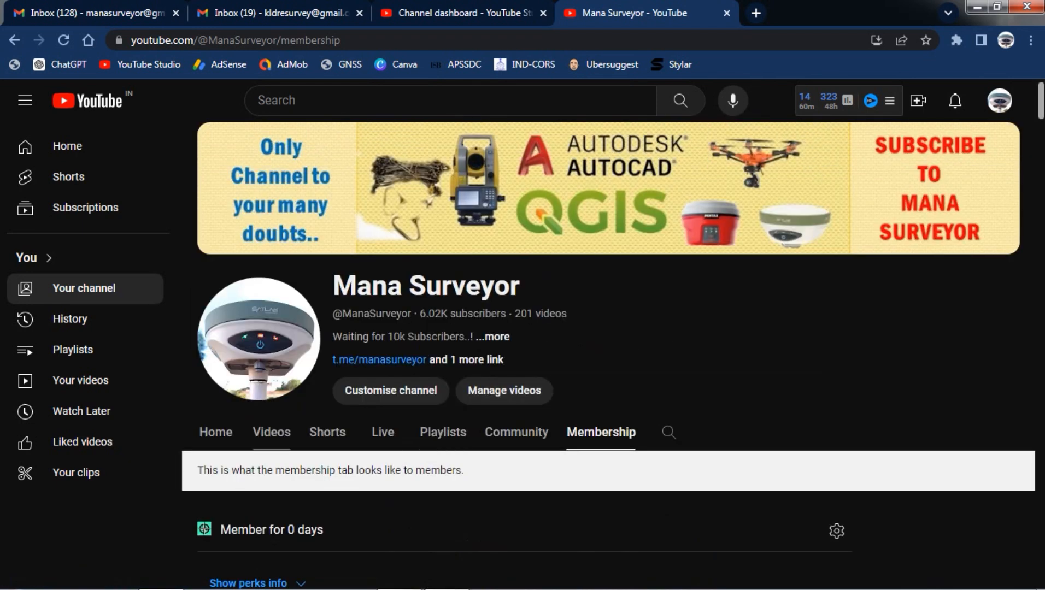
left_click(271, 432)
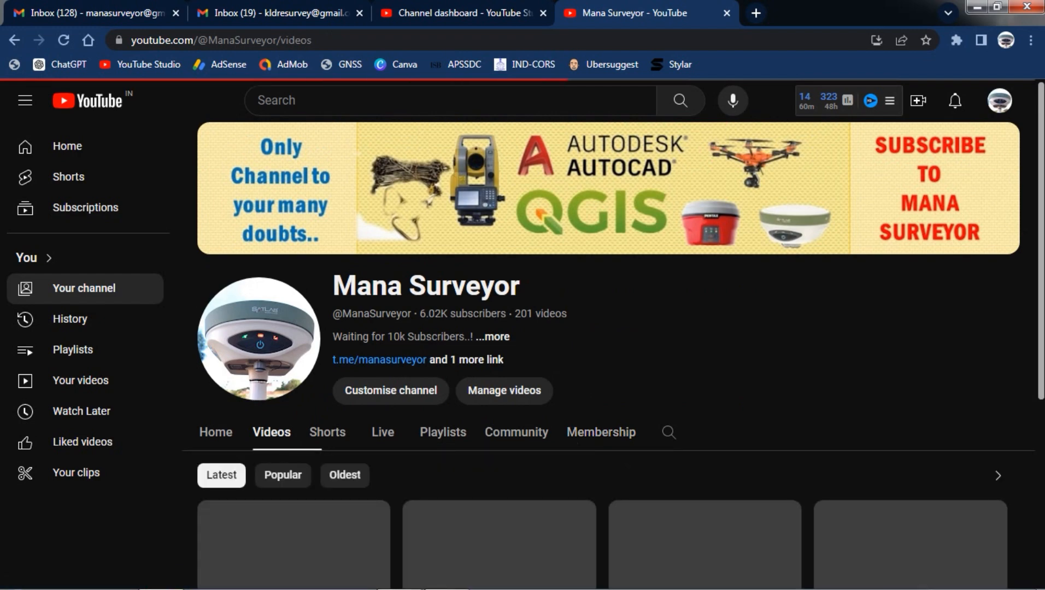
Switch to the open hulikallu project in QGIS and select the LPM POLYGON layer.
left_click(977, 6)
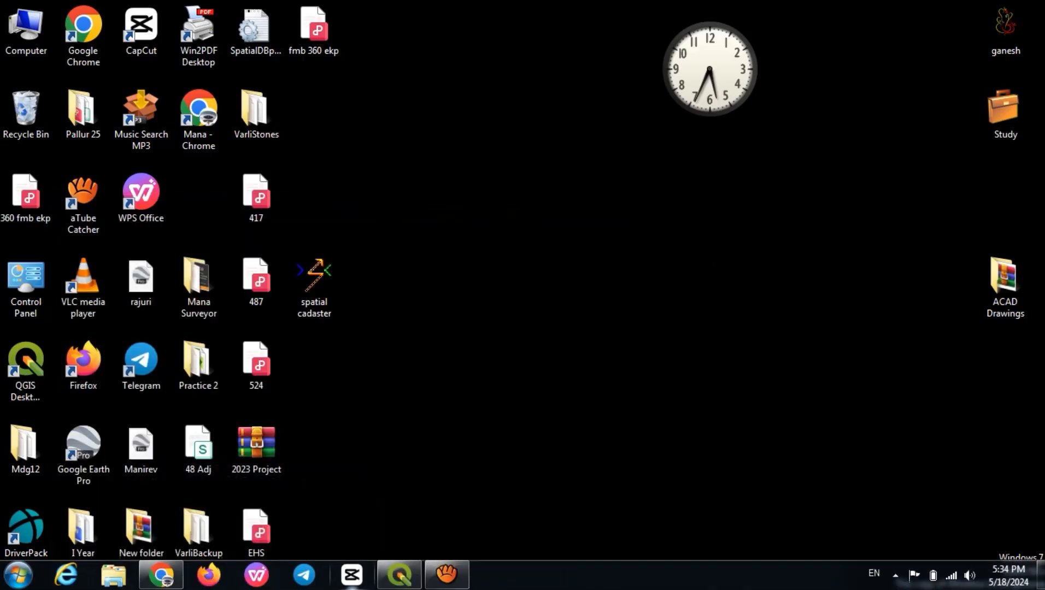
left_click(399, 575)
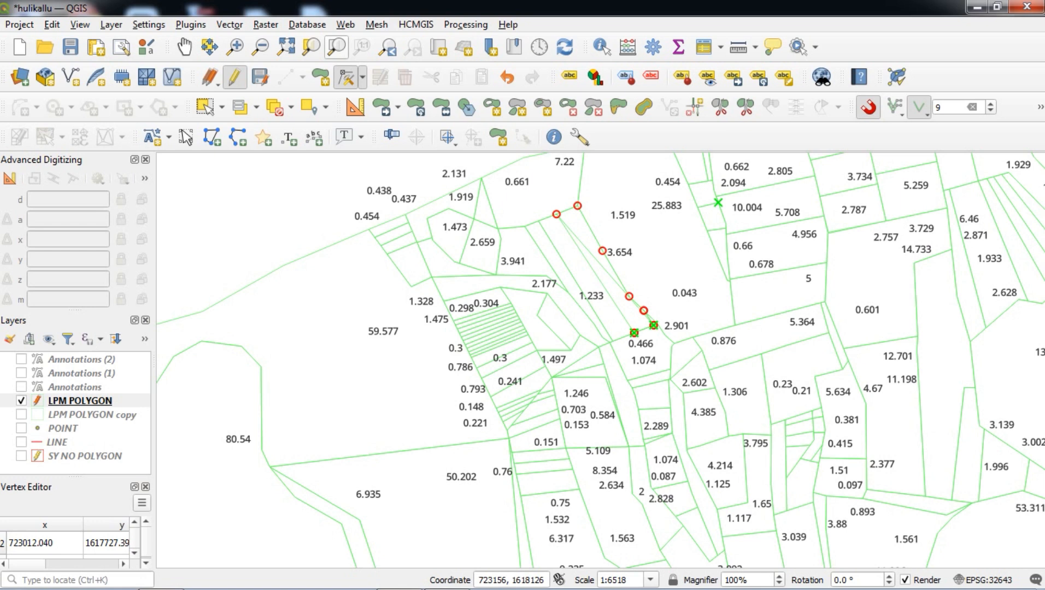
left_click(80, 401)
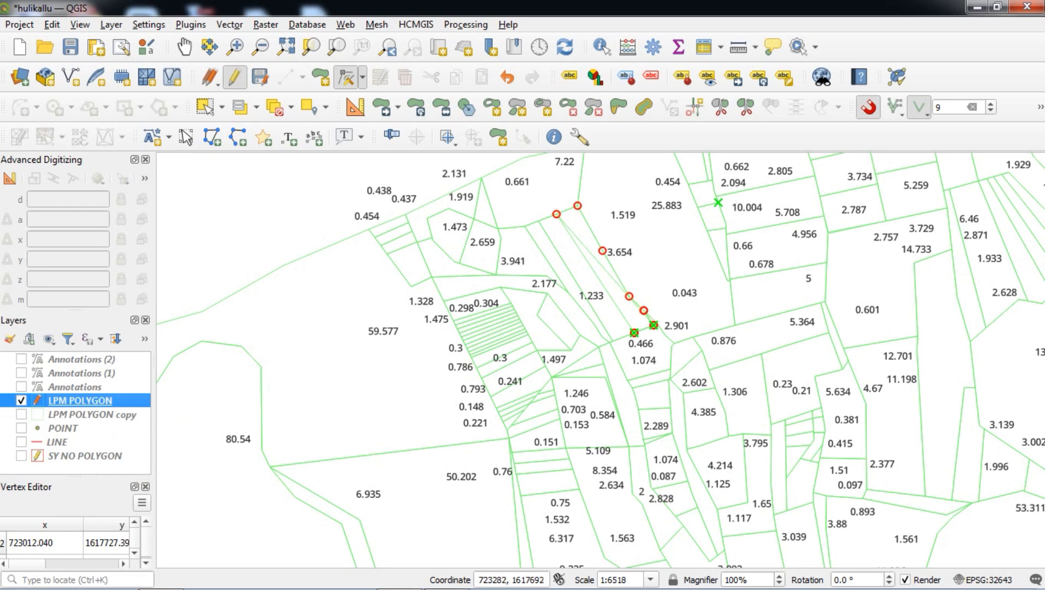
Examine the land parcels and area labels of the LPM POLYGON layer across the village map.
scroll(562, 326, "down", 2)
scroll(574, 197, "down", 2)
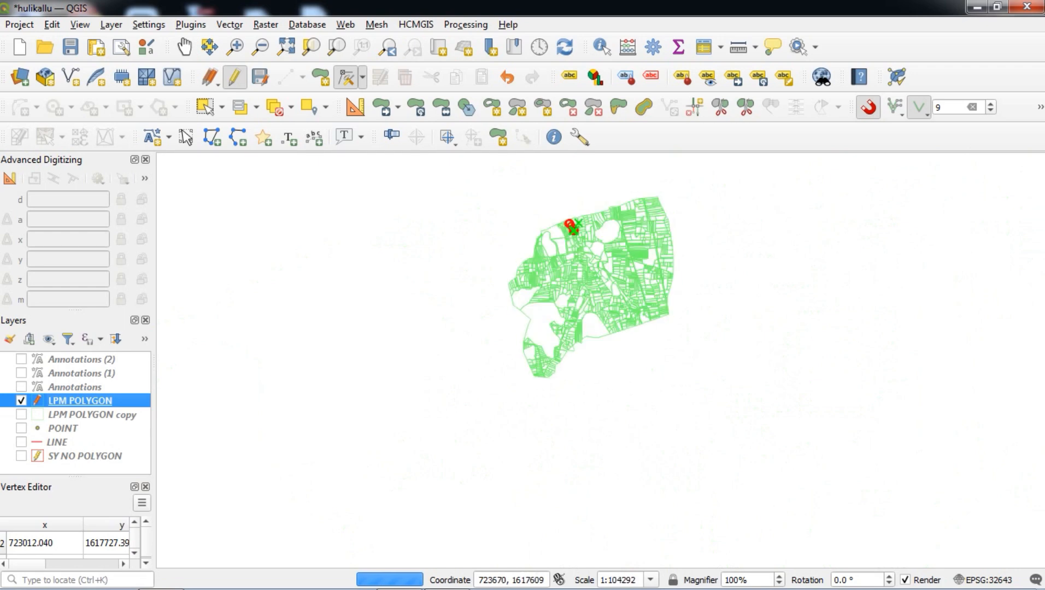
scroll(595, 214, "up", 3)
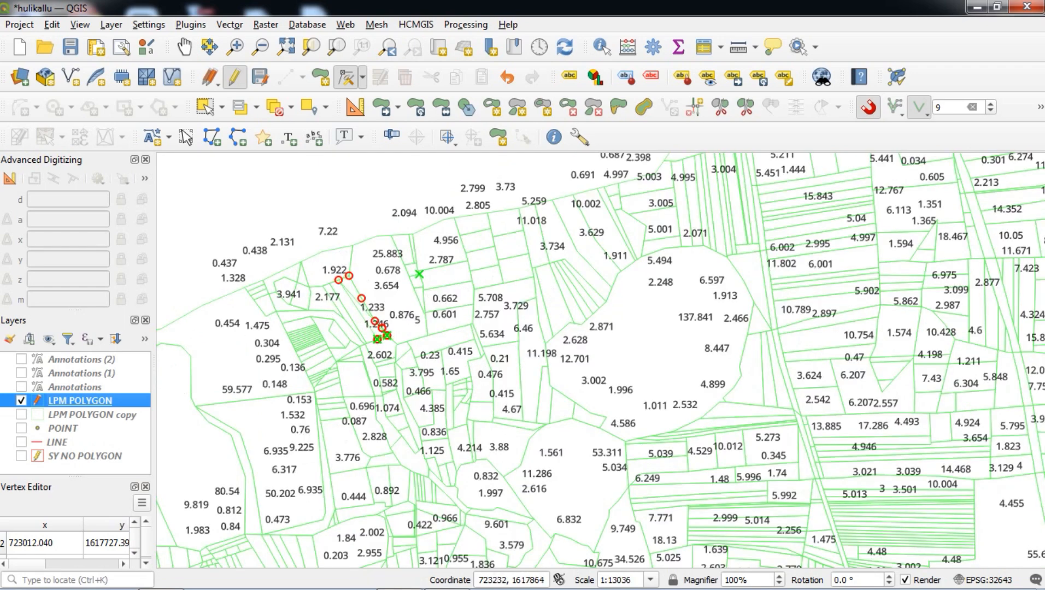
scroll(651, 269, "up", 2)
scroll(822, 315, "down", 2)
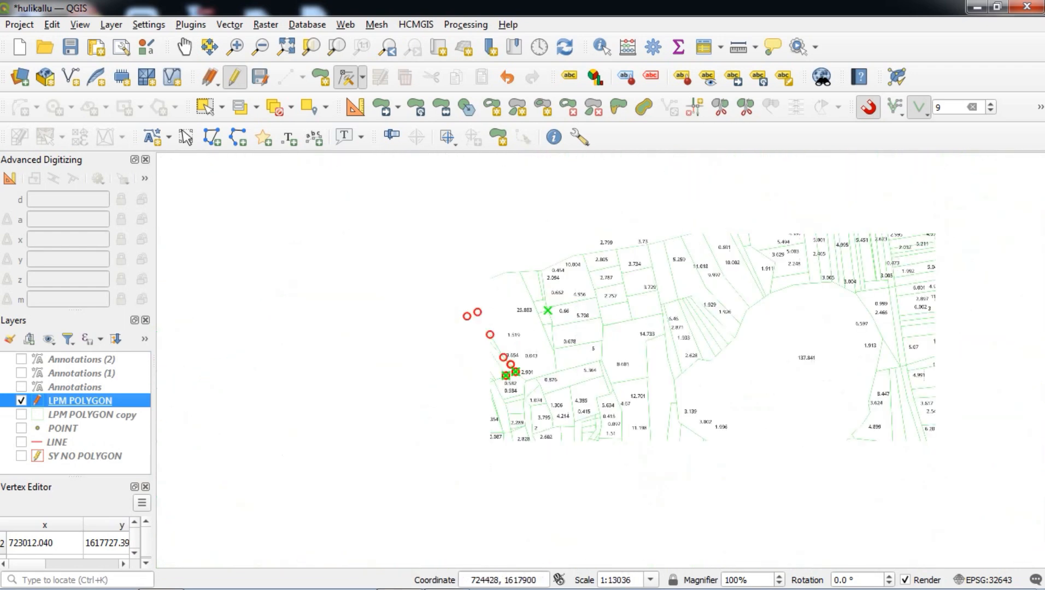
scroll(839, 233, "up", 2)
scroll(583, 431, "down", 1)
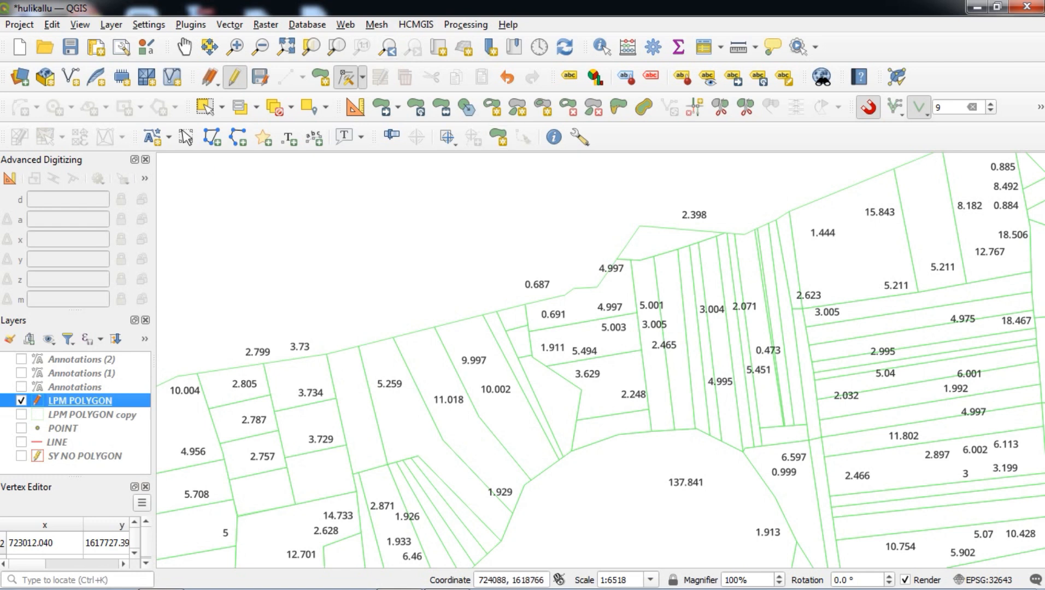
Open the Topology Checker's rule settings and widen the Rule column to show the full rule names.
left_click(230, 24)
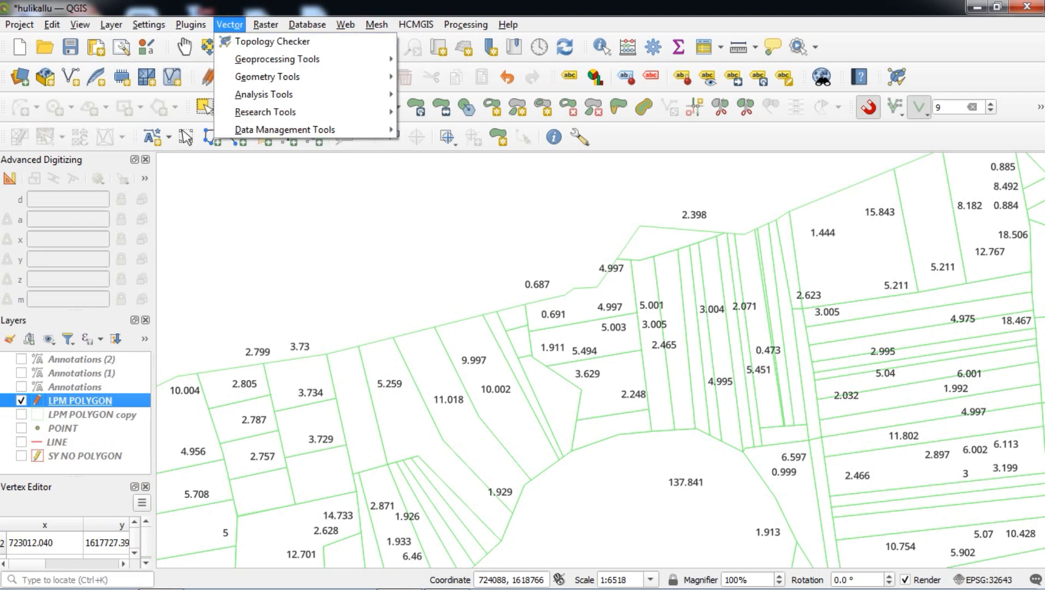
left_click(272, 41)
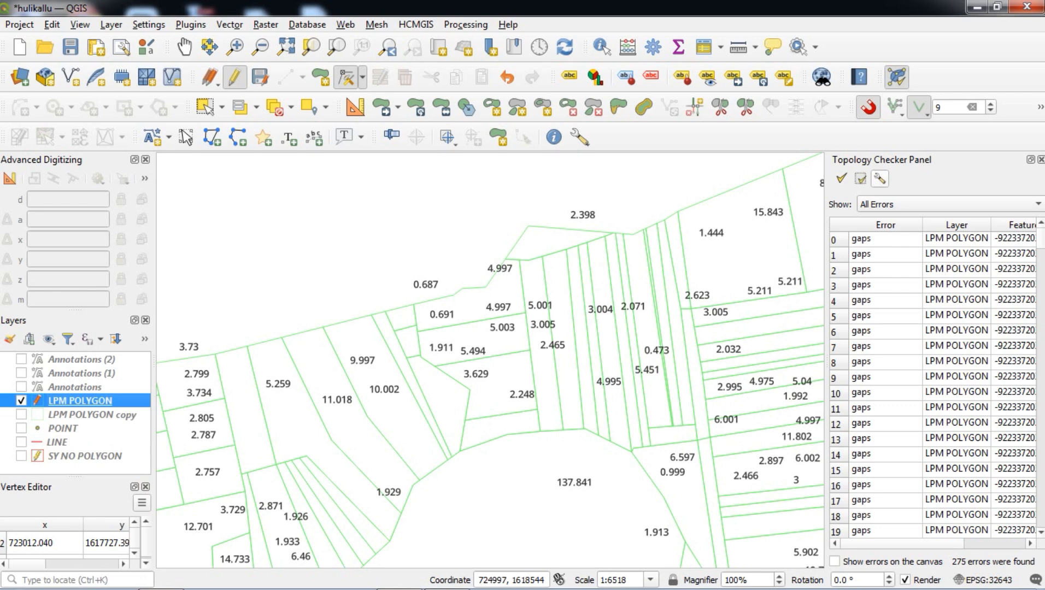
left_click(880, 178)
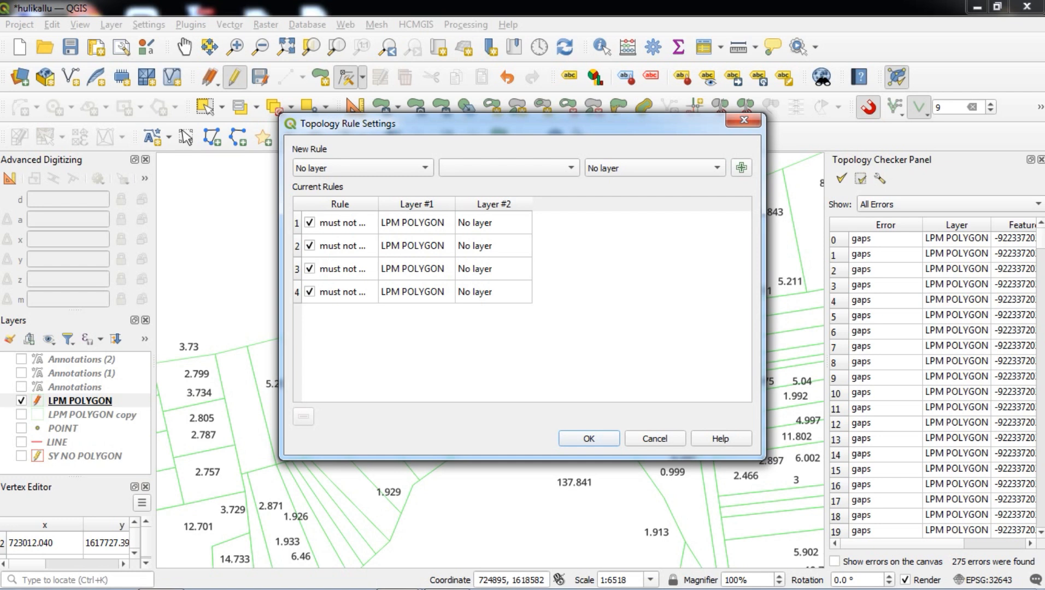
left_click_drag(378, 204, 515, 204)
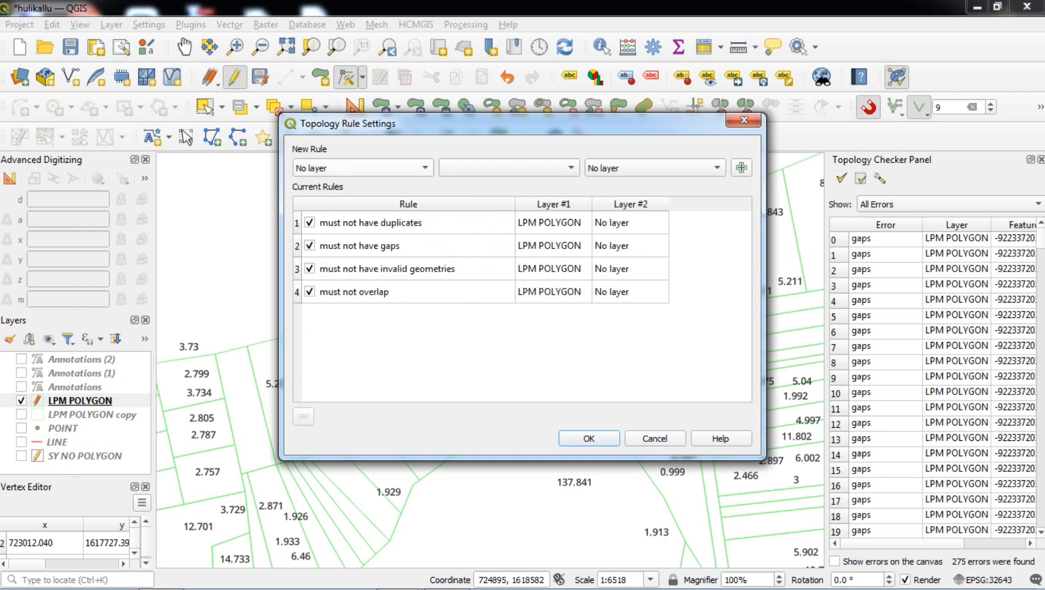
Review the rule types available for the LPM POLYGON layer without adding one, and close the rule settings.
left_click(363, 167)
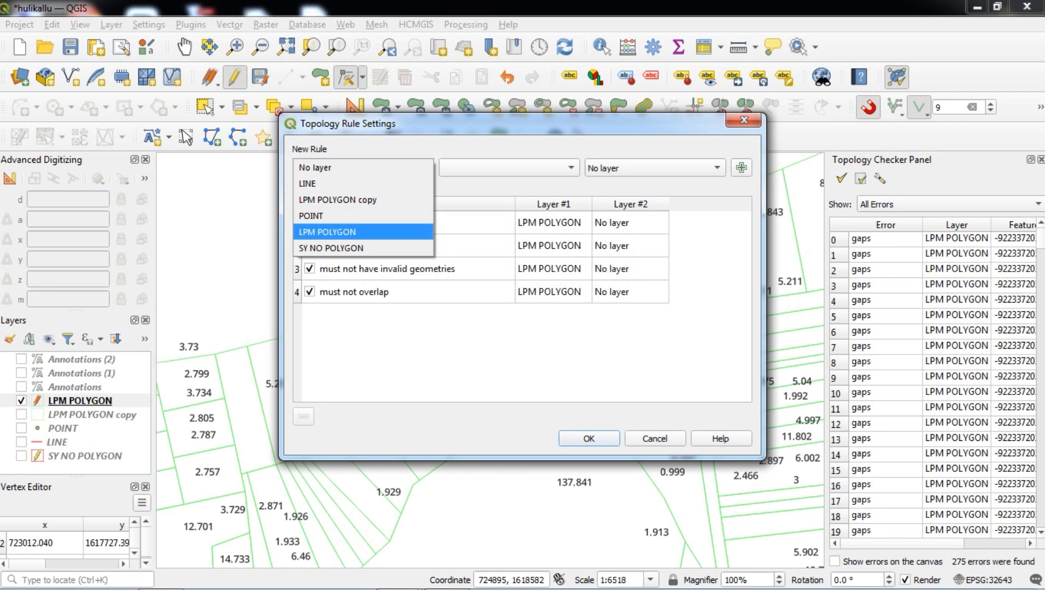
left_click(363, 232)
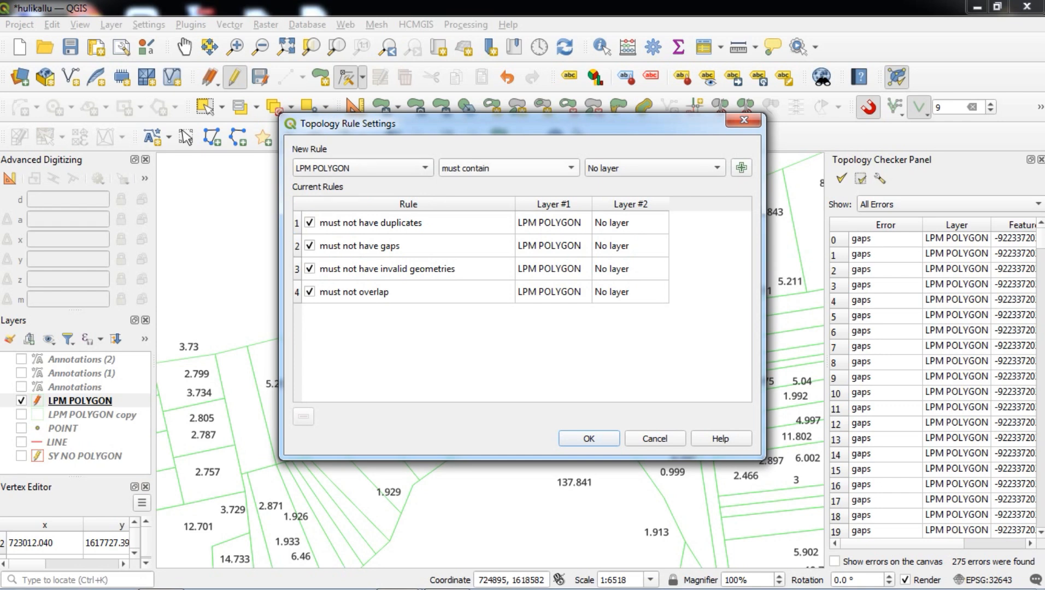
left_click(509, 168)
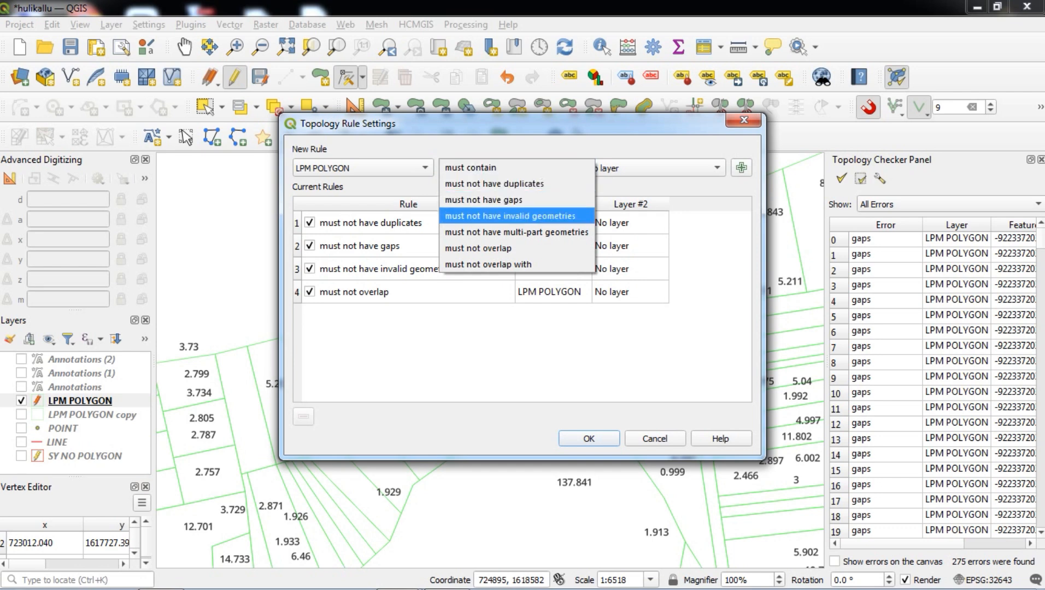
key("Escape")
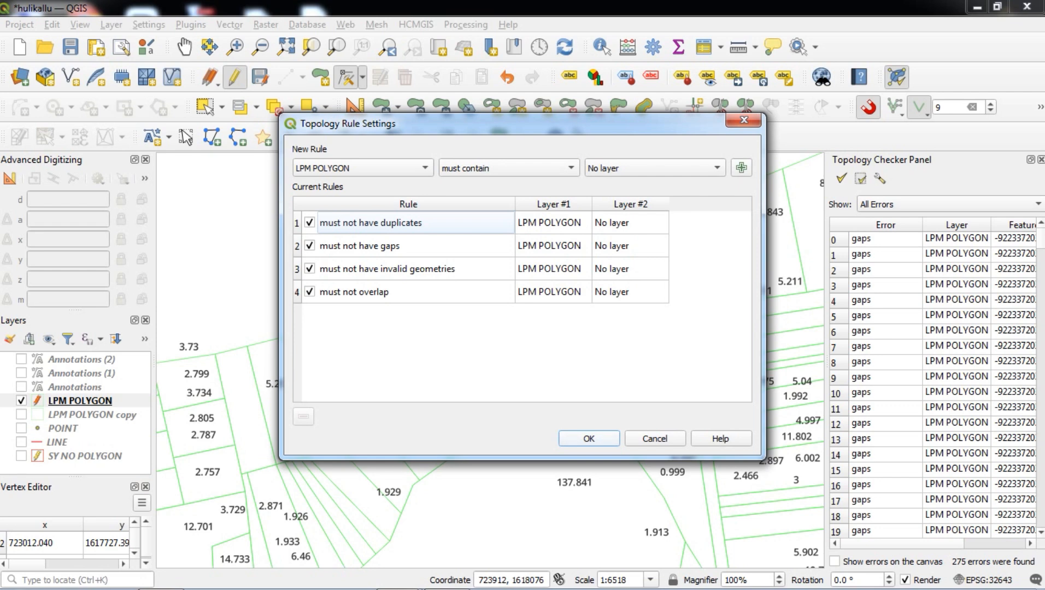
key("Return")
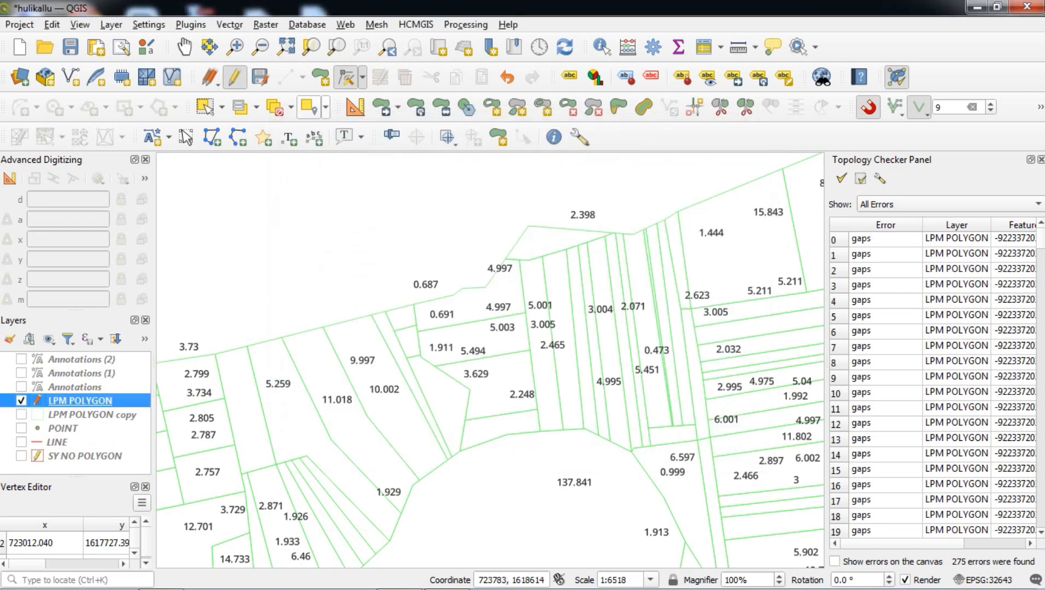
Sketch a self-intersecting polygon in the empty area north of the parcels and discard it at the attribute form.
left_click(321, 77)
scroll(563, 373, "down", 3)
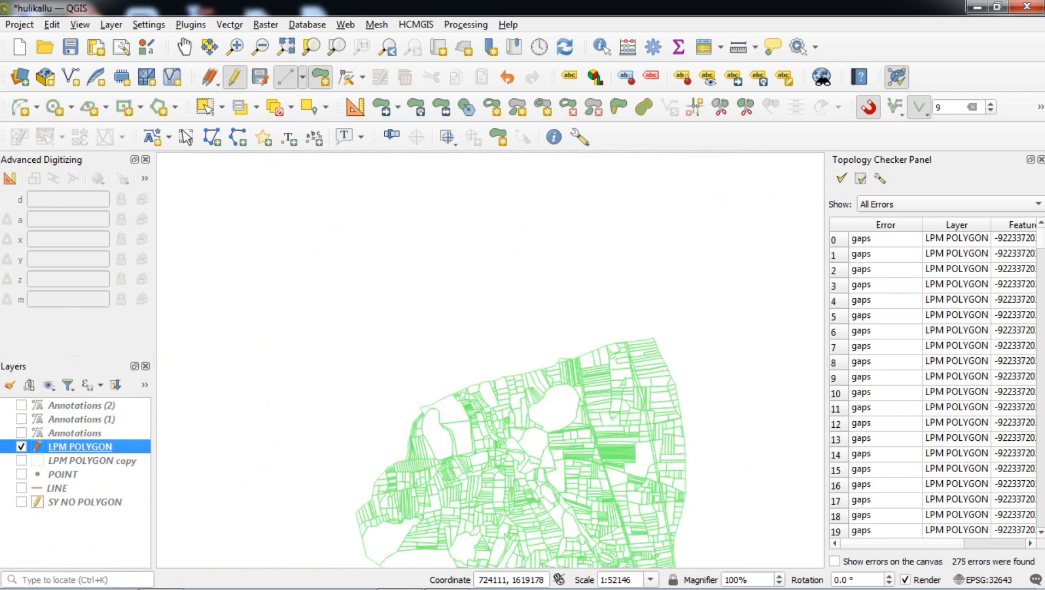
scroll(563, 314, "up", 2)
left_click(372, 251)
left_click(397, 359)
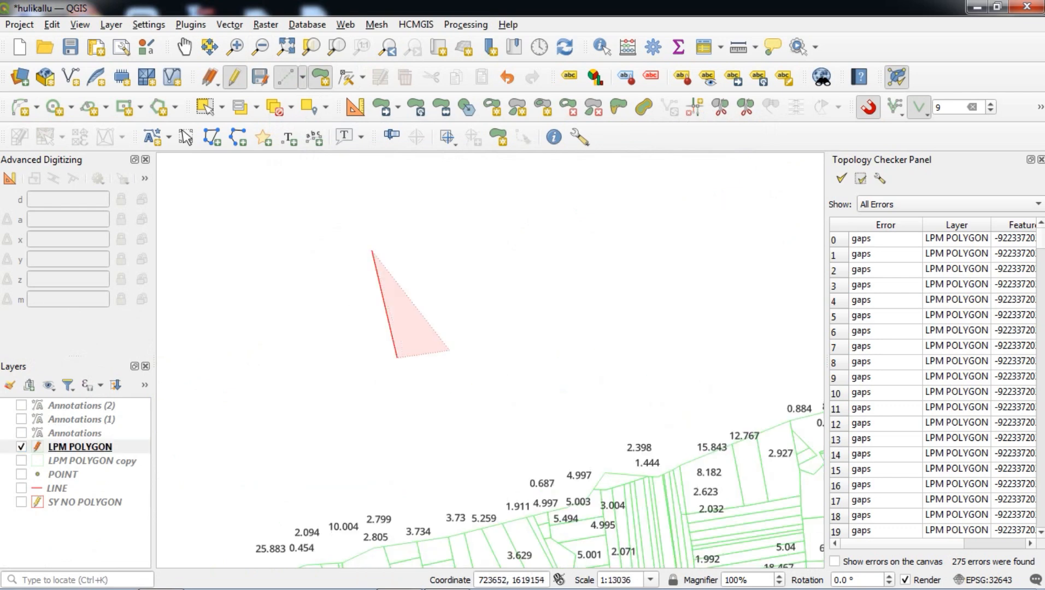
left_click(494, 358)
left_click(482, 277)
left_click(485, 224)
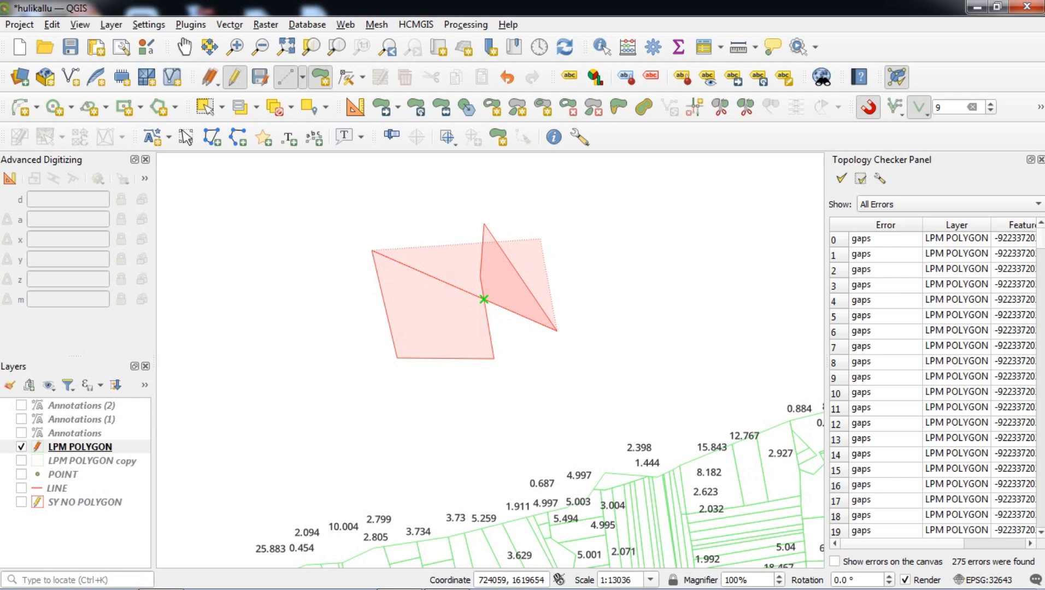
right_click(541, 239)
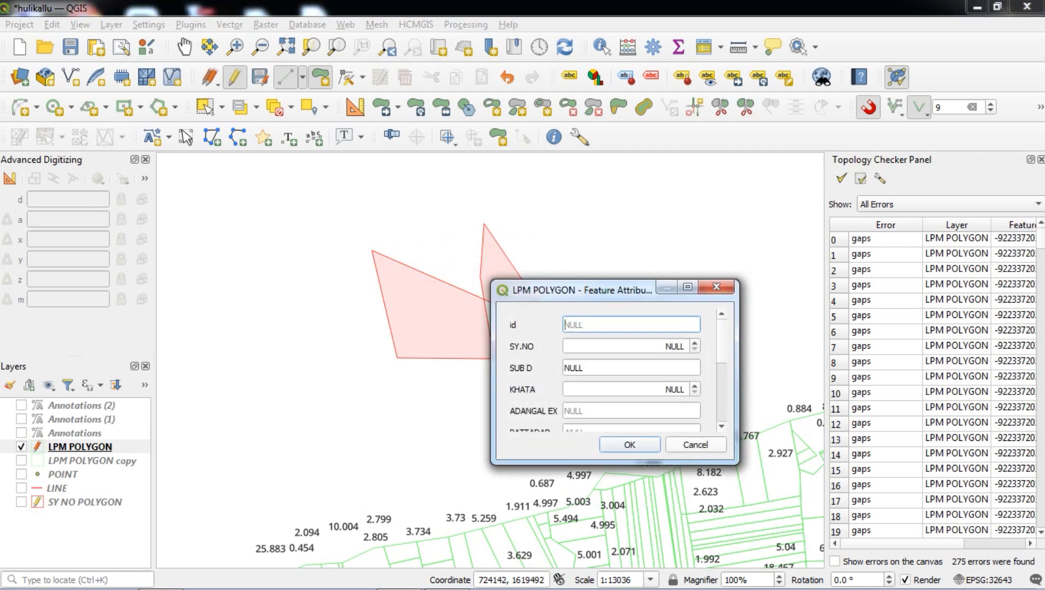
left_click(696, 445)
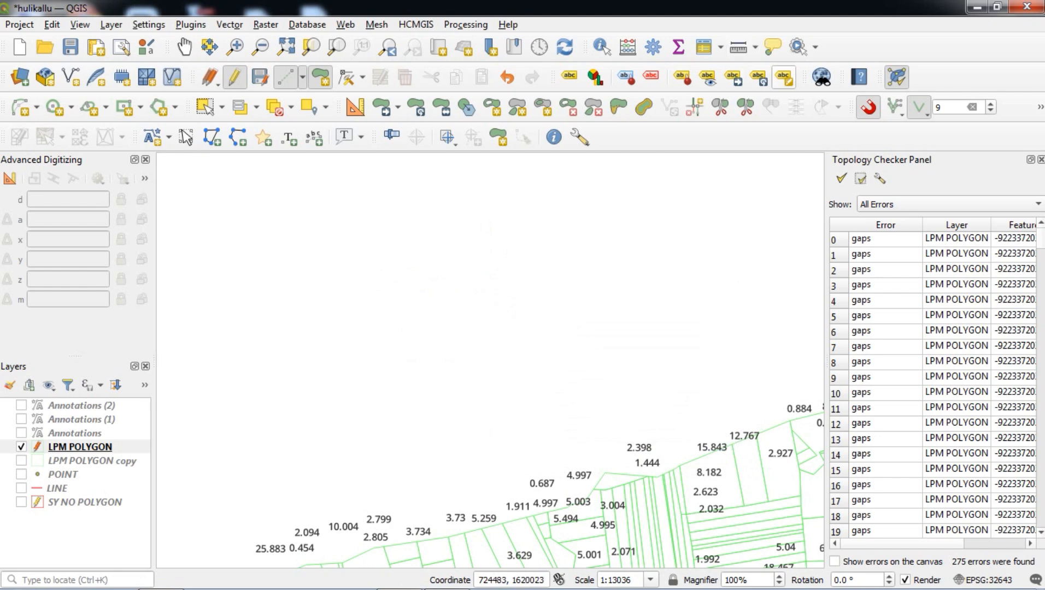
Add a "must not have multi-part geometries" rule for the LPM POLYGON layer in the Topology Checker's rule settings.
left_click(880, 178)
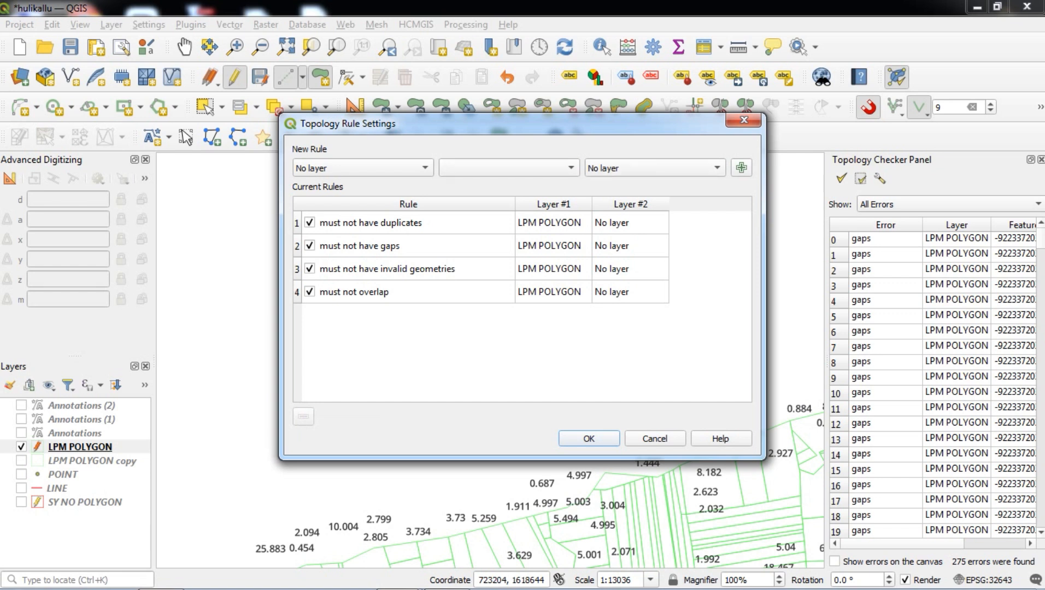
left_click(363, 168)
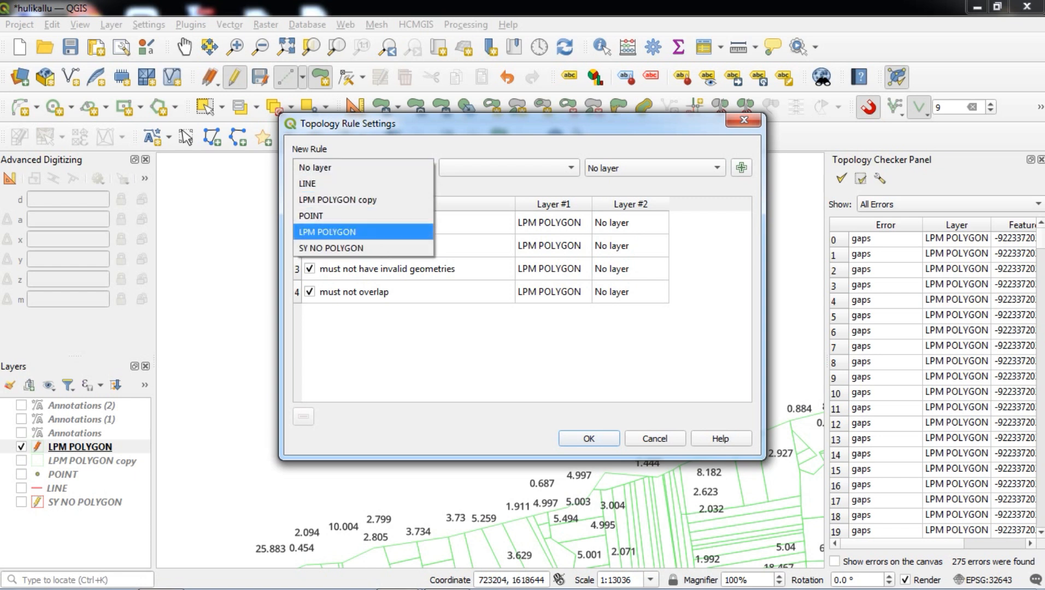
key("Return")
left_click(509, 167)
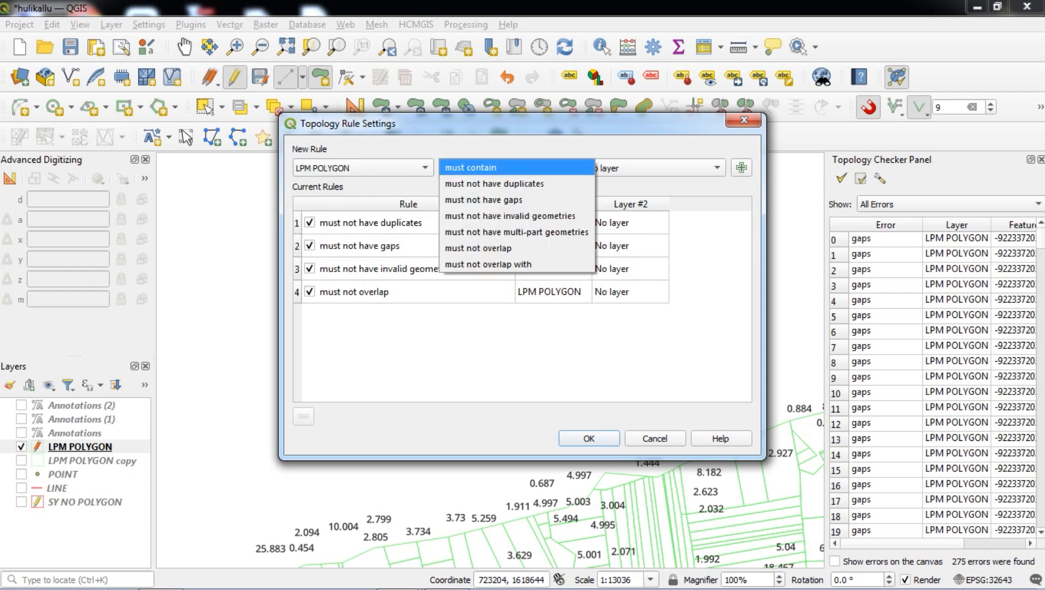
key("Down")
key("Down")
key("Down")
key("Down")
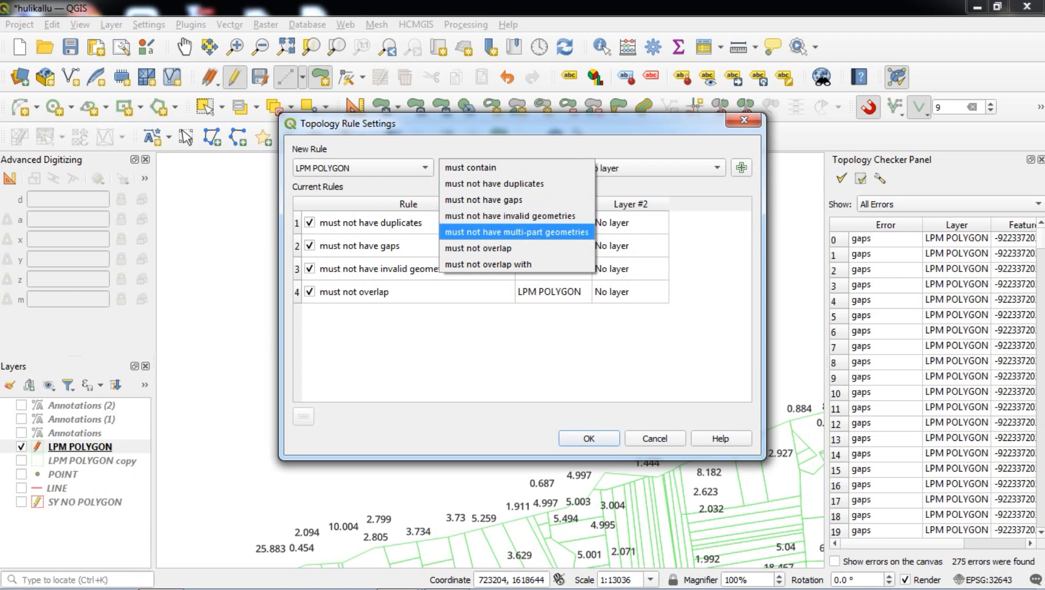
key("Down")
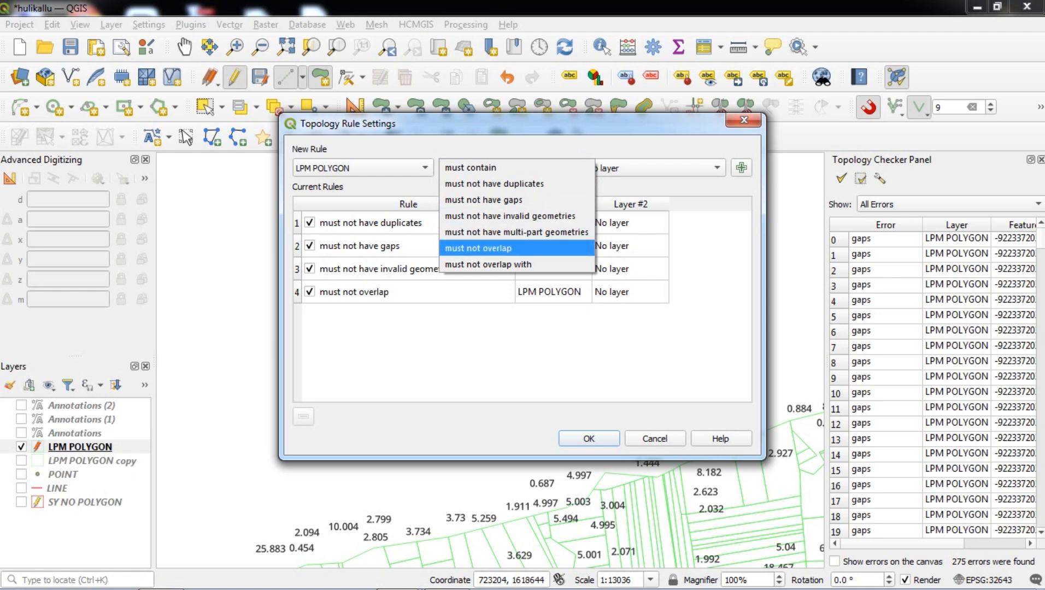
key("Up")
key("Up")
key("Up")
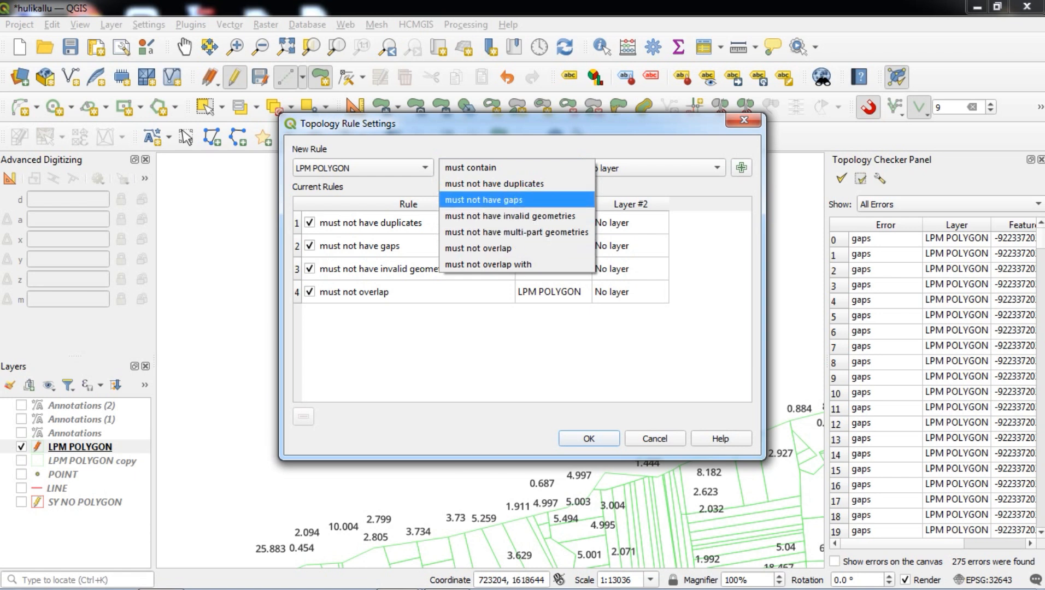
key("Up")
key("Down")
key("Down")
key("Down")
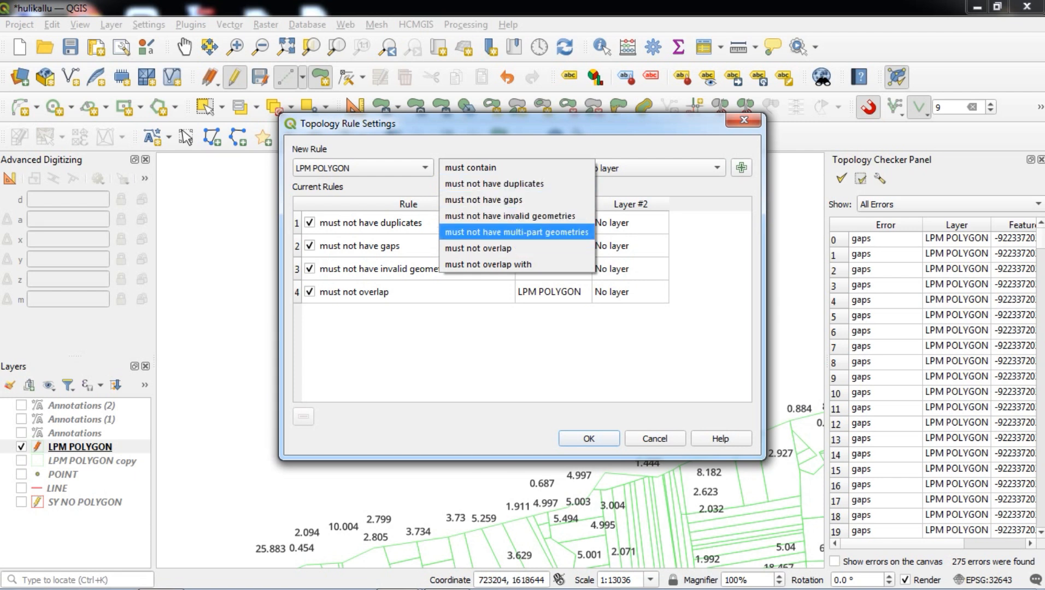
key("Return")
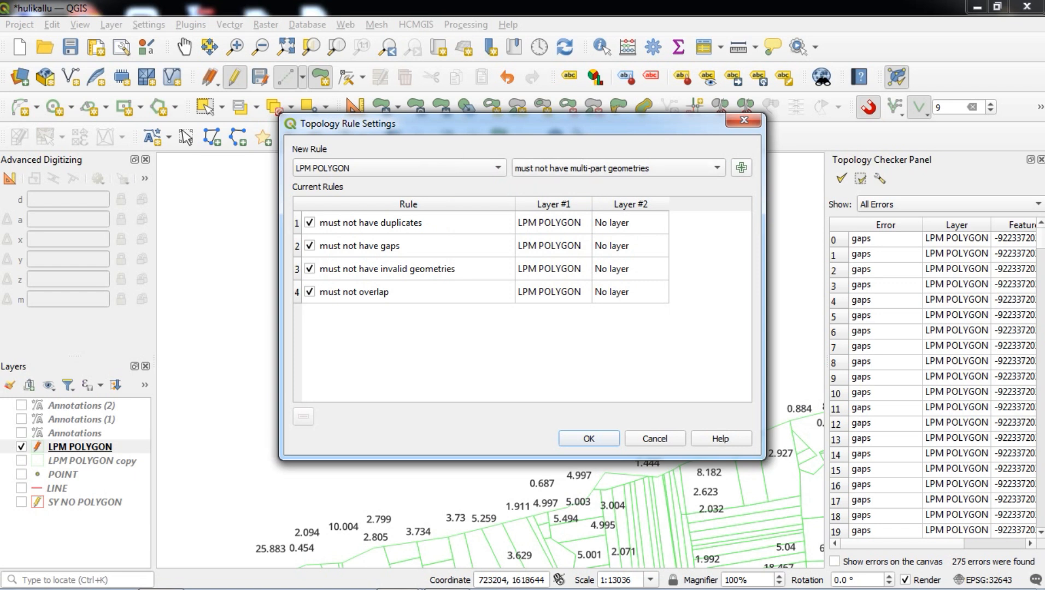
left_click(741, 168)
left_click(395, 315)
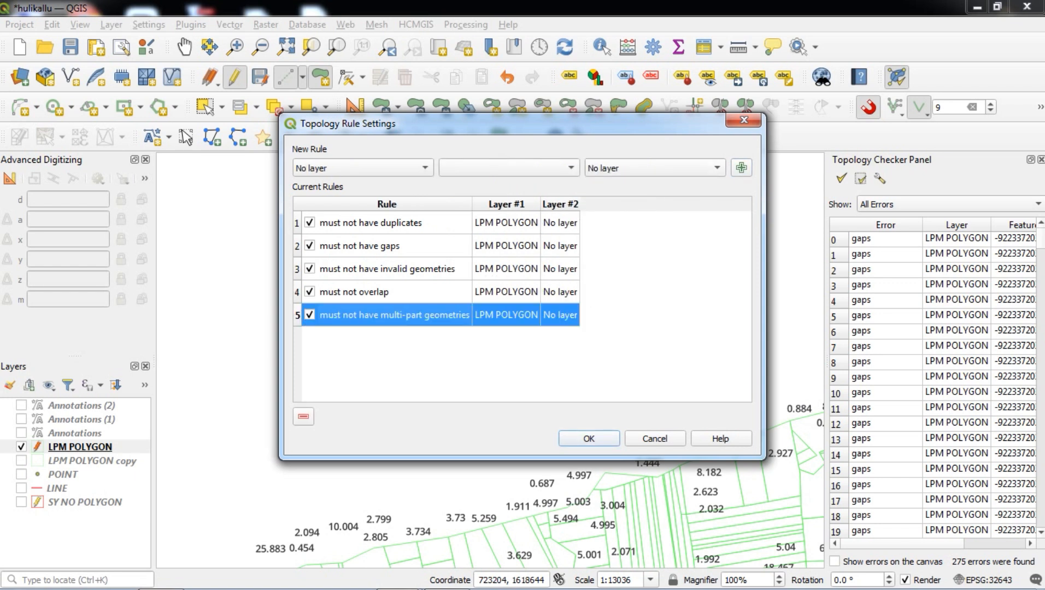
Review the current topology rules, keep the multi-part geometries rule enabled and accept the rule settings.
key("Up")
key("Up")
key("Up")
key("Up")
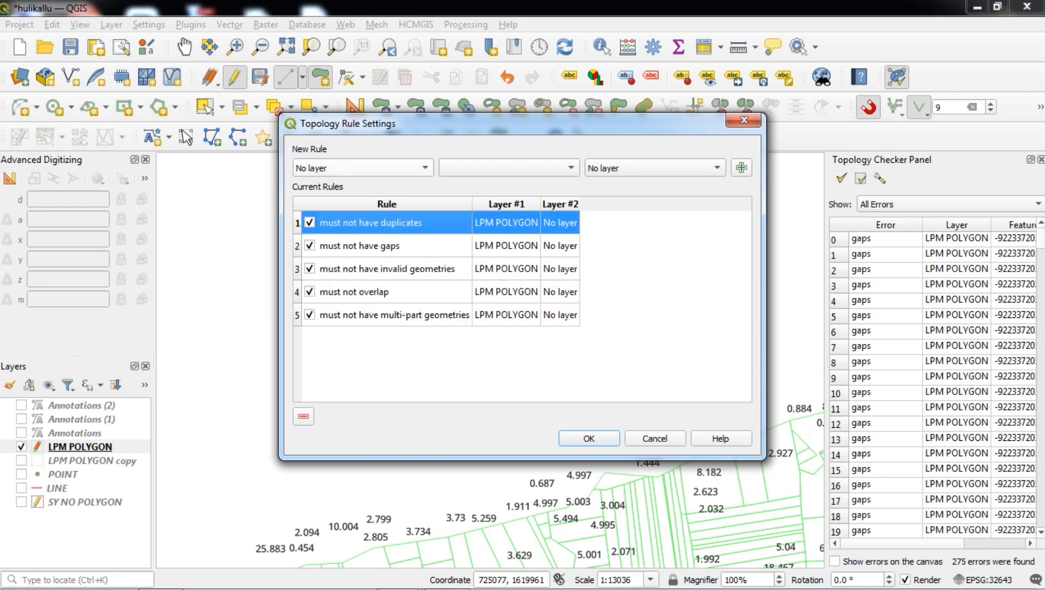
left_click(655, 168)
left_click(656, 262)
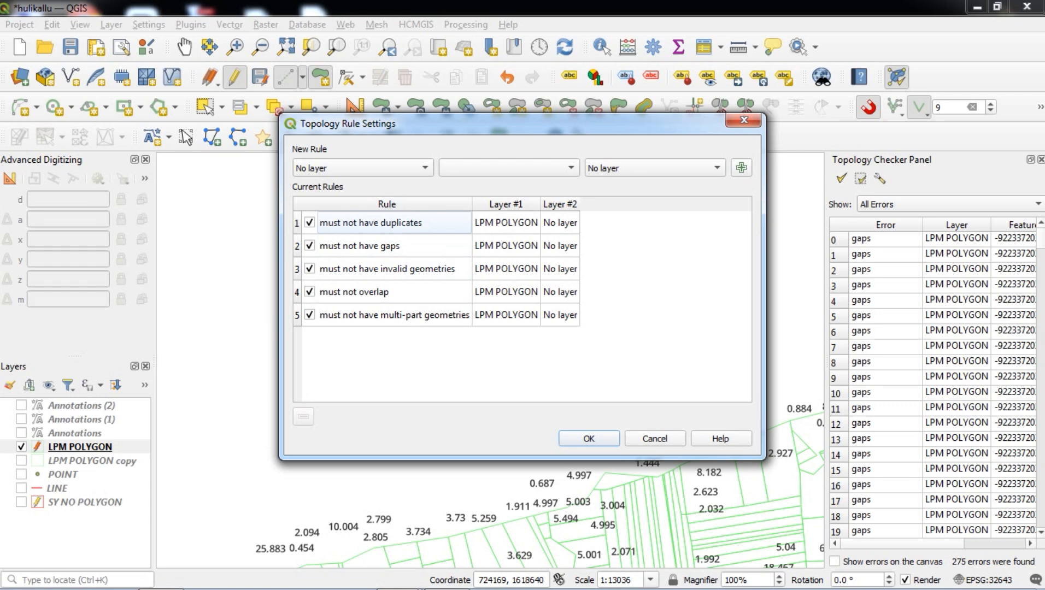
left_click(310, 315)
left_click(309, 315)
left_click(589, 439)
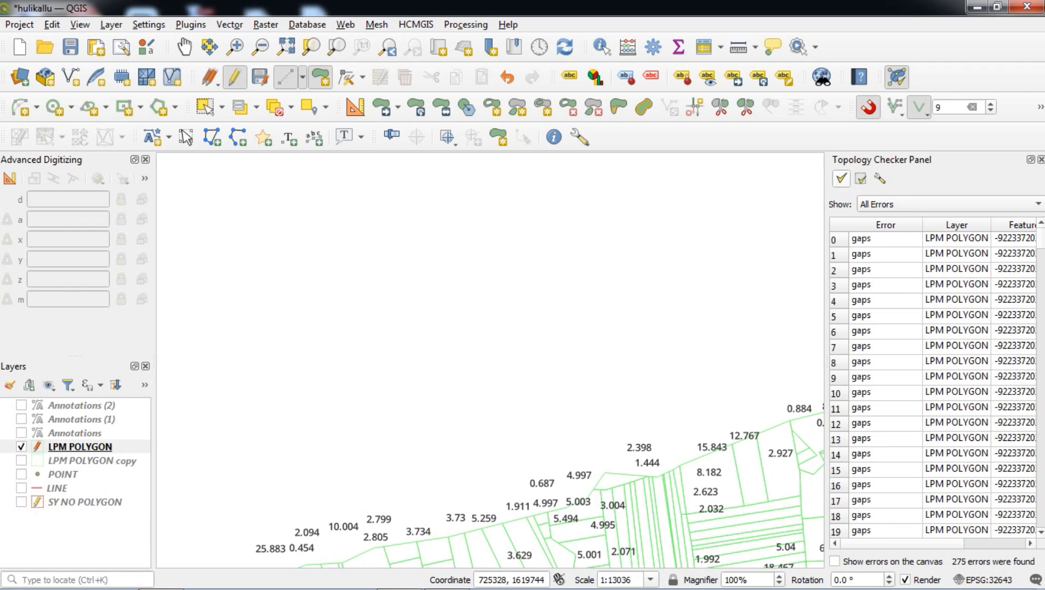
Validate the whole LPM POLYGON layer against the topology rules and inspect the errors highlighted across the village map.
left_click(841, 178)
scroll(652, 221, "down", 1)
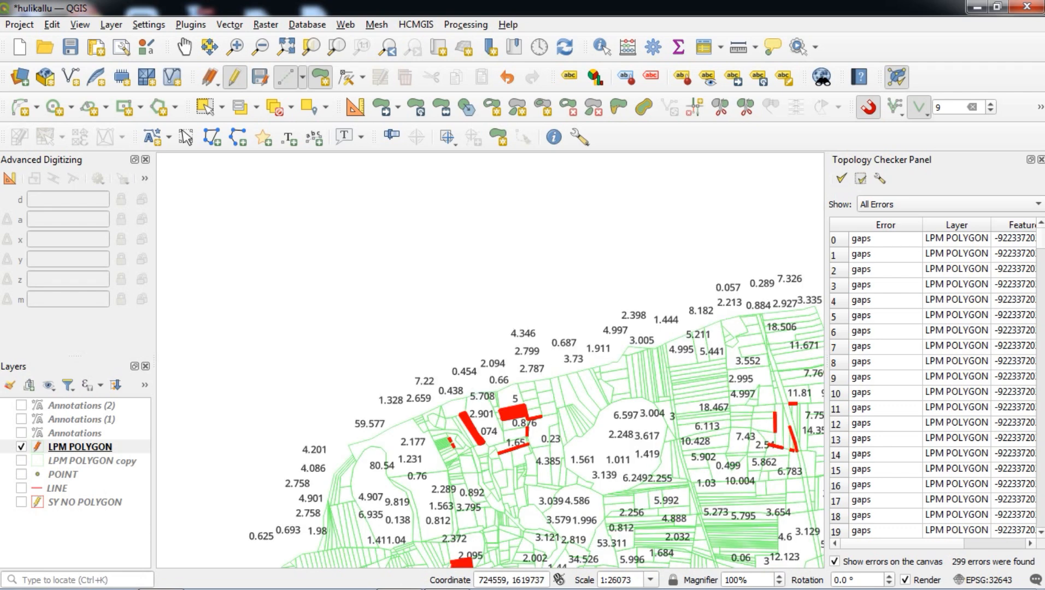
scroll(629, 219, "down", 1)
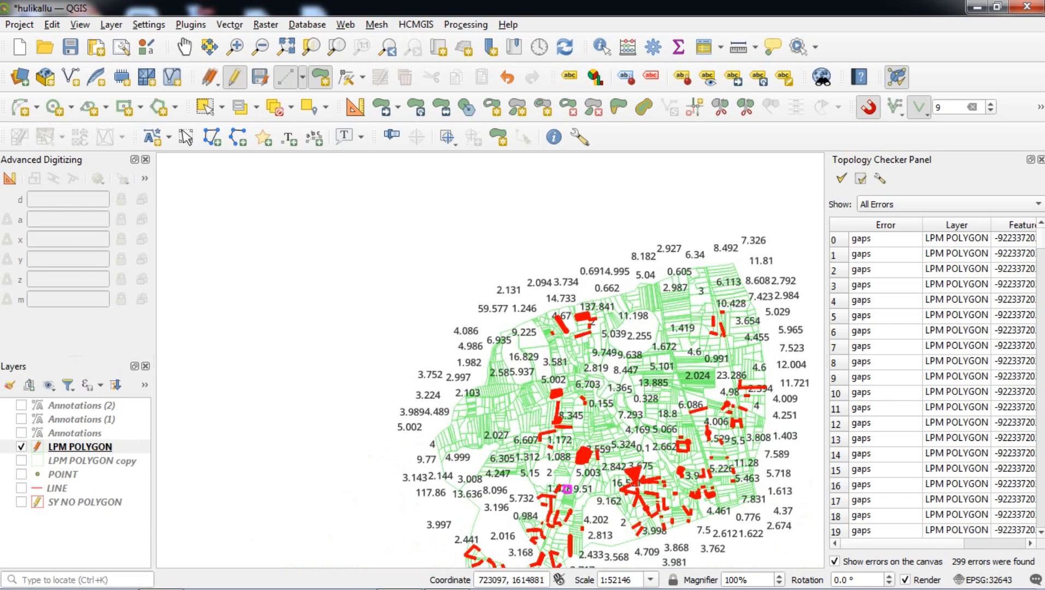
scroll(568, 489, "up", 1)
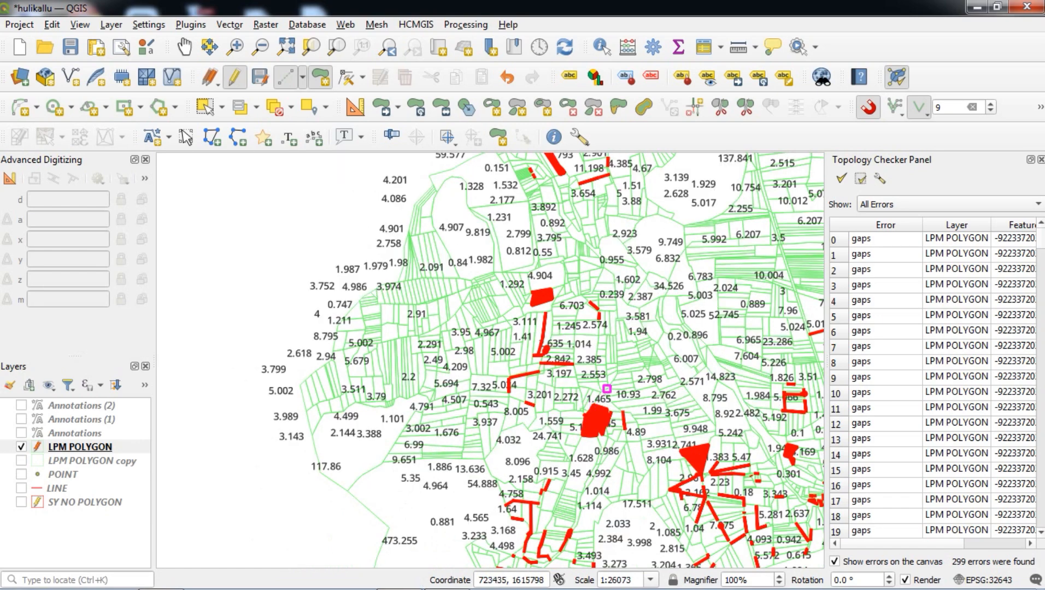
scroll(640, 379, "down", 1)
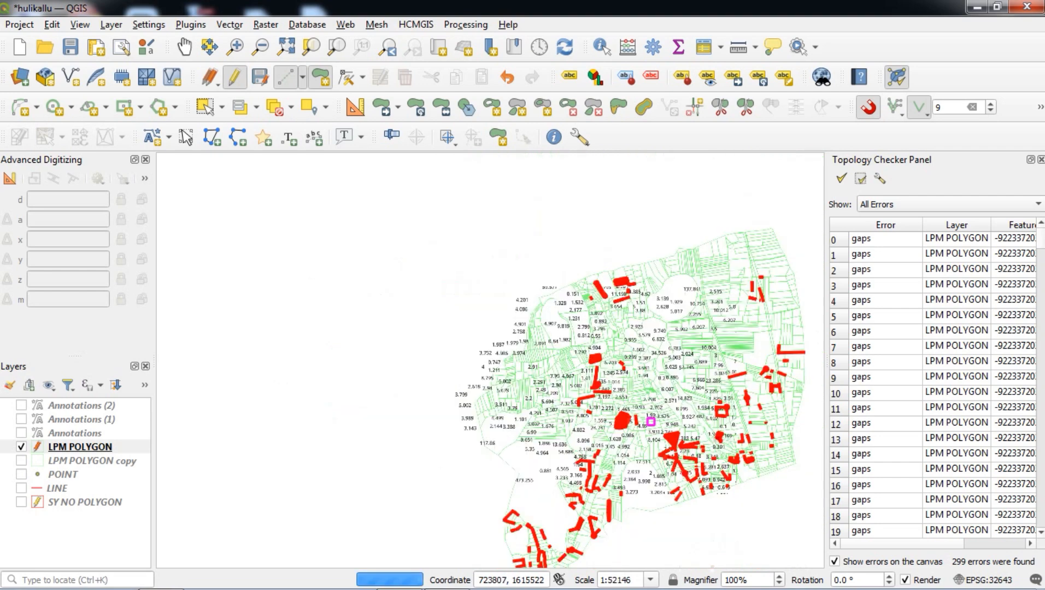
scroll(629, 300, "up", 2)
scroll(598, 239, "up", 1)
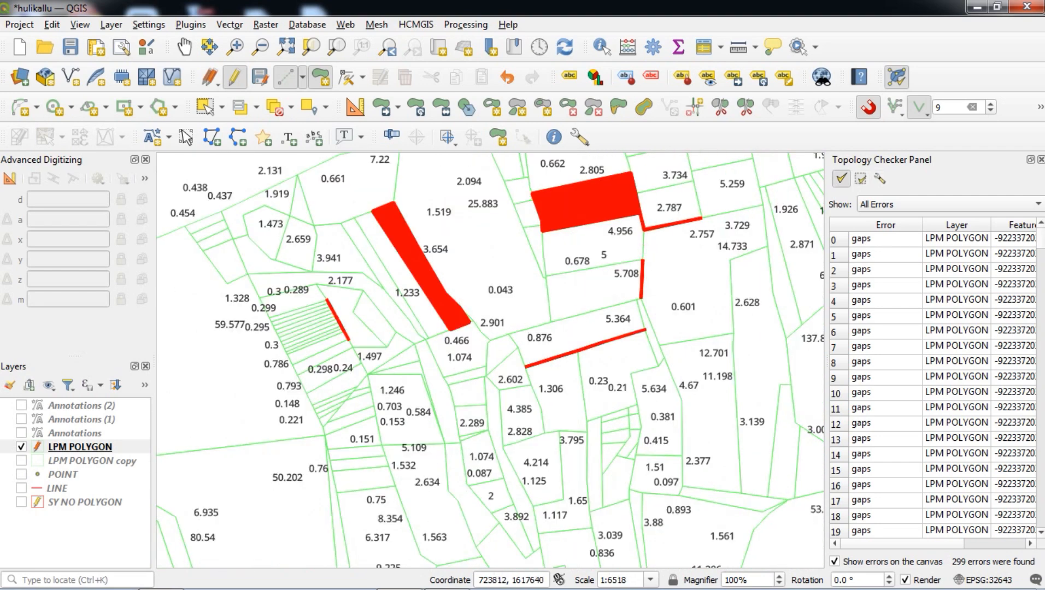
Read through the full list of topology errors and return to its beginning.
scroll(934, 385, "down", 20)
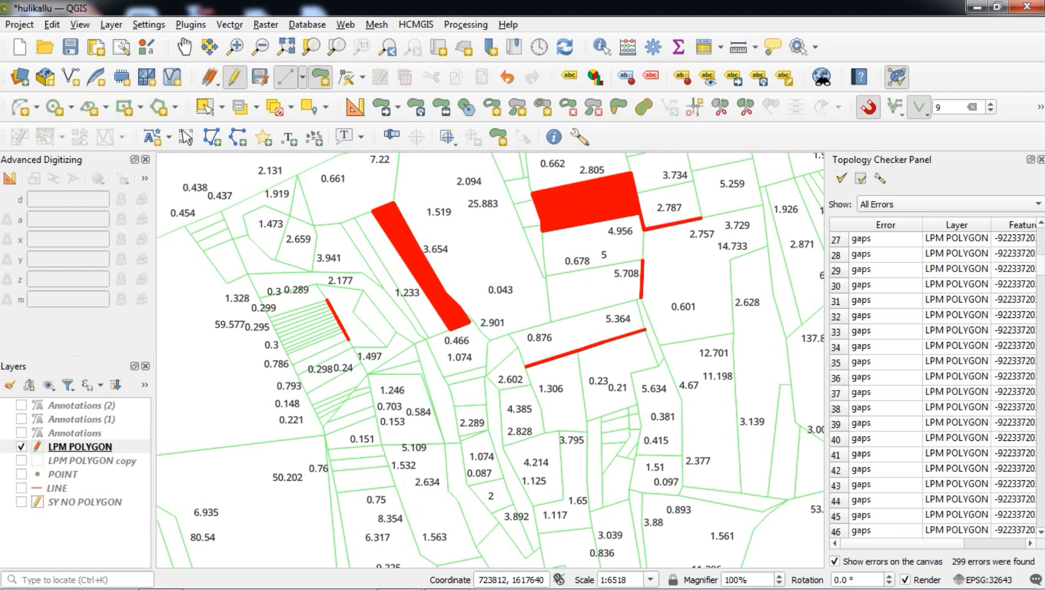
scroll(933, 385, "down", 4)
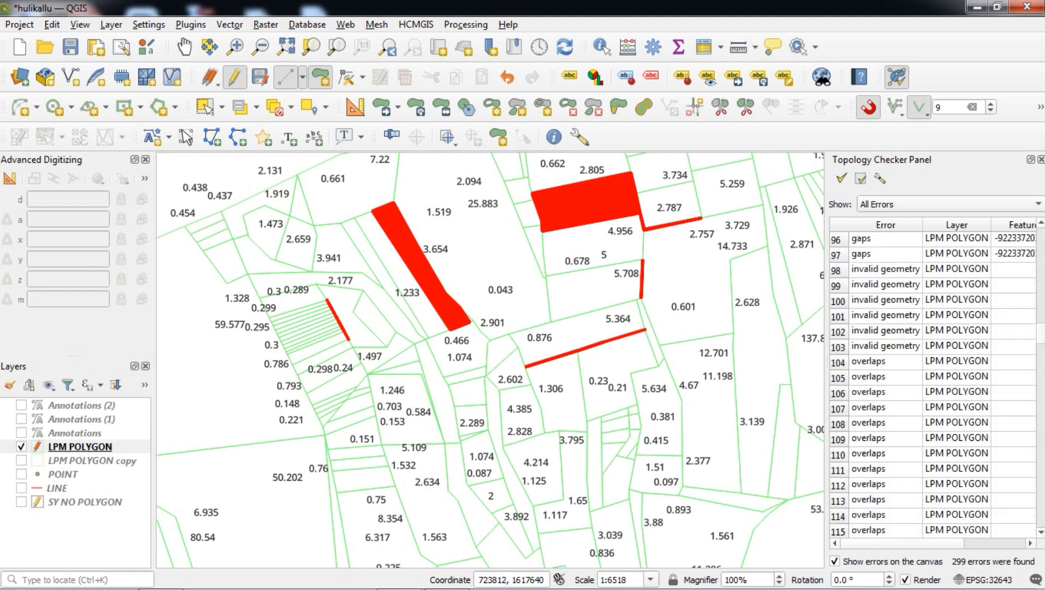
scroll(933, 385, "down", 20)
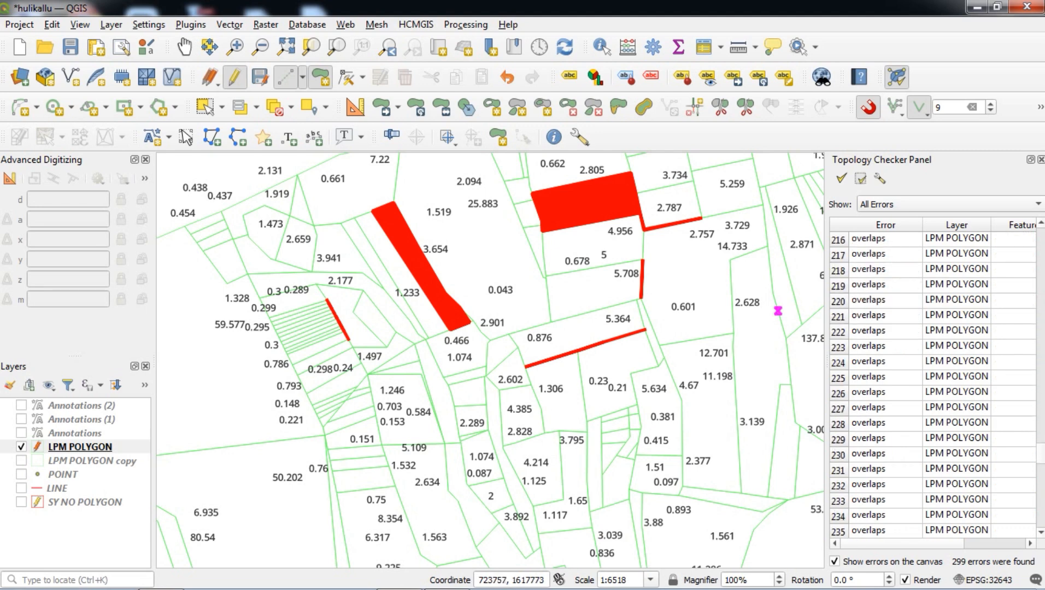
scroll(933, 384, "down", 20)
scroll(934, 385, "up", 20)
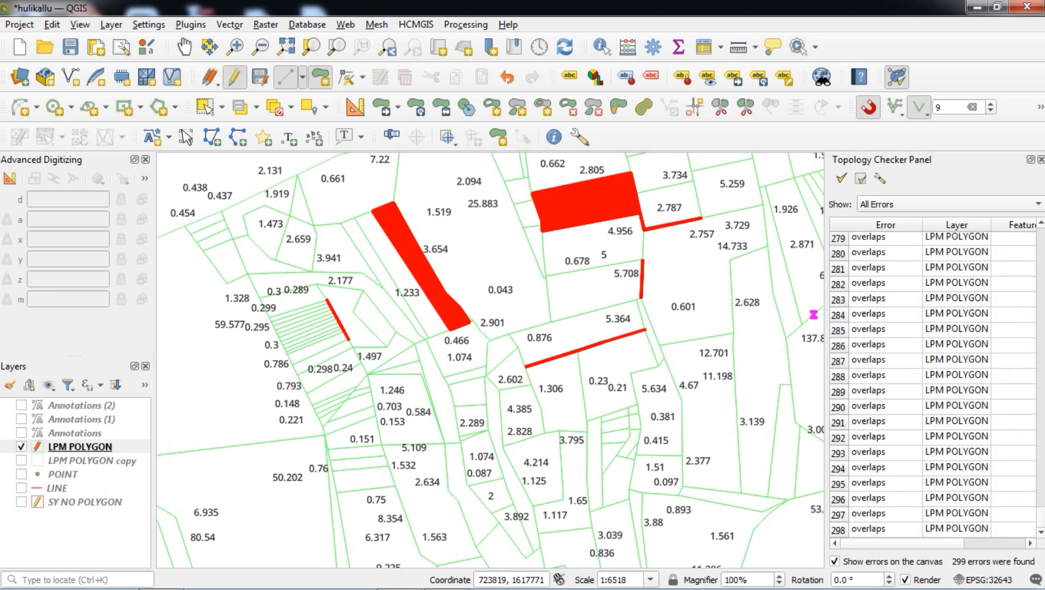
scroll(933, 385, "up", 20)
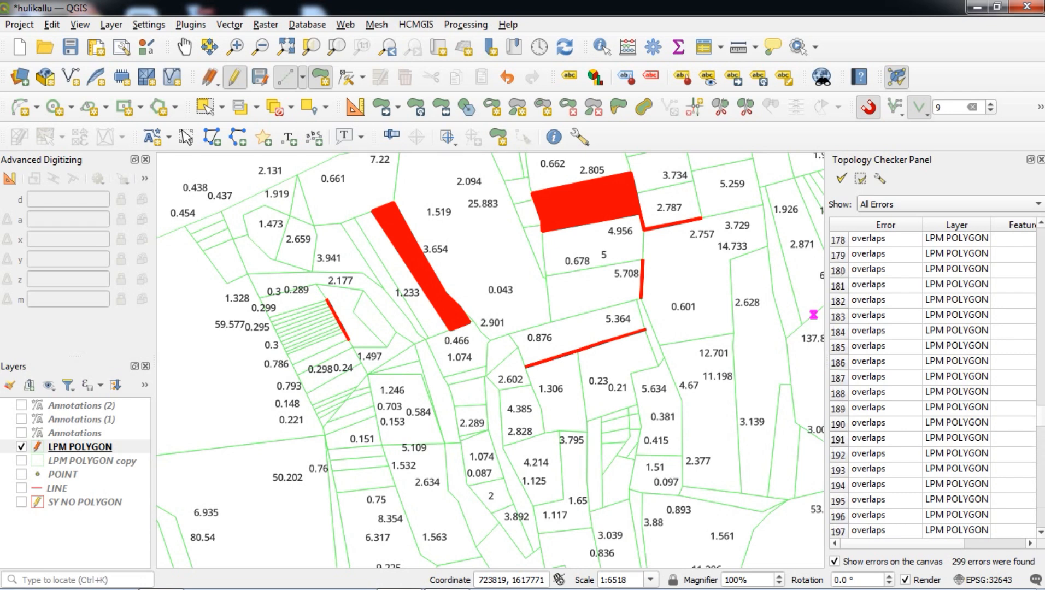
scroll(933, 385, "up", 11)
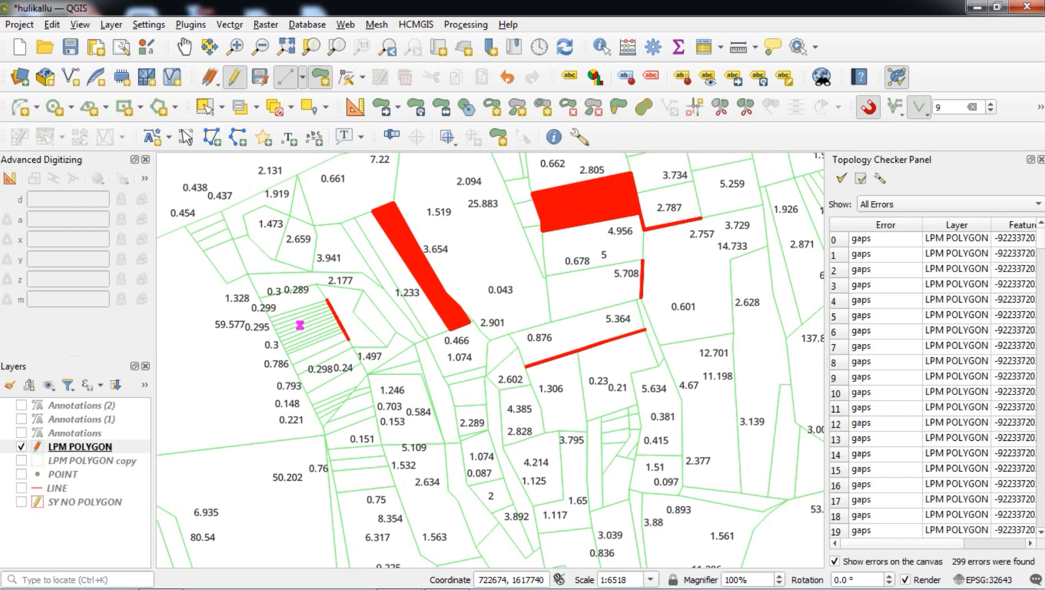
scroll(683, 408, "down", 3)
scroll(684, 408, "up", 3)
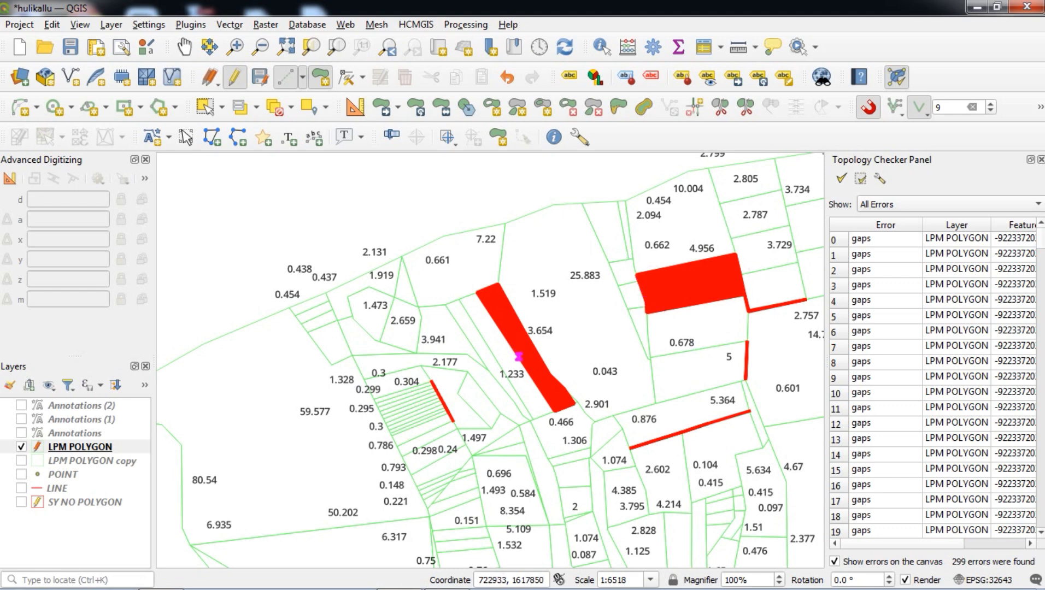
Hide the error highlights on the canvas to examine the parcel boundaries beneath them, and show the highlights again.
scroll(519, 355, "up", 1)
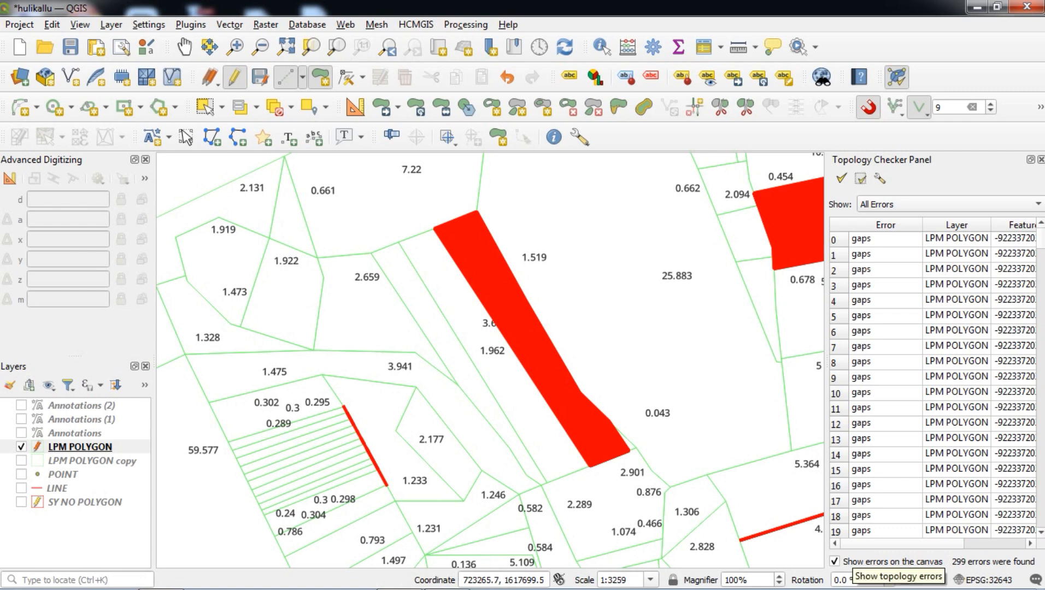
left_click(835, 562)
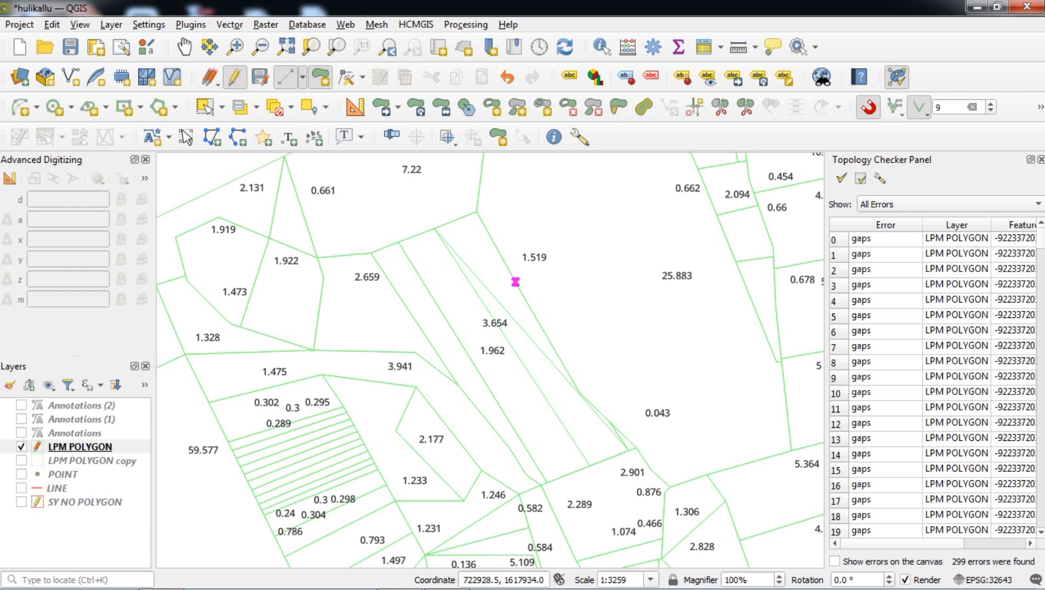
scroll(491, 270, "down", 5)
scroll(490, 270, "up", 3)
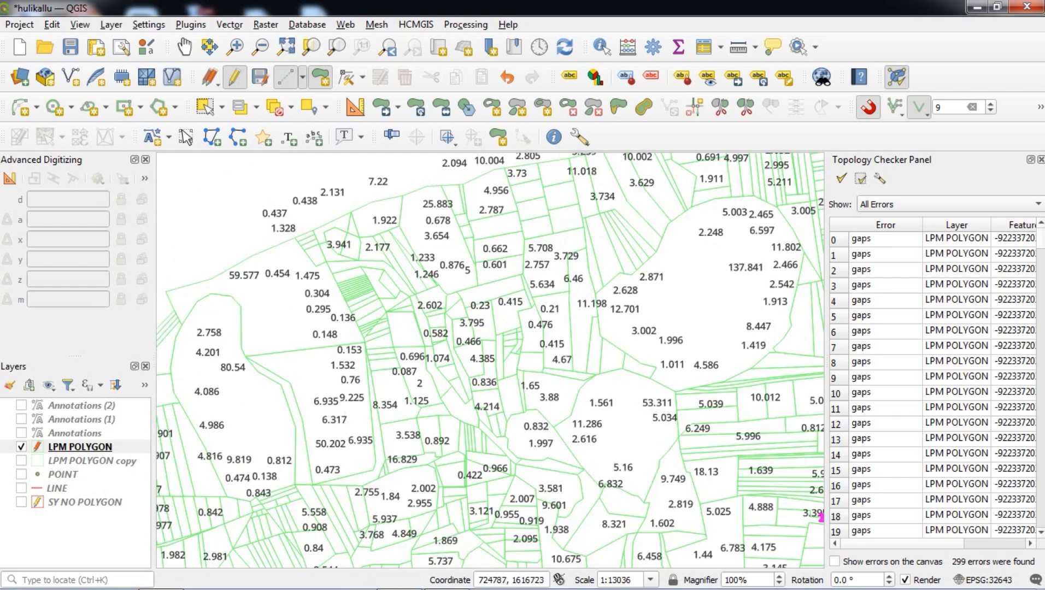
left_click(834, 562)
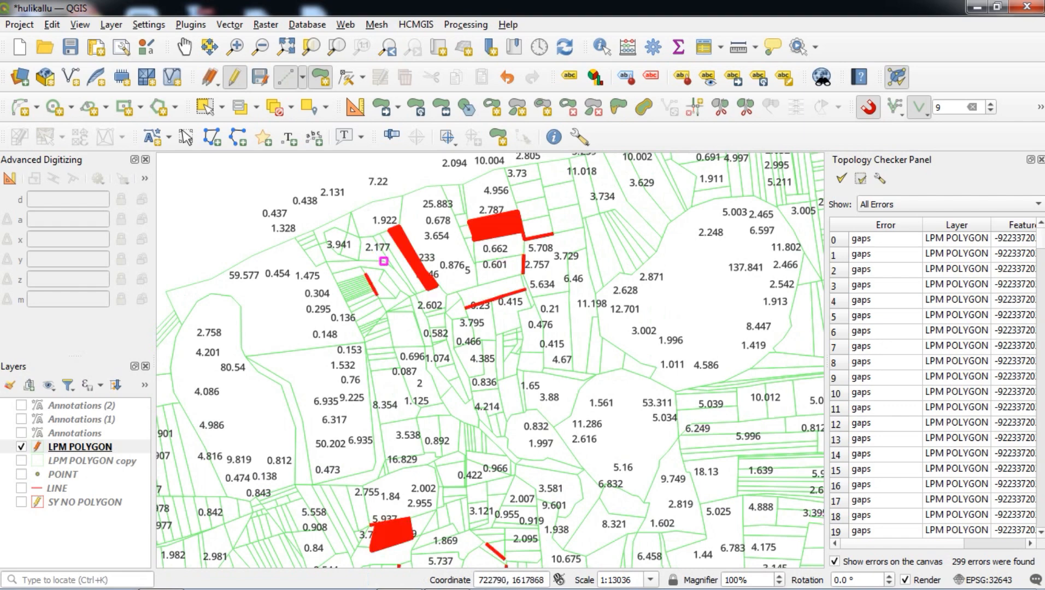
Start editing the LPM POLYGON layer and activate the Vertex Tool for the current layer at the narrow gap beside parcel 2.177.
scroll(347, 281, "up", 1)
scroll(414, 304, "up", 3)
scroll(491, 451, "down", 1)
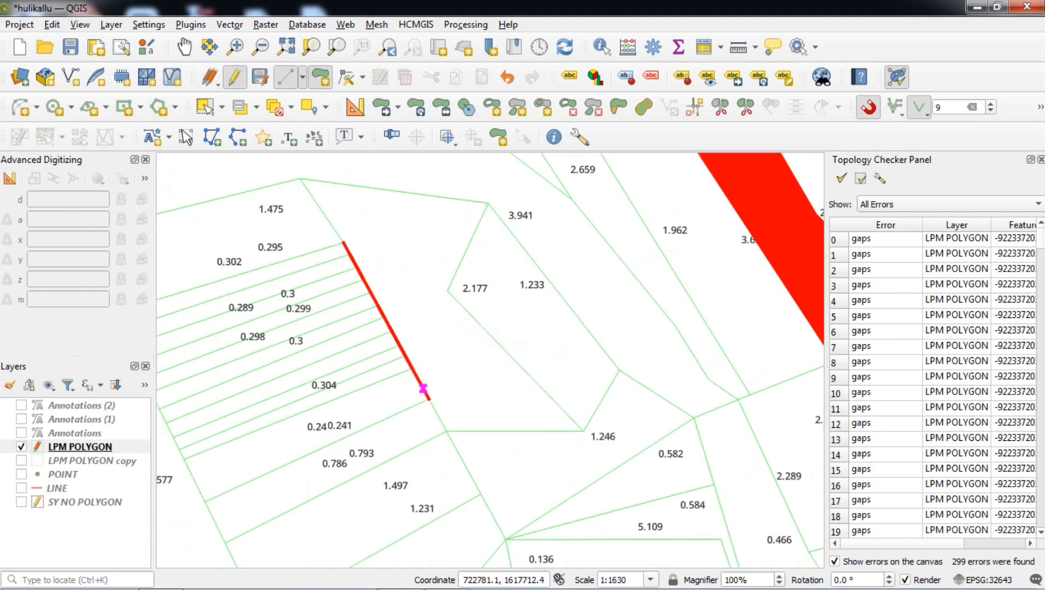
scroll(334, 246, "up", 1)
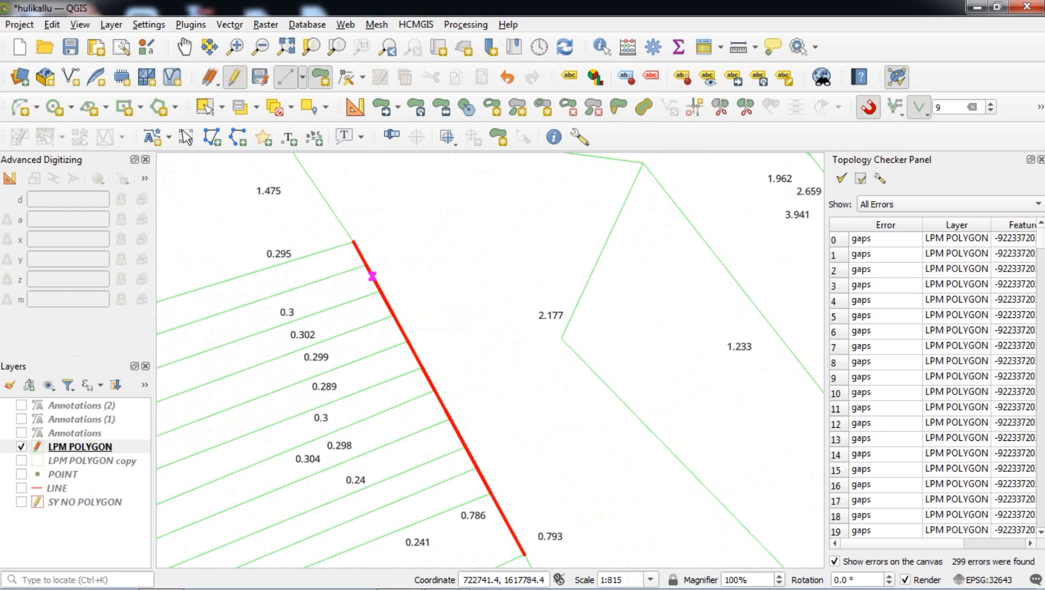
scroll(372, 278, "down", 1)
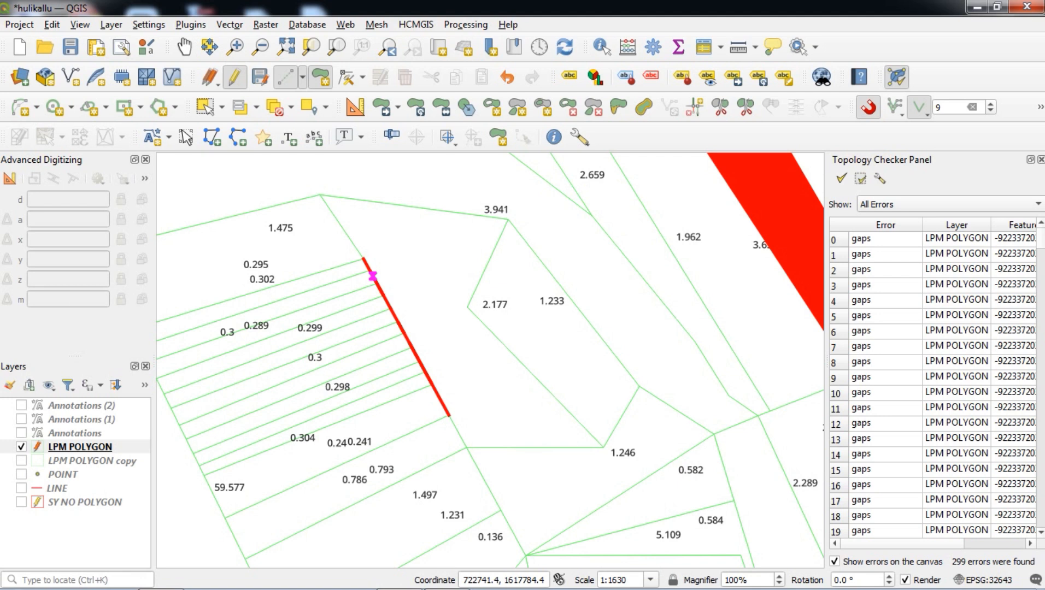
left_click(371, 270)
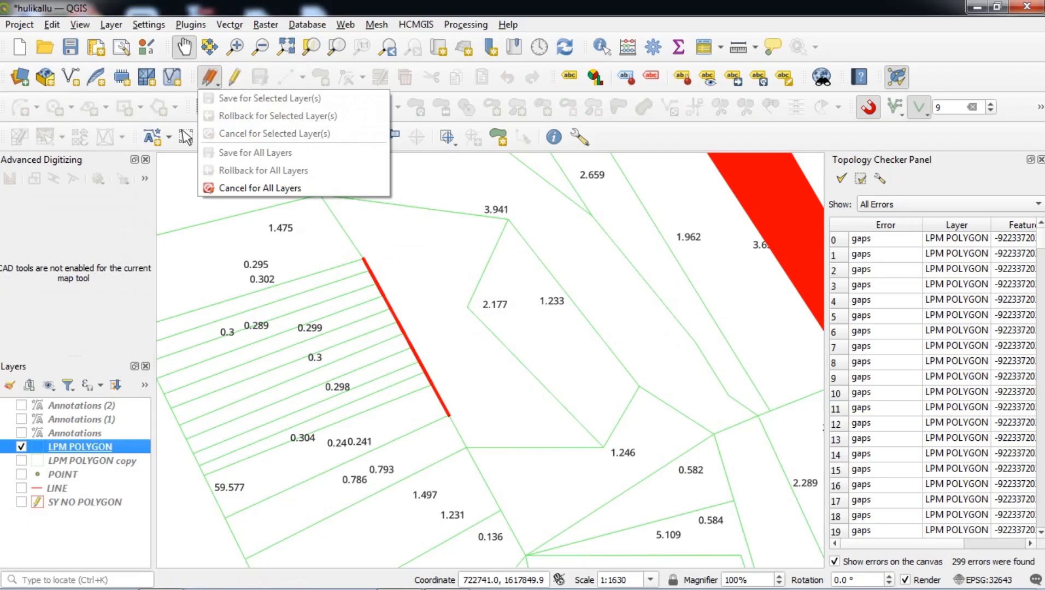
left_click(234, 77)
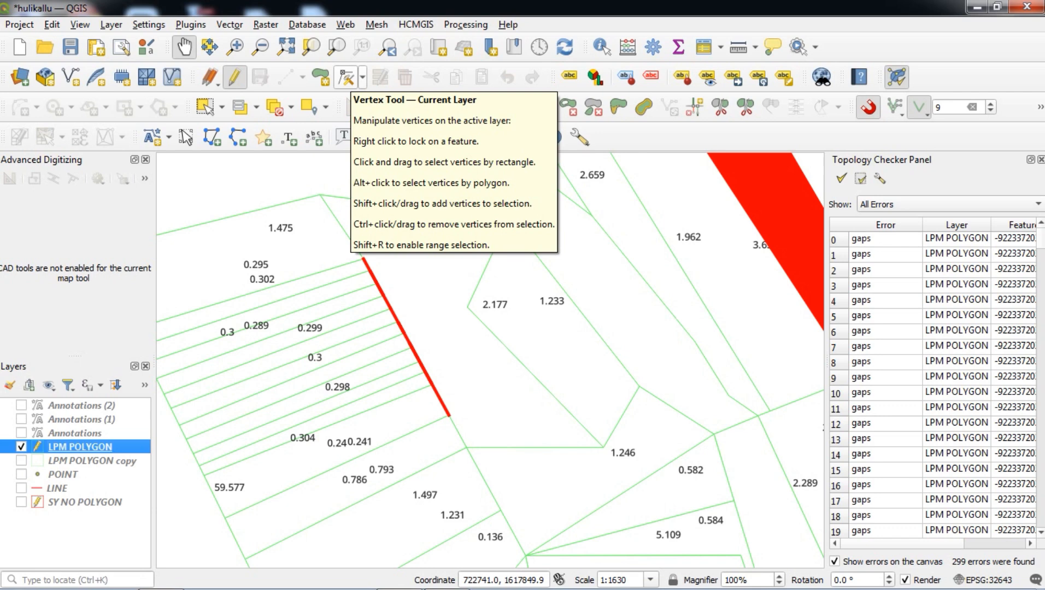
left_click(346, 78)
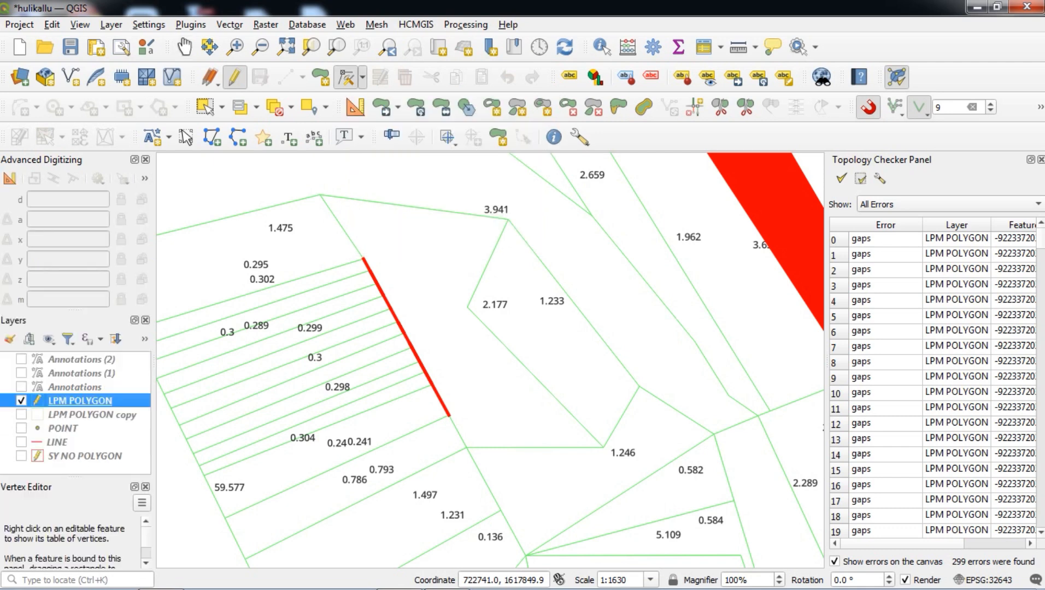
left_click(362, 77)
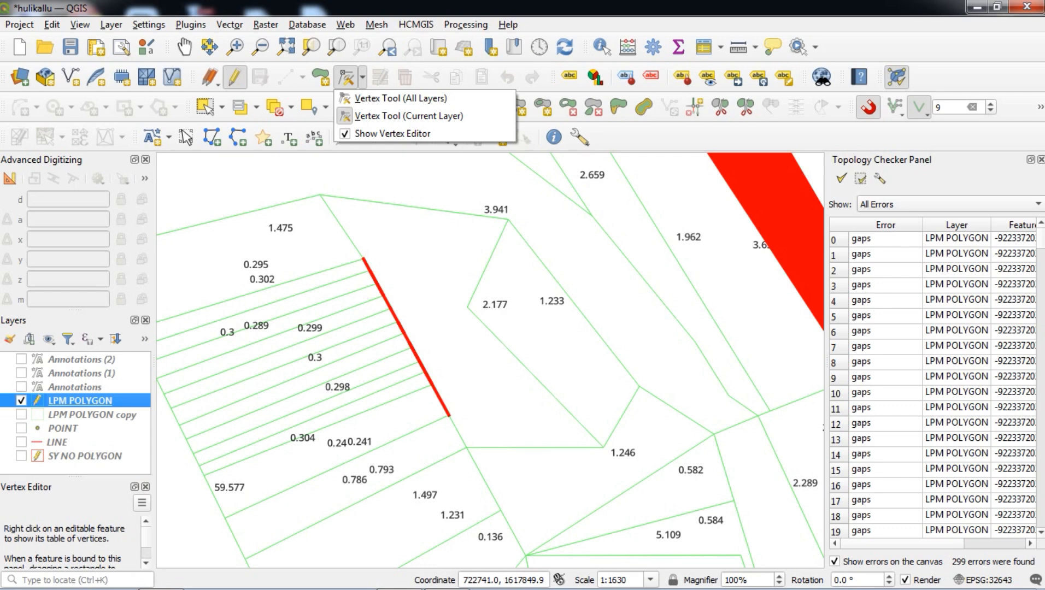
key("Escape")
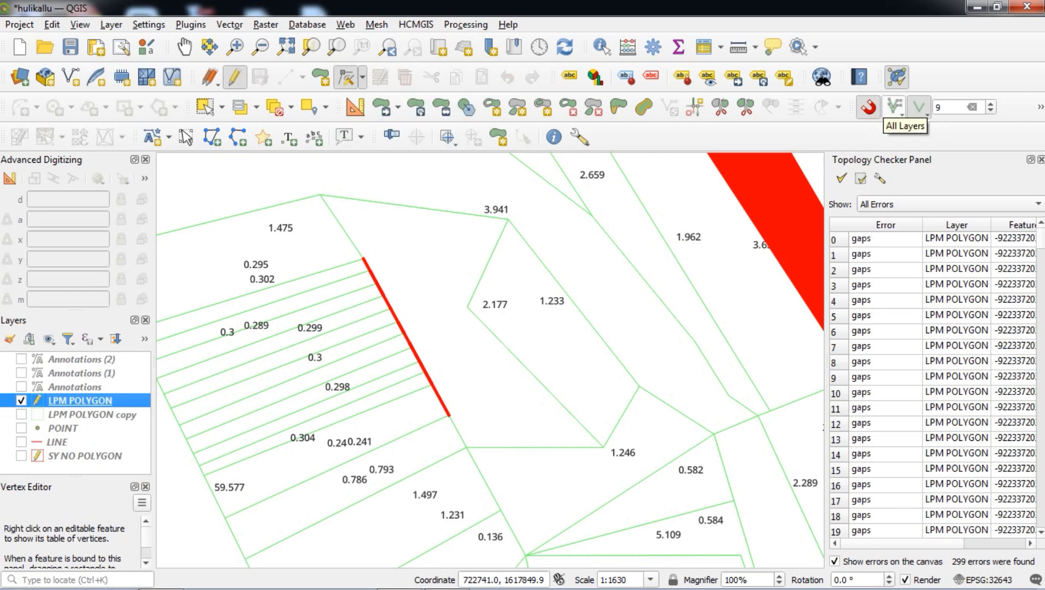
Review the enabled snapping types and the additional snapping options.
left_click(919, 107)
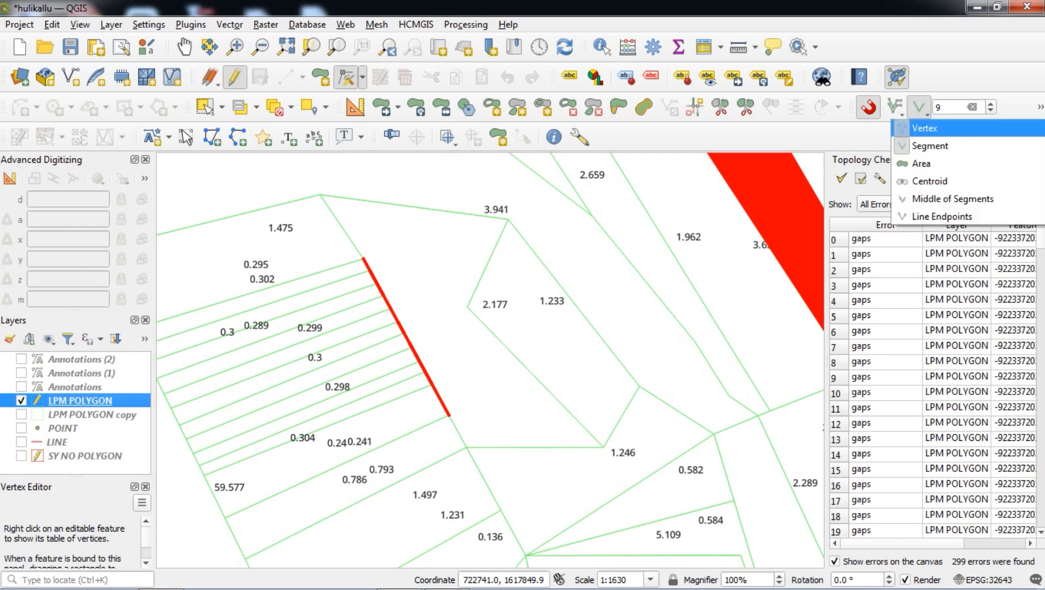
left_click(1017, 108)
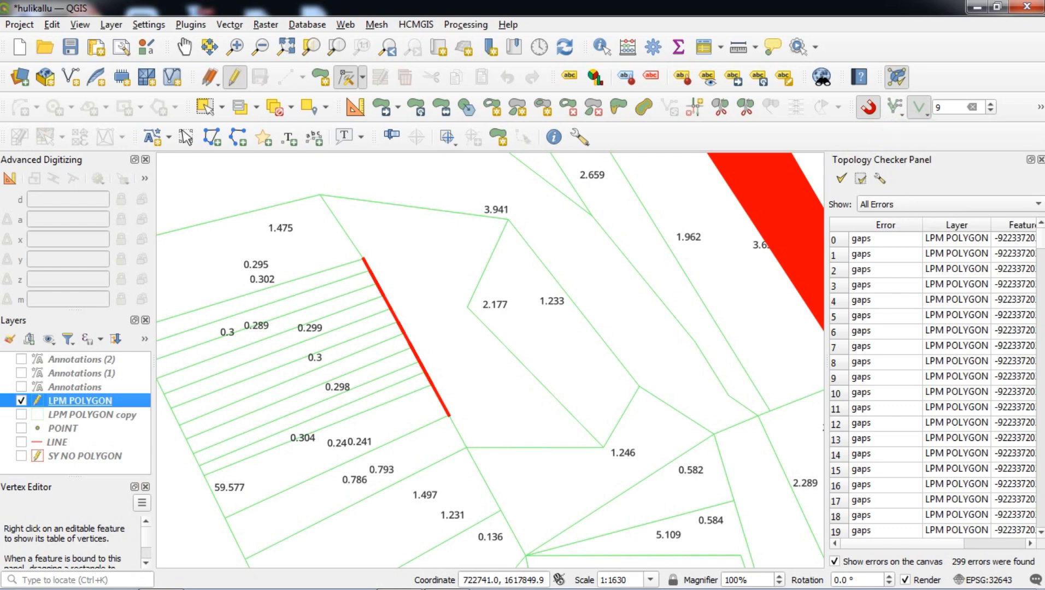
left_click(1041, 107)
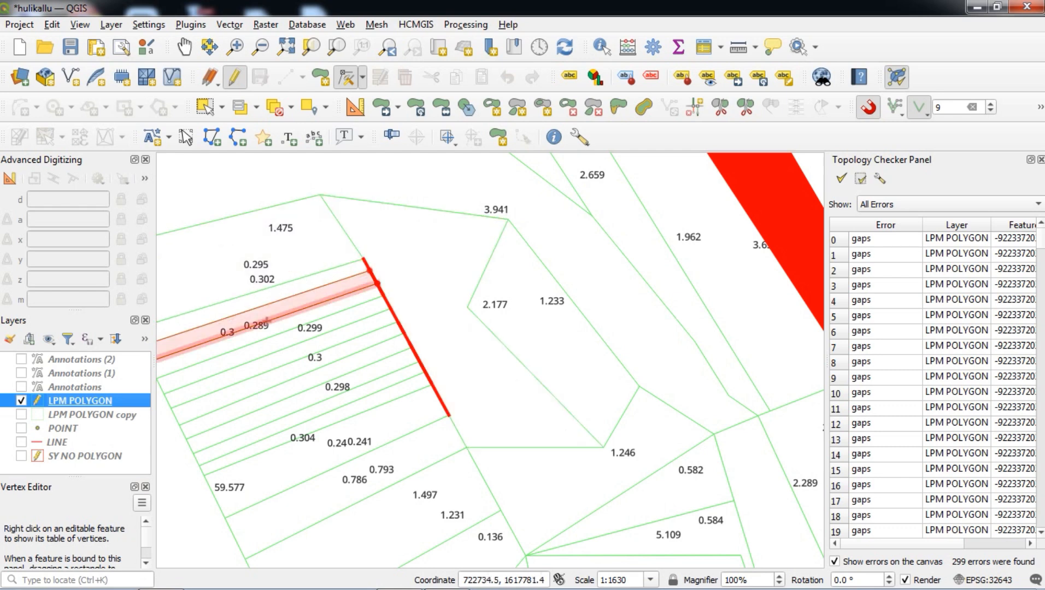
Hide the topology error highlights on the canvas at the gap between parcel 2.177 and the strip parcels.
scroll(387, 236, "down", 1)
scroll(386, 236, "up", 2)
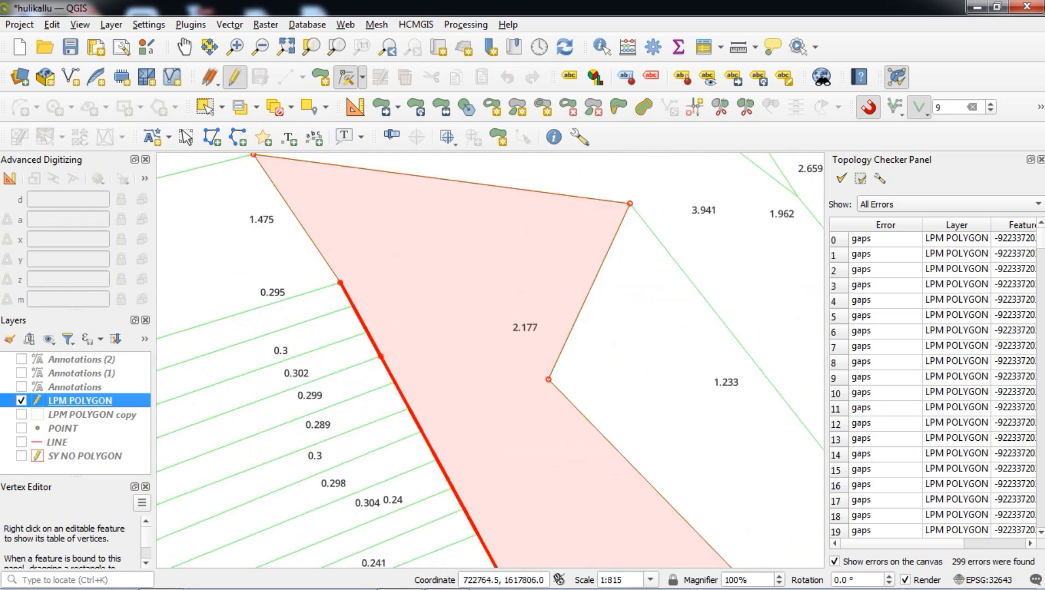
scroll(494, 244, "down", 1)
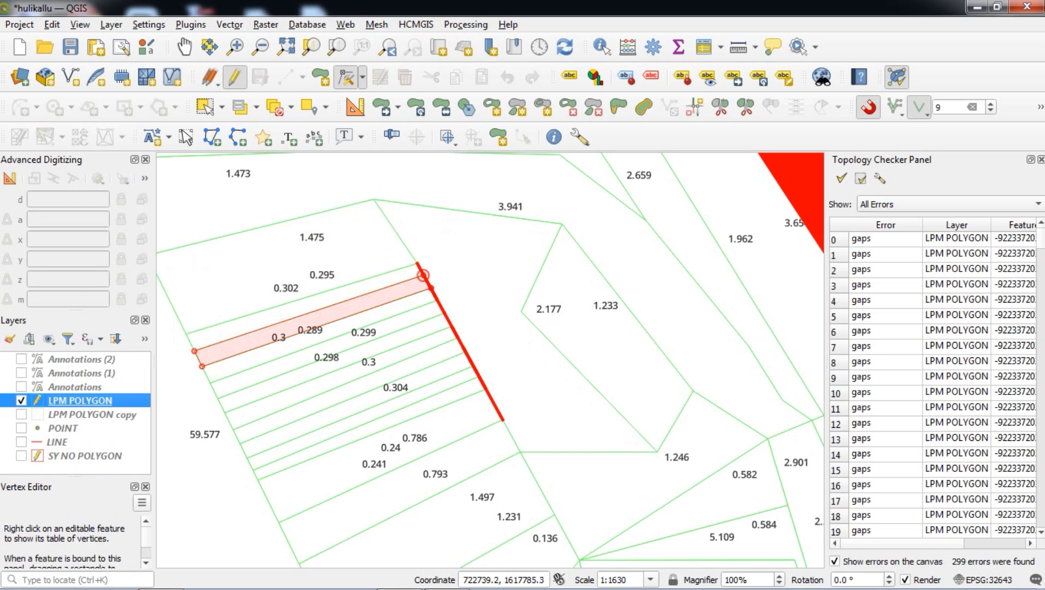
scroll(424, 279, "up", 2)
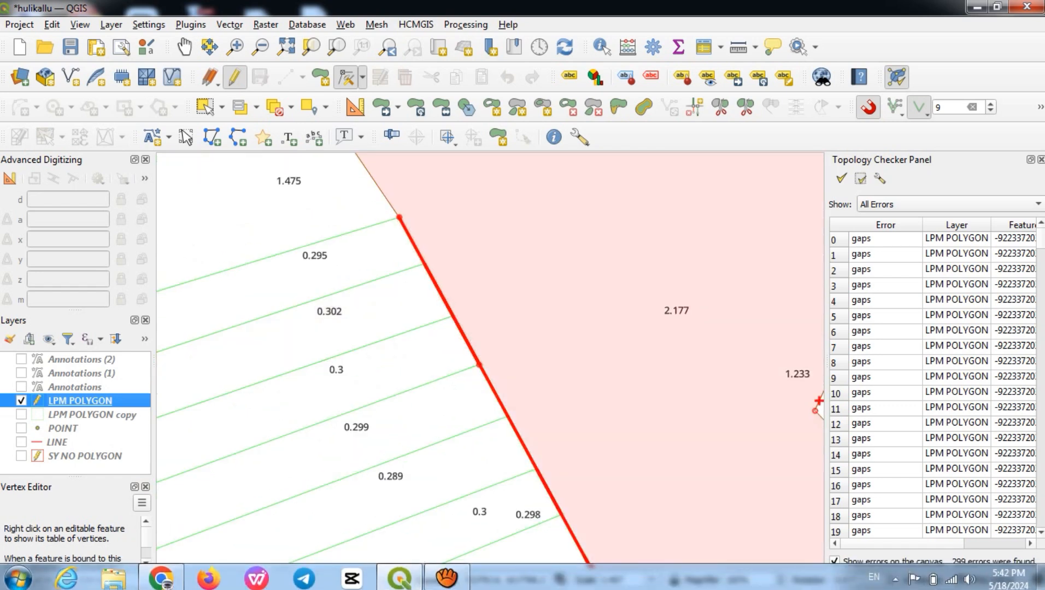
left_click(834, 561)
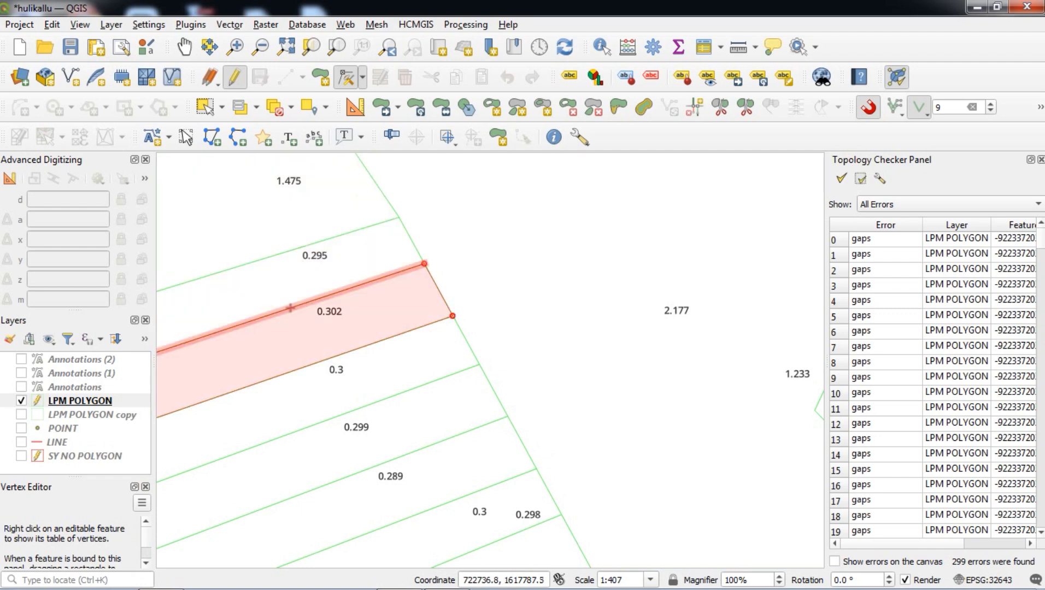
Compare the vertices of strip parcel 0.295 with those of parcel 2.177 along their shared boundary.
right_click(395, 261)
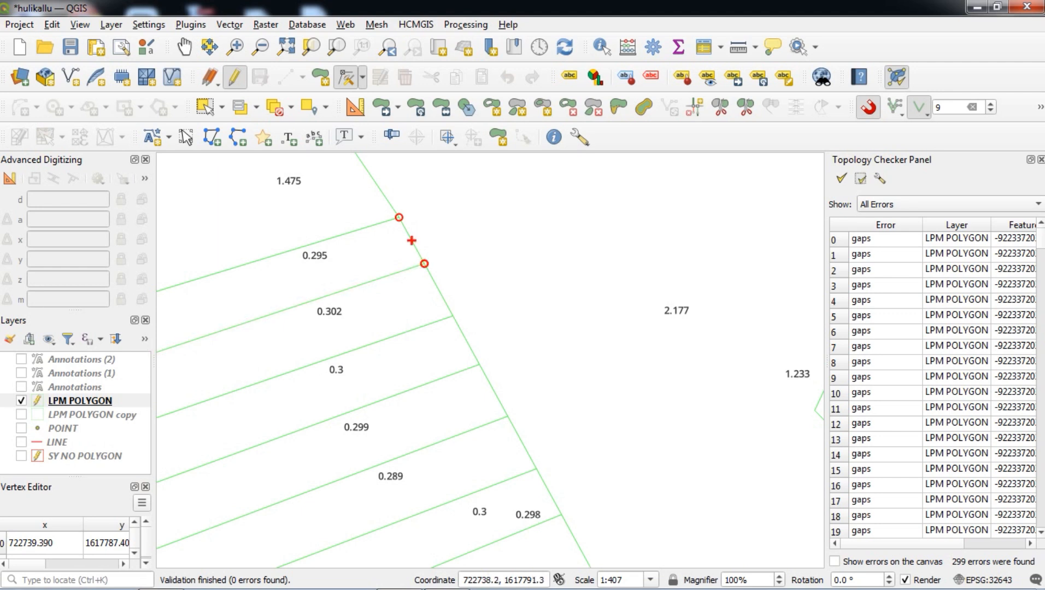
right_click(483, 231)
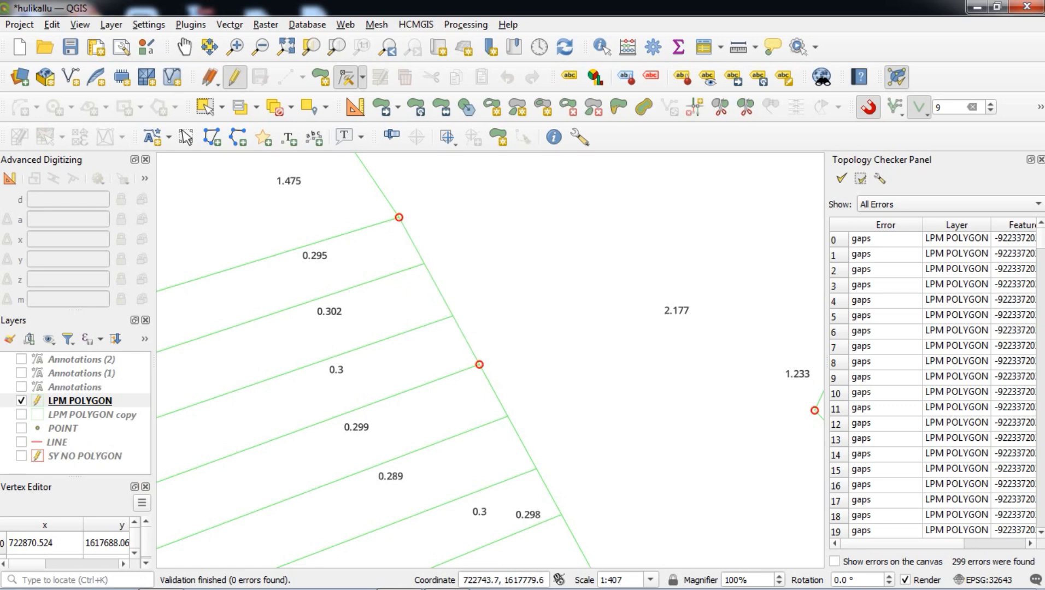
scroll(441, 292, "down", 1)
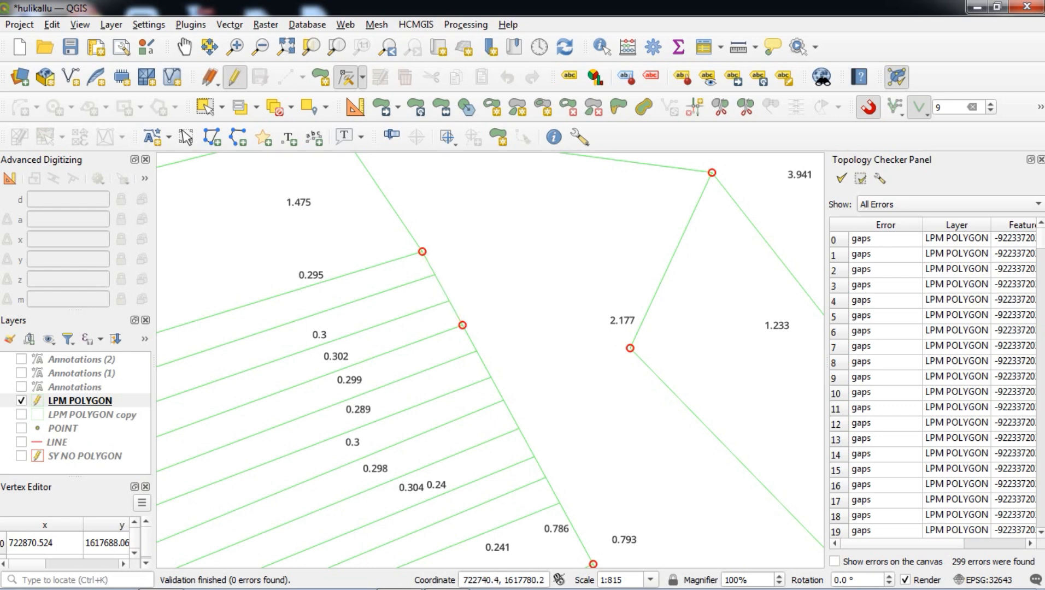
scroll(447, 290, "up", 1)
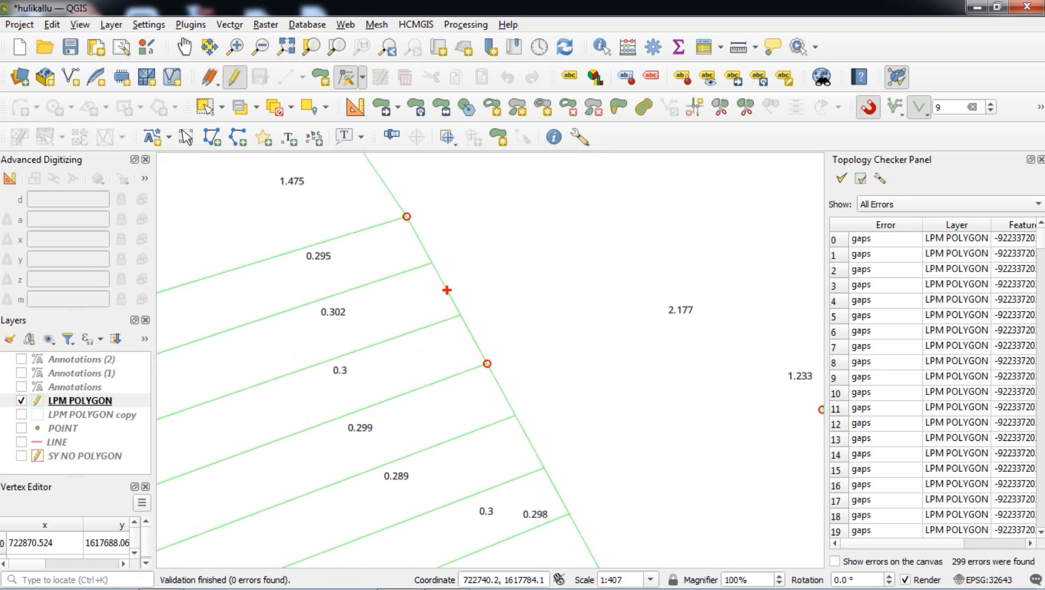
scroll(570, 260, "down", 2)
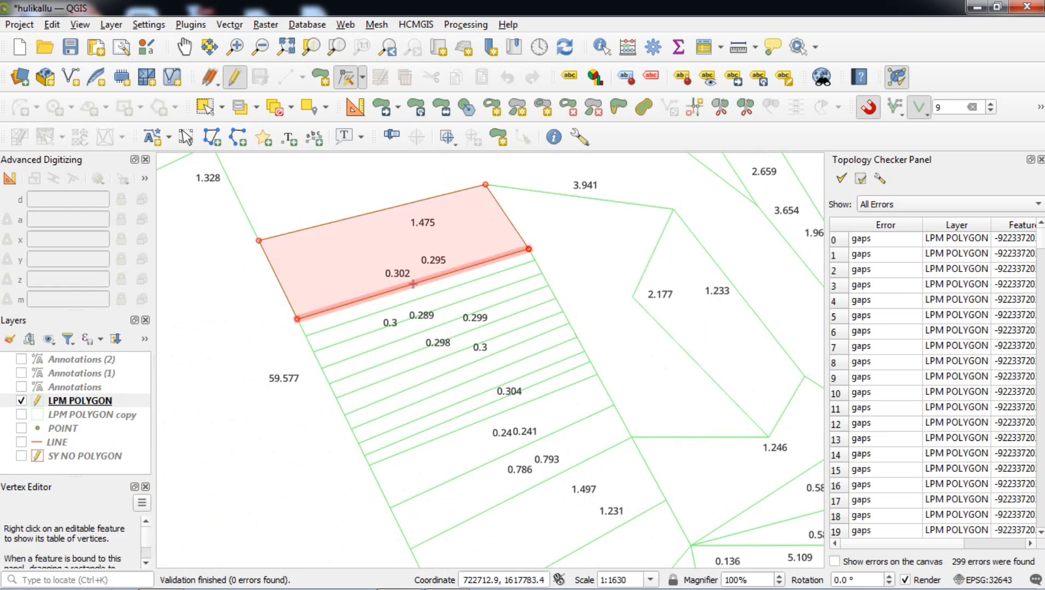
scroll(542, 274, "up", 1)
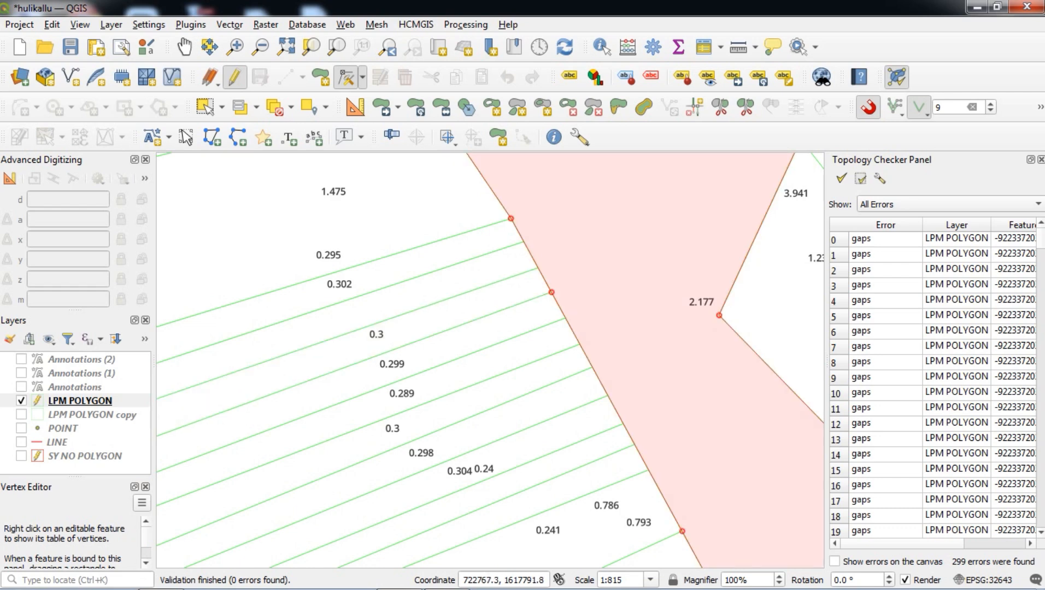
Bind the Vertex Tool to parcel 2.177 and add vertices where the 0.295/0.302 and 0.302/0.3 dividing lines meet its boundary.
right_click(618, 279)
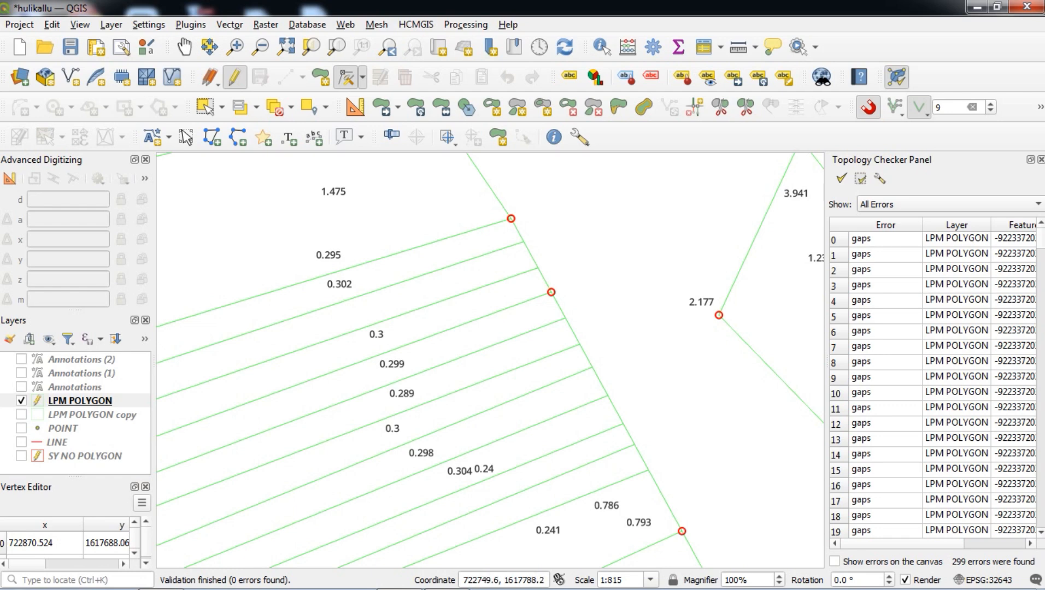
right_click(571, 234)
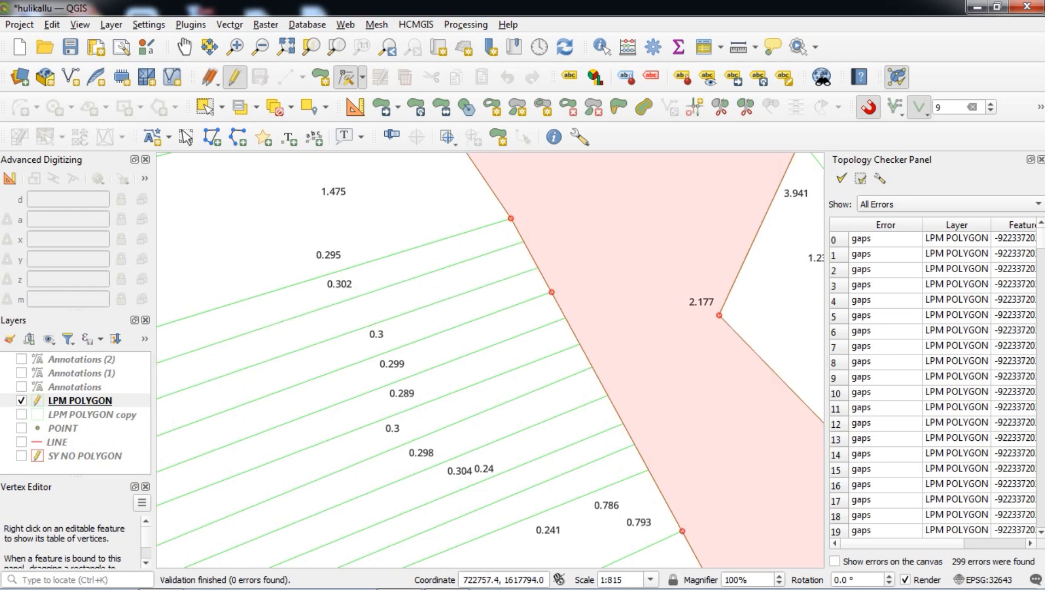
right_click(661, 306)
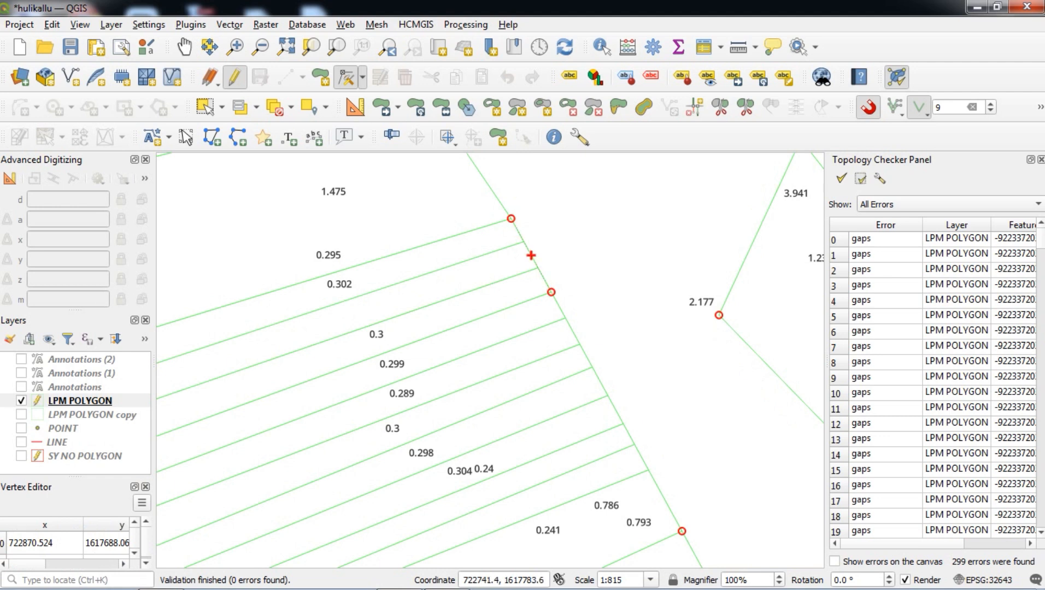
left_click(531, 256)
left_click(524, 242)
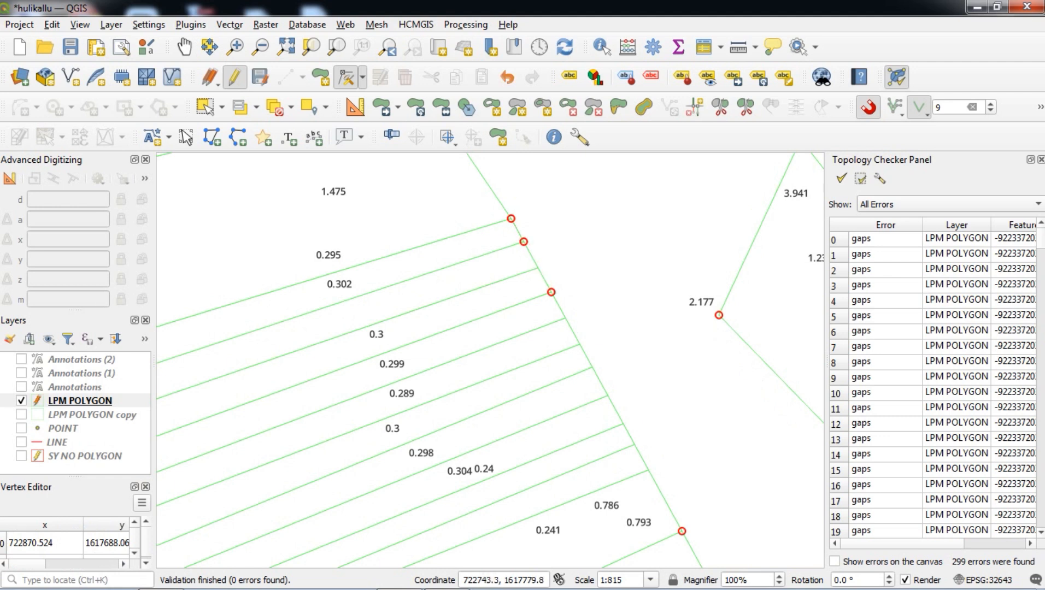
scroll(537, 267, "up", 1)
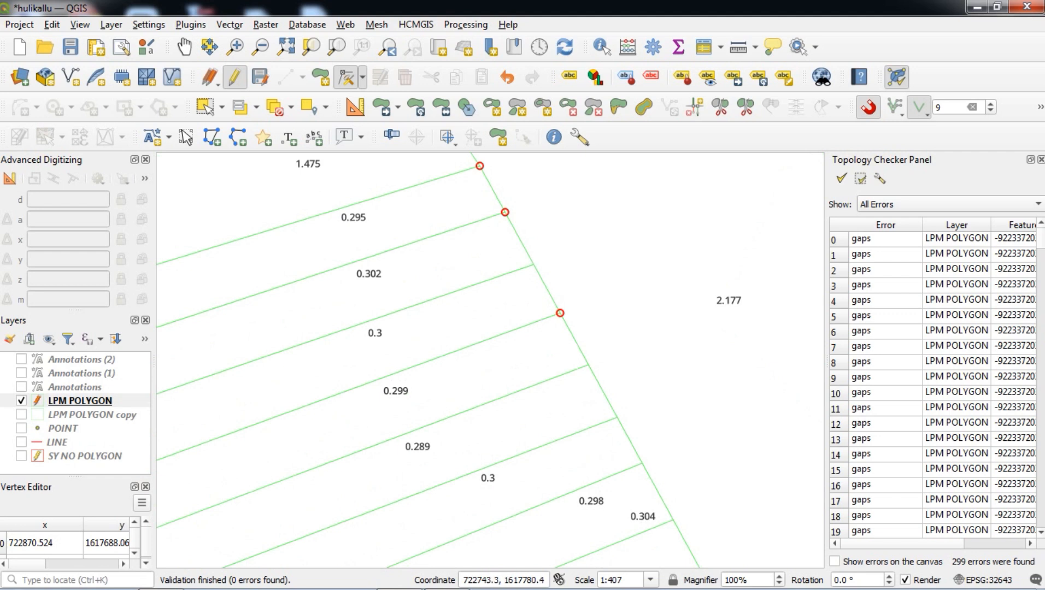
scroll(531, 267, "up", 2)
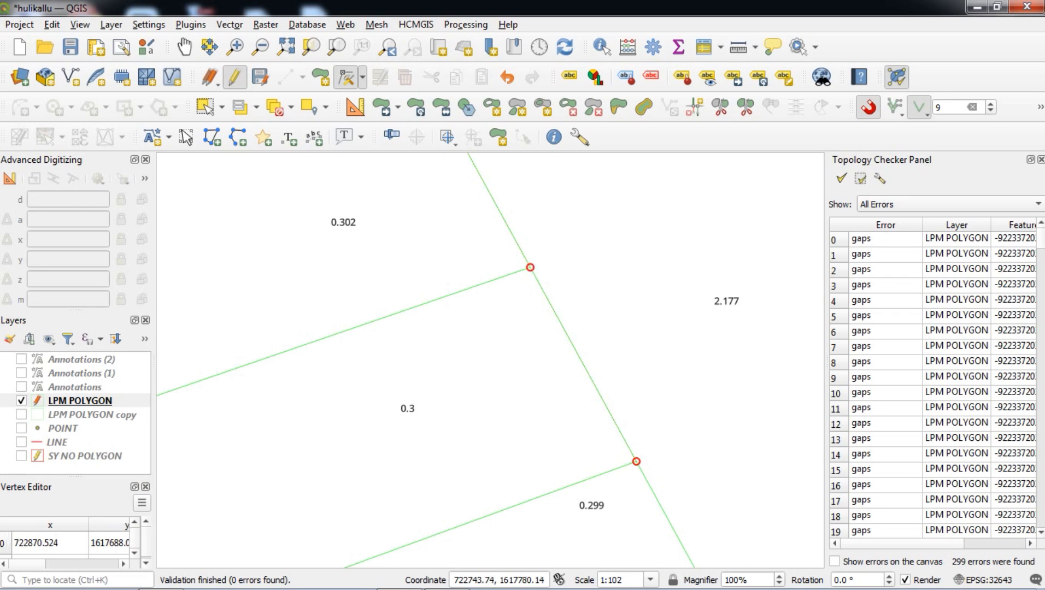
scroll(545, 291, "down", 3)
scroll(545, 290, "down", 1)
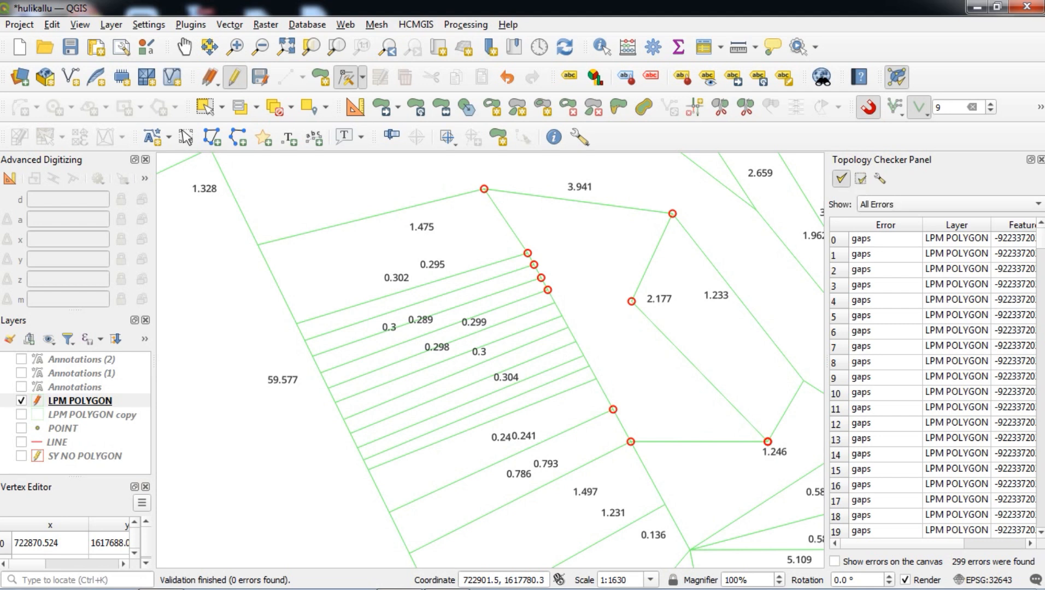
Validate the whole LPM POLYGON layer again, check the gap beside parcel 2.177 and hide the error highlights.
left_click(840, 178)
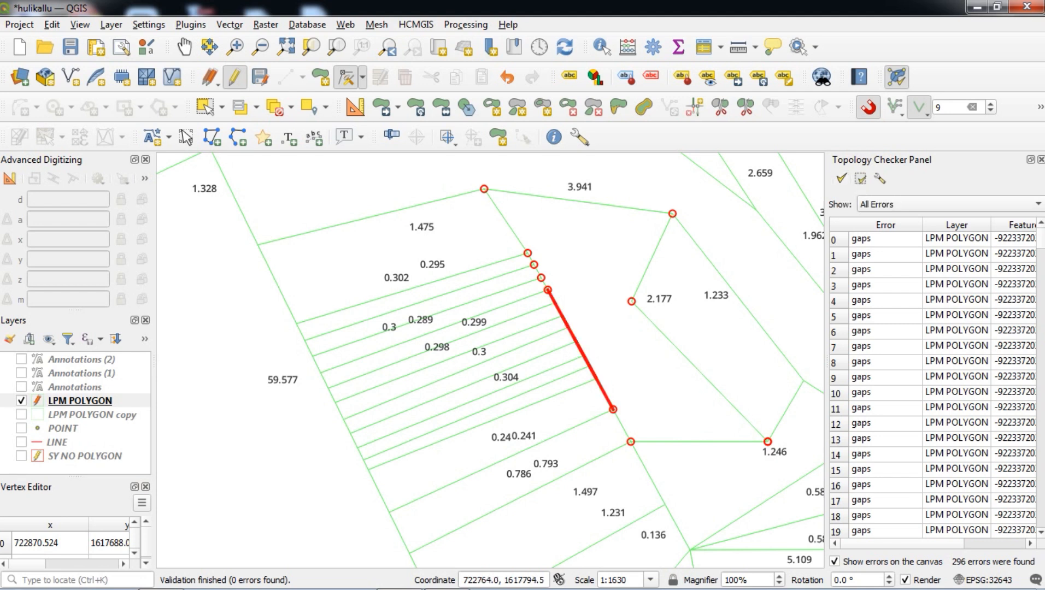
scroll(548, 293, "up", 1)
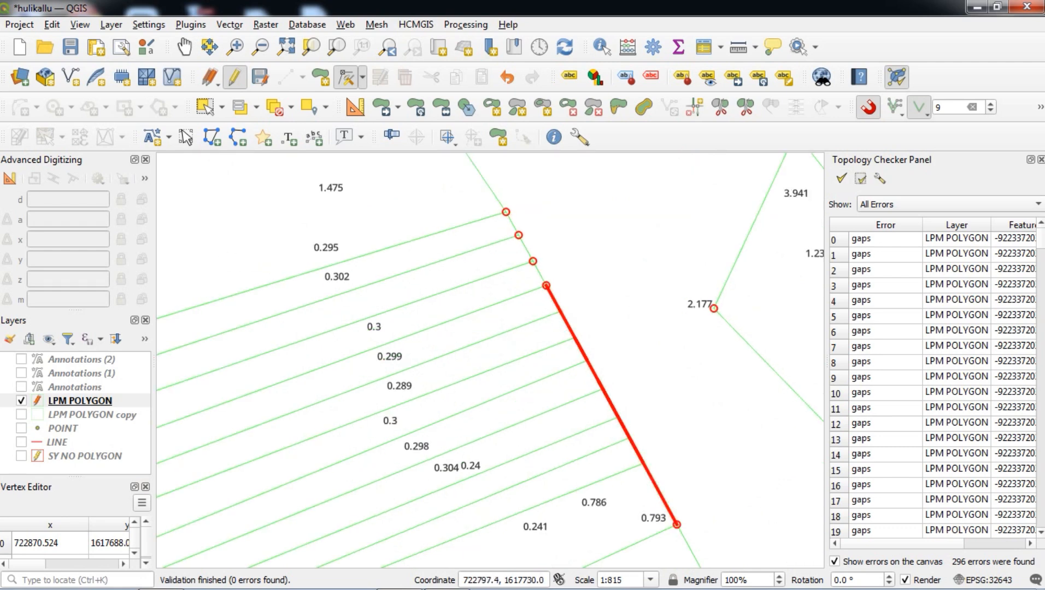
left_click(835, 562)
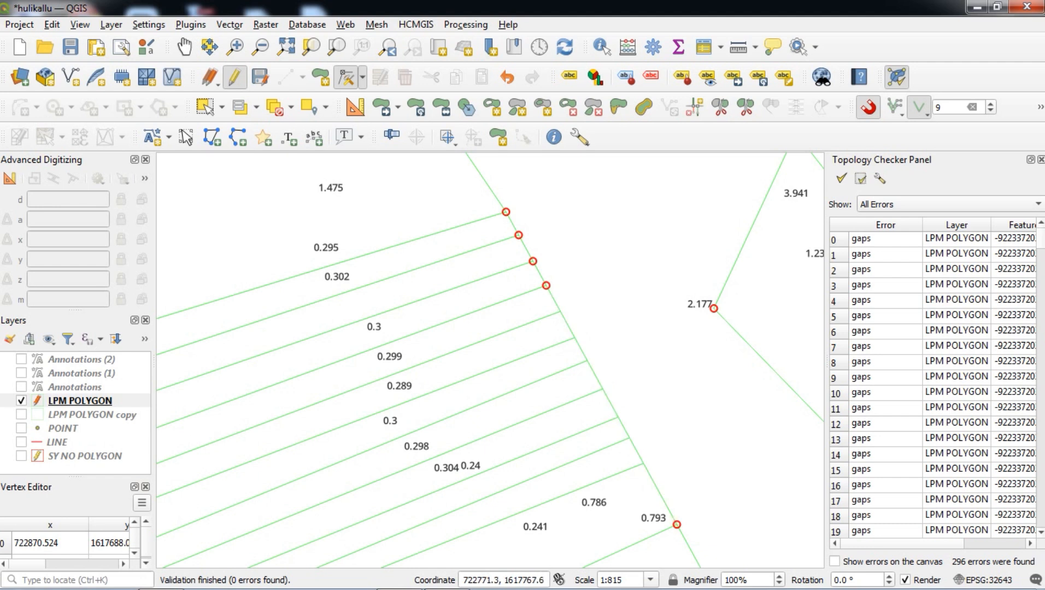
Bind the Vertex Tool to parcel 2.177 and add vertices at the 0.299/0.289, 0.289/0.3 and 0.304/0.24 dividing lines.
right_click(516, 232)
right_click(519, 235)
right_click(595, 307)
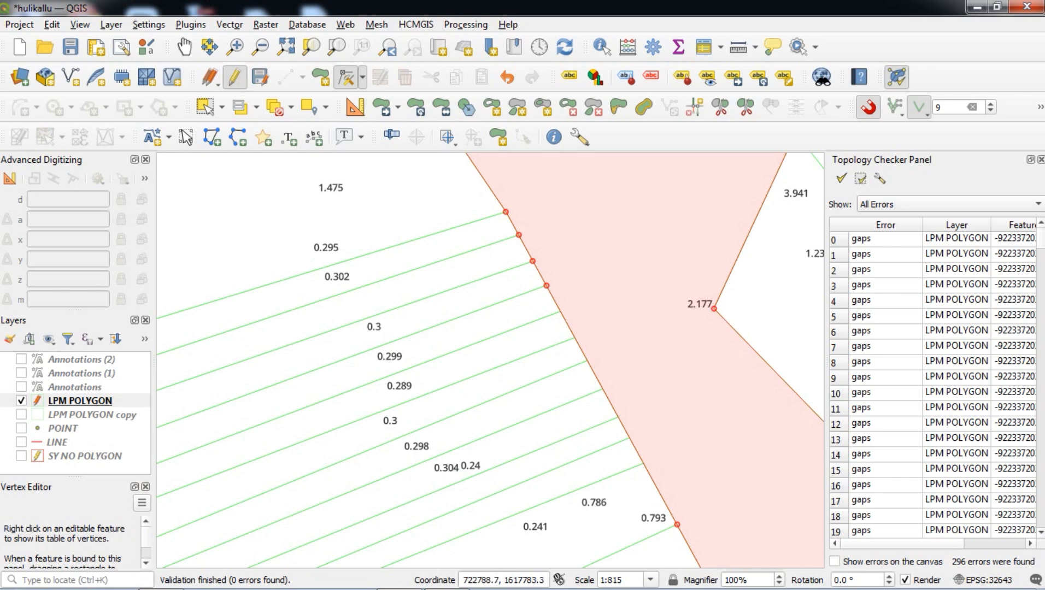
right_click(645, 251)
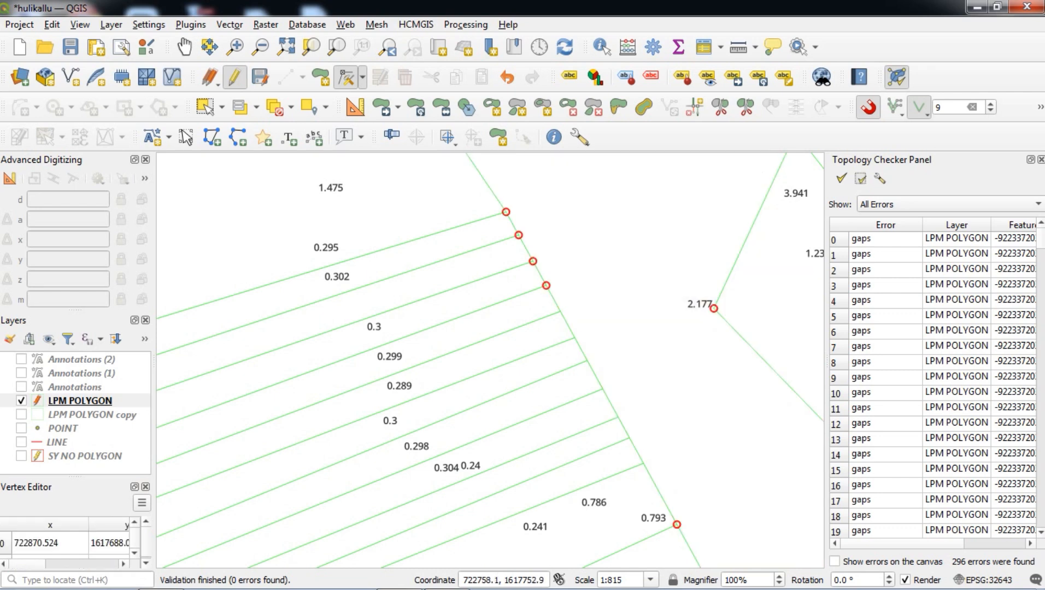
left_click(611, 405)
left_click(560, 311)
scroll(626, 423, "up", 1)
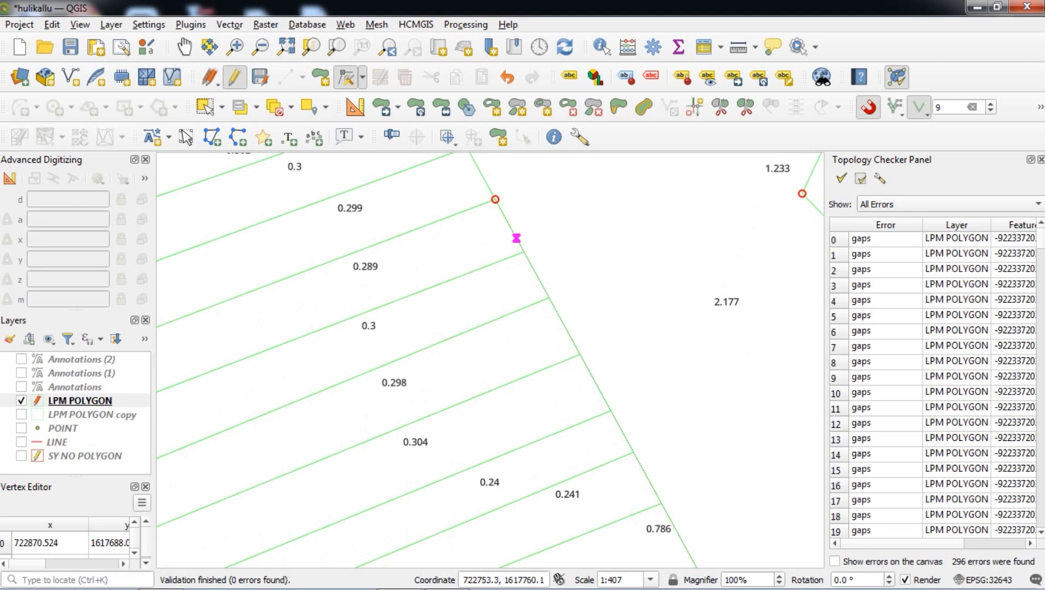
double_click(524, 252)
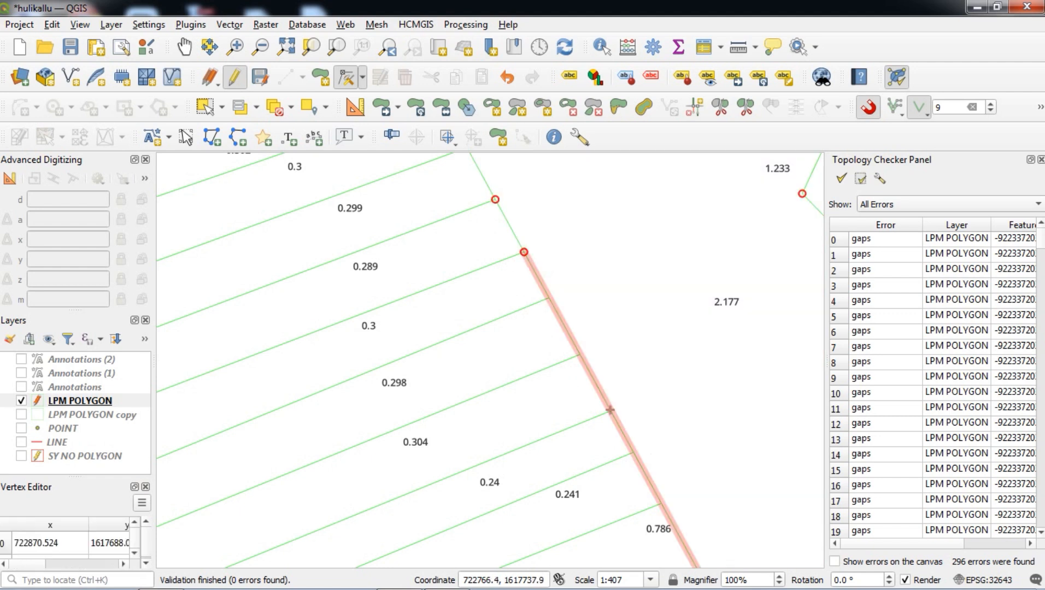
scroll(610, 412, "up", 2)
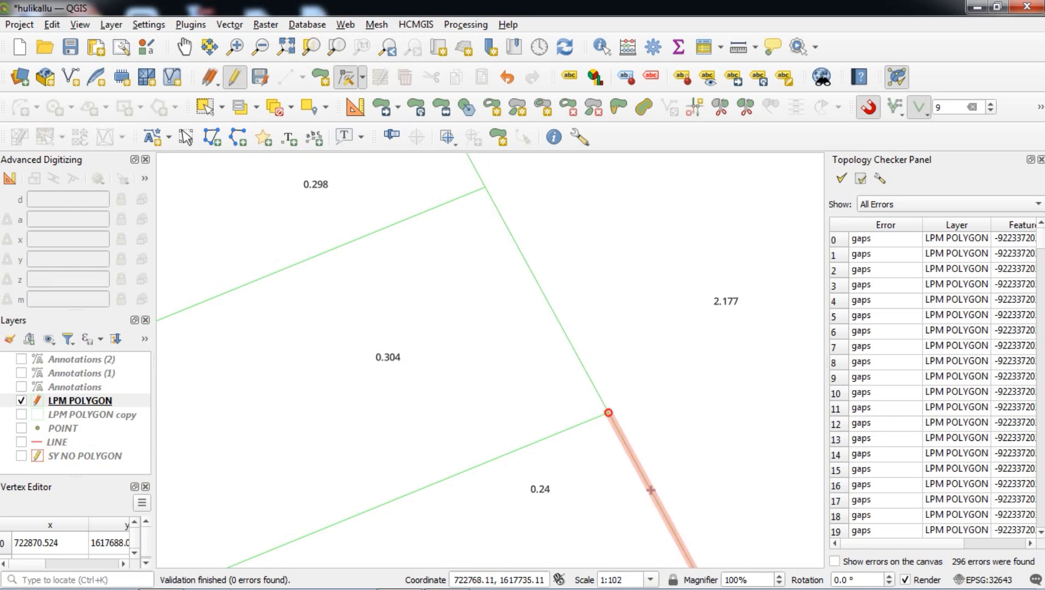
Add vertices to parcel 2.177 at the remaining 0.3/0.298, 0.298/0.304, 0.24/0.241 and 0.241/0.786 dividing lines.
scroll(608, 412, "down", 2)
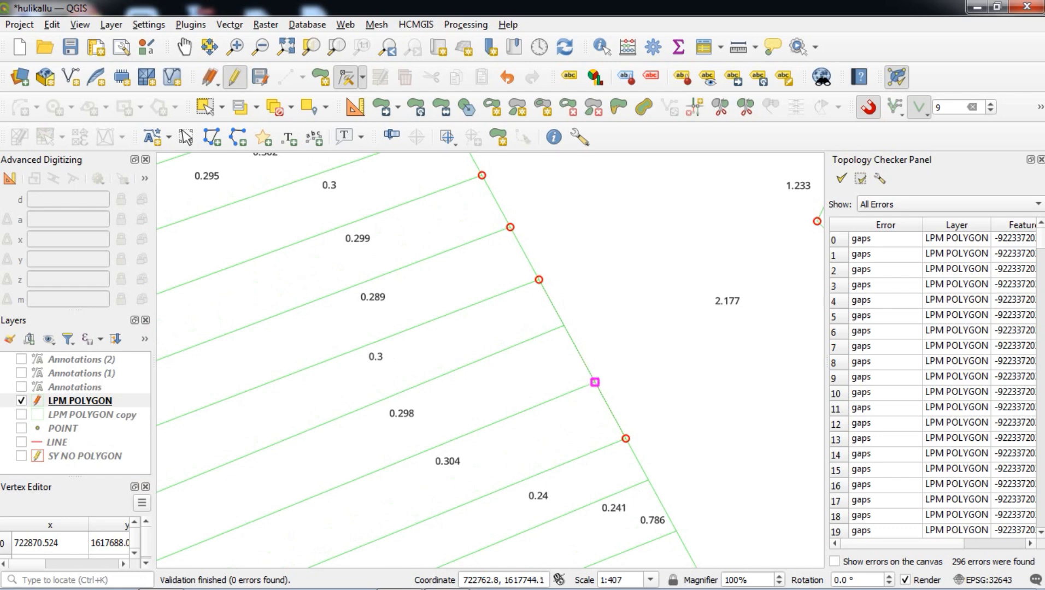
double_click(595, 383)
double_click(565, 326)
scroll(626, 438, "down", 1)
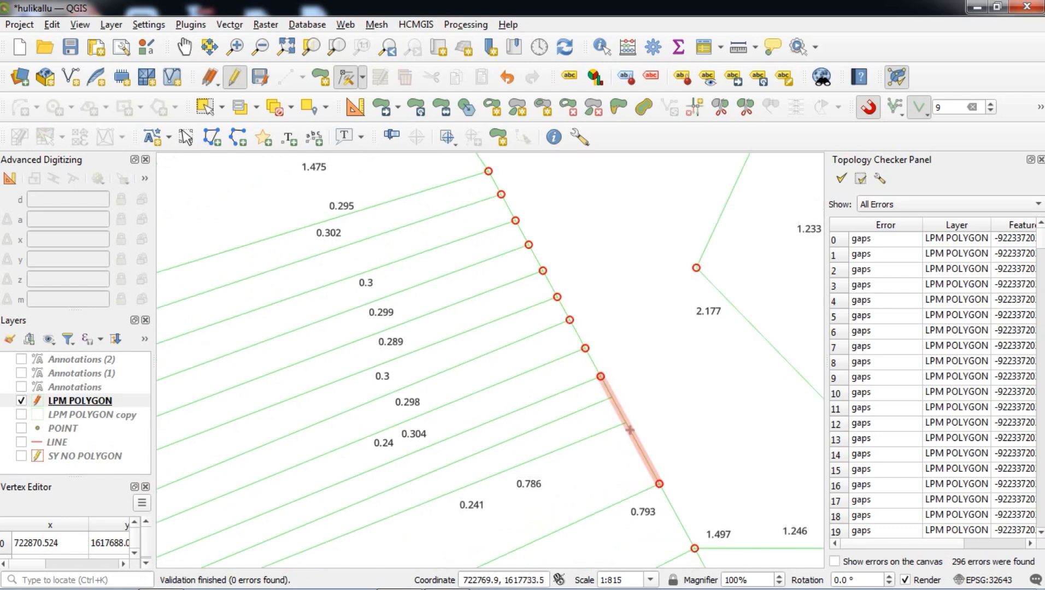
double_click(612, 398)
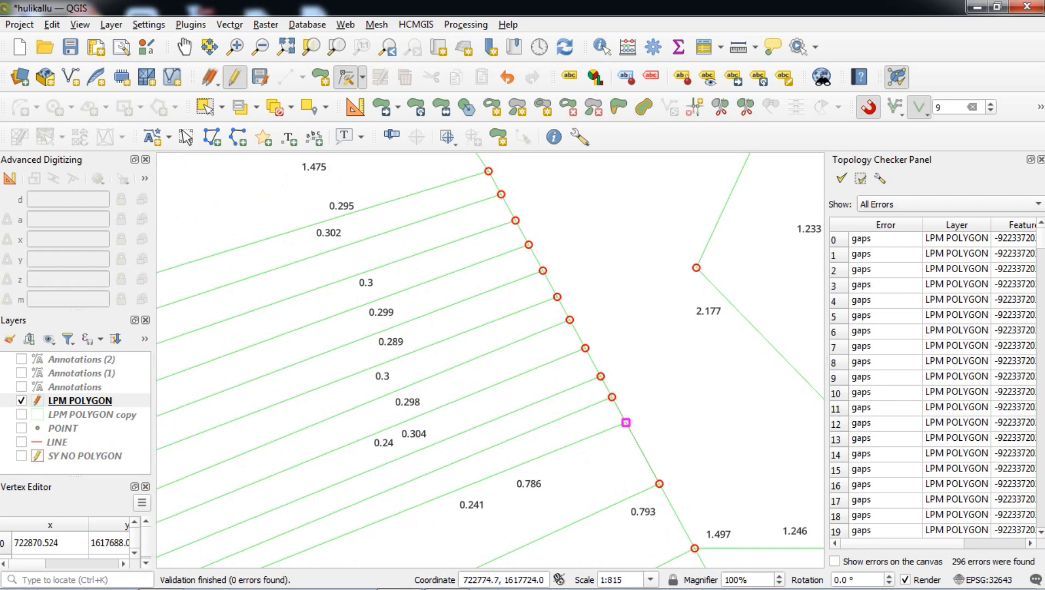
scroll(639, 351, "down", 1)
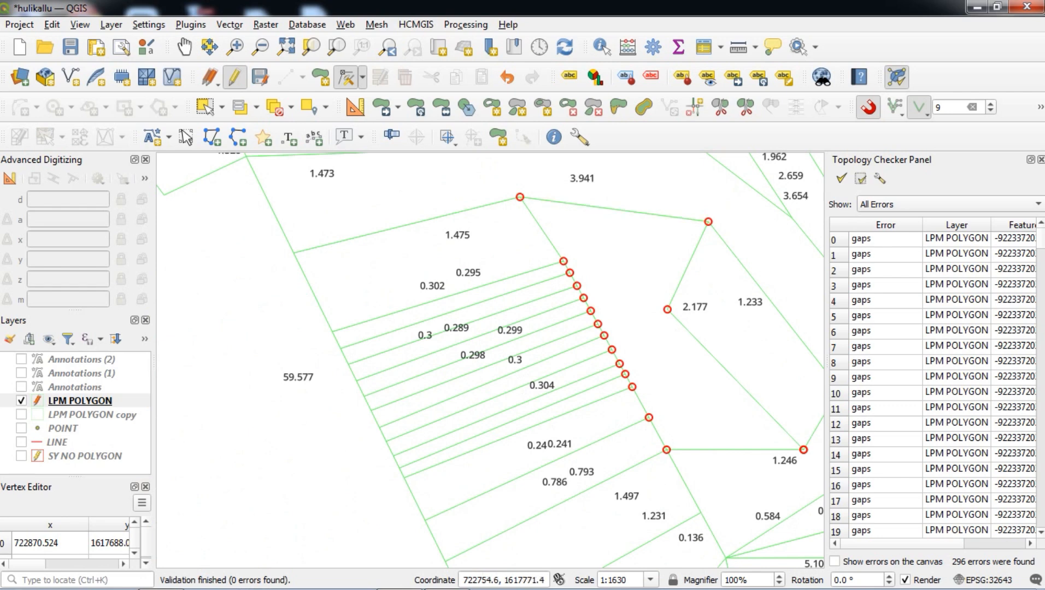
scroll(626, 381, "up", 1)
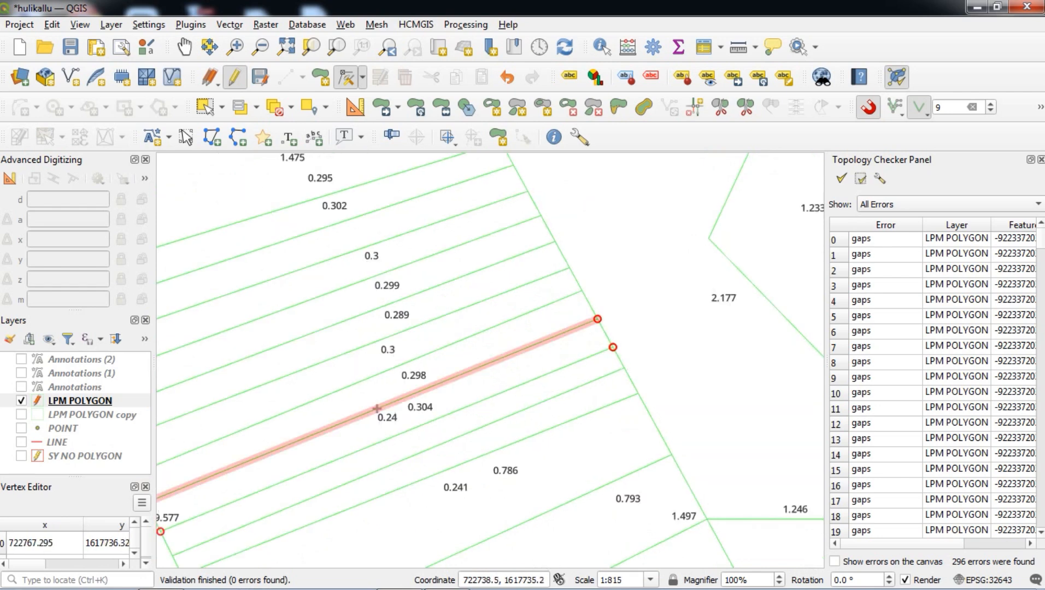
scroll(613, 350, "down", 2)
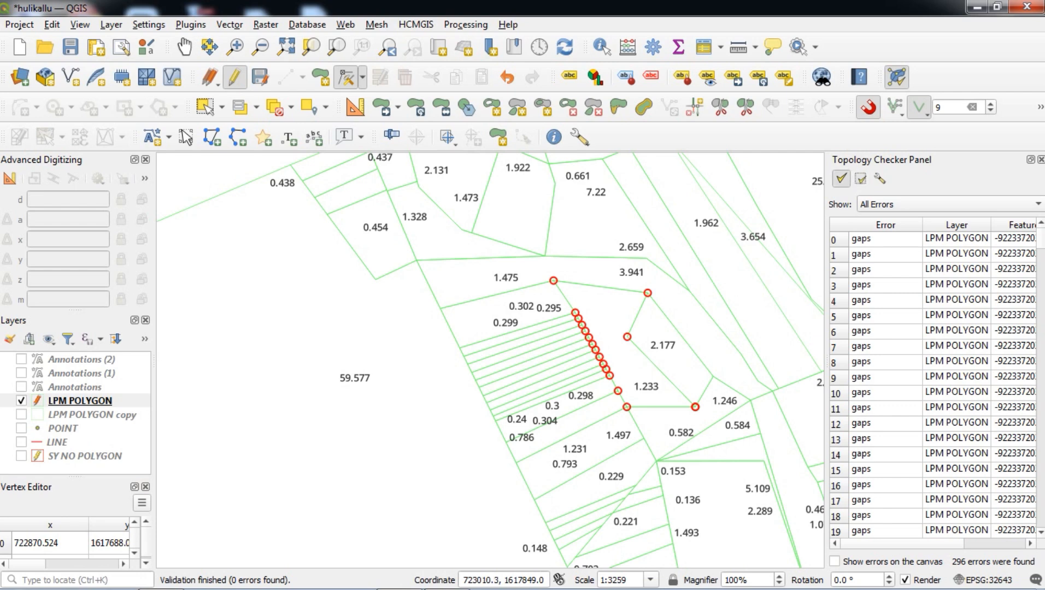
Validate the whole LPM POLYGON layer, check the gap along parcel 2.177, release the parcel and hide the error highlights.
left_click(841, 178)
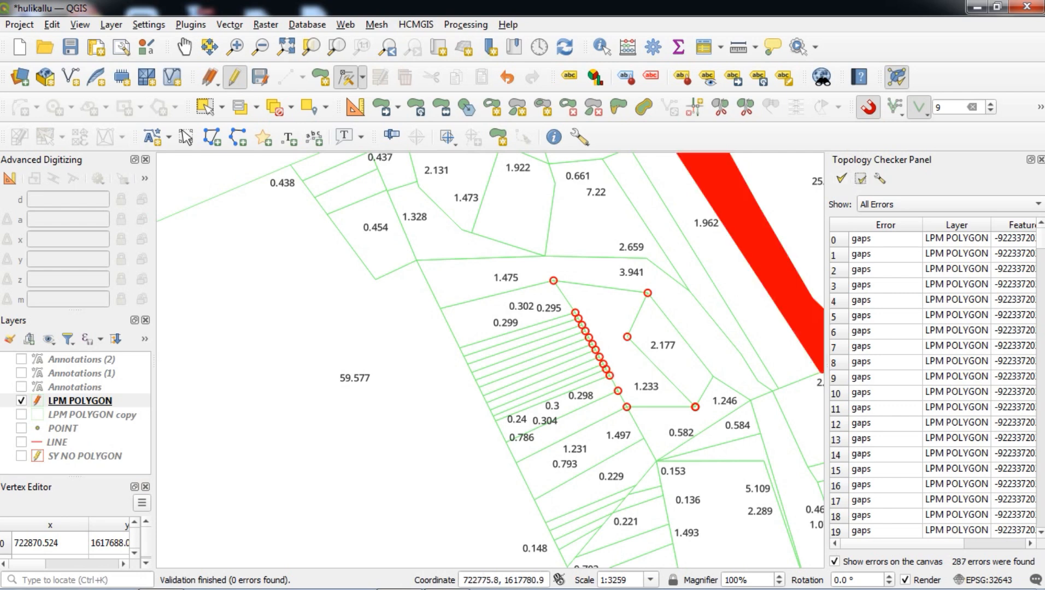
scroll(662, 352, "up", 2)
scroll(661, 353, "down", 1)
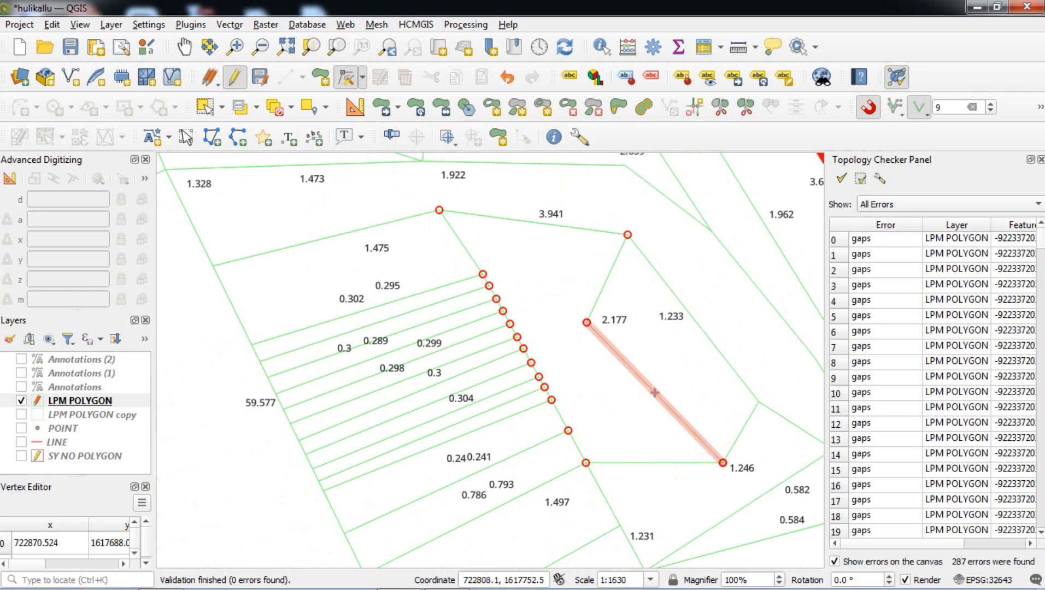
right_click(561, 382)
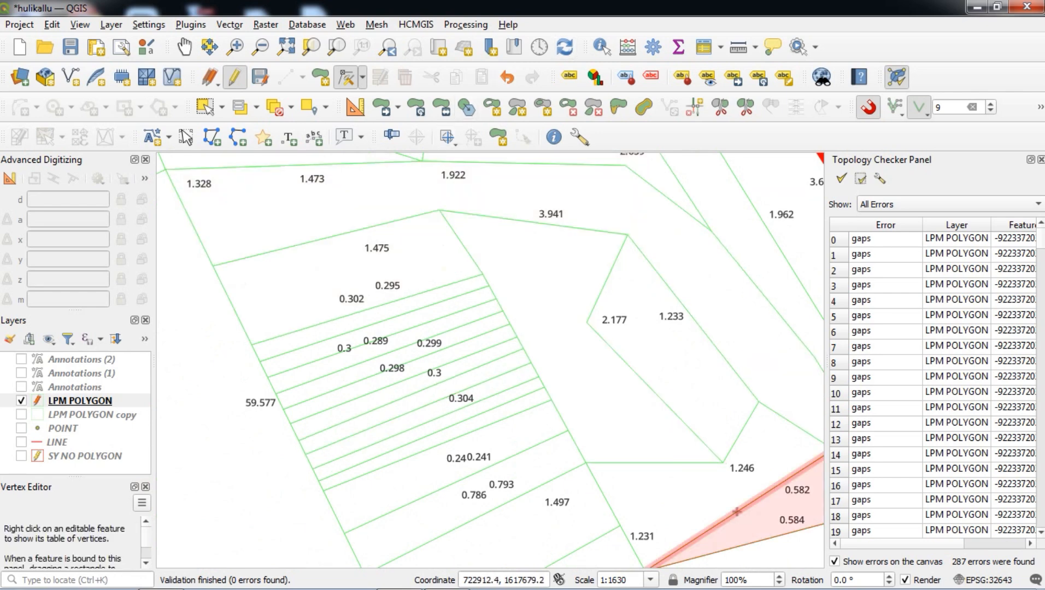
scroll(602, 328, "down", 1)
scroll(597, 269, "up", 1)
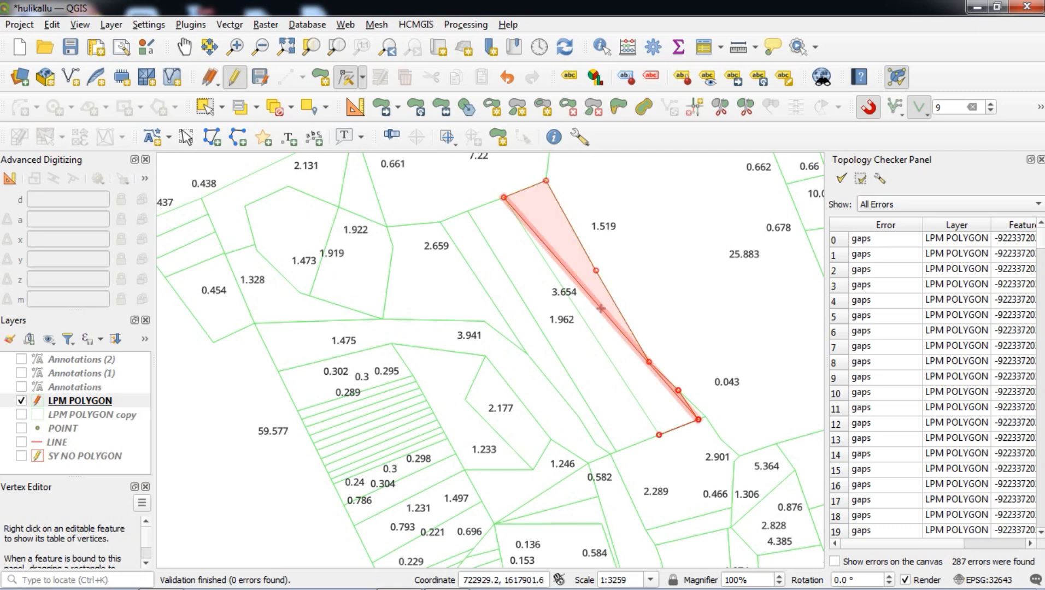
Examine the outline and vertices of the narrow self-crossing parcel 1.519 and compare them with those of neighbouring parcel 25.883.
scroll(585, 279, "up", 1)
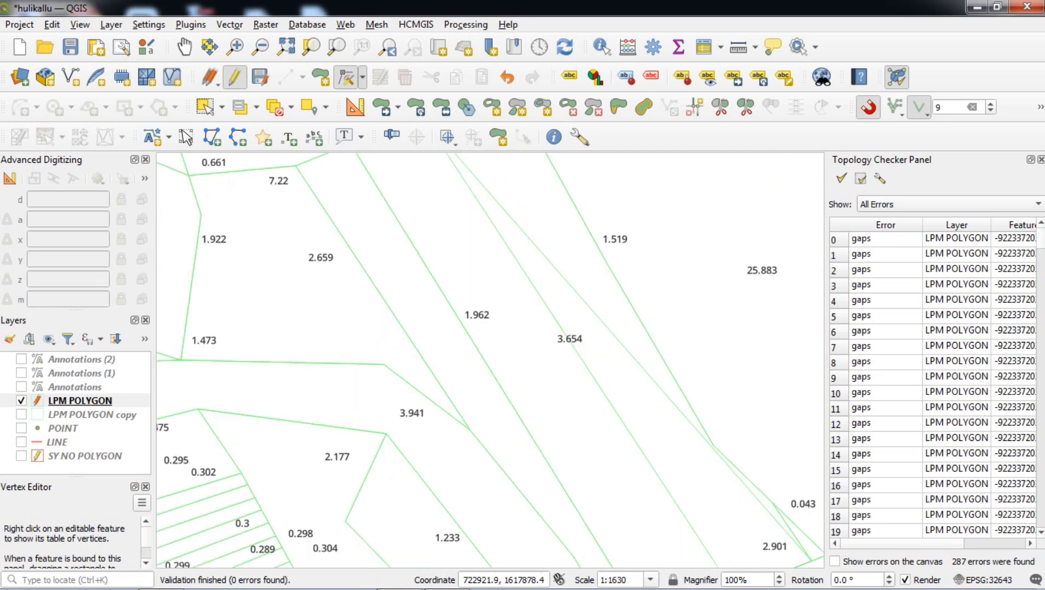
scroll(603, 326, "down", 1)
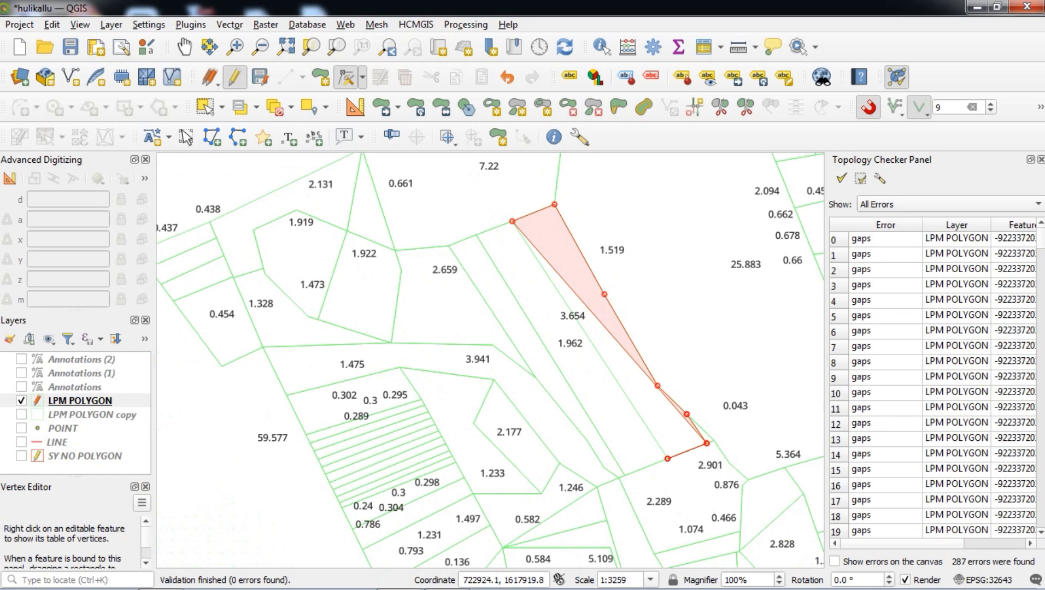
right_click(579, 261)
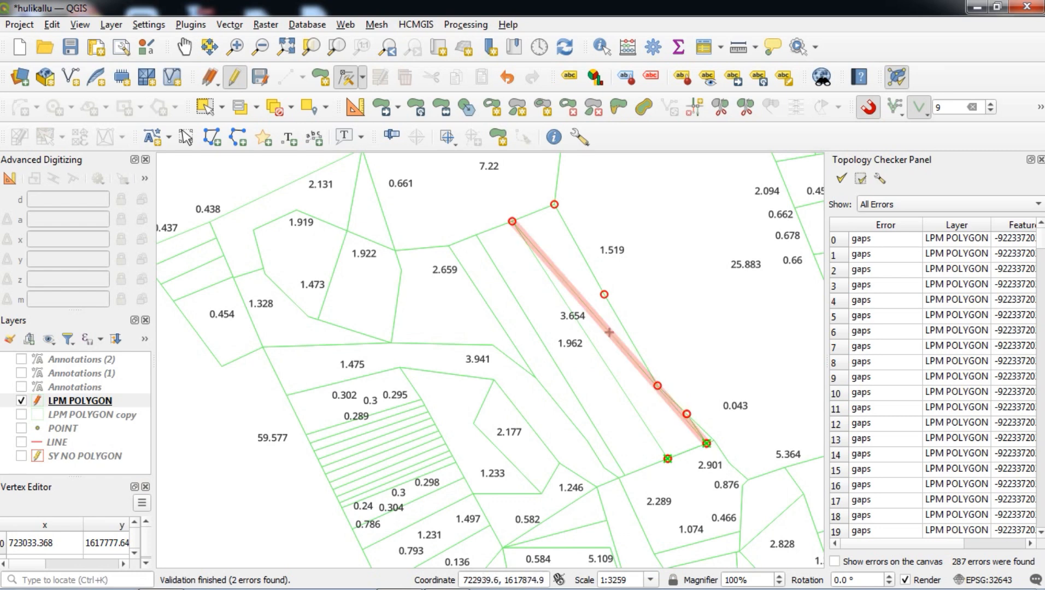
right_click(612, 317)
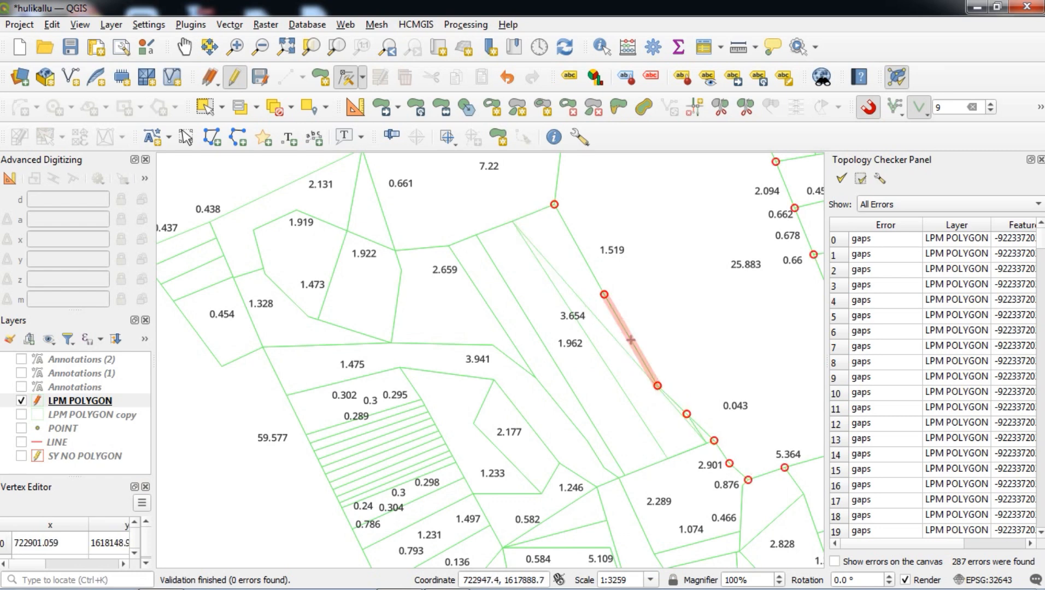
right_click(647, 327)
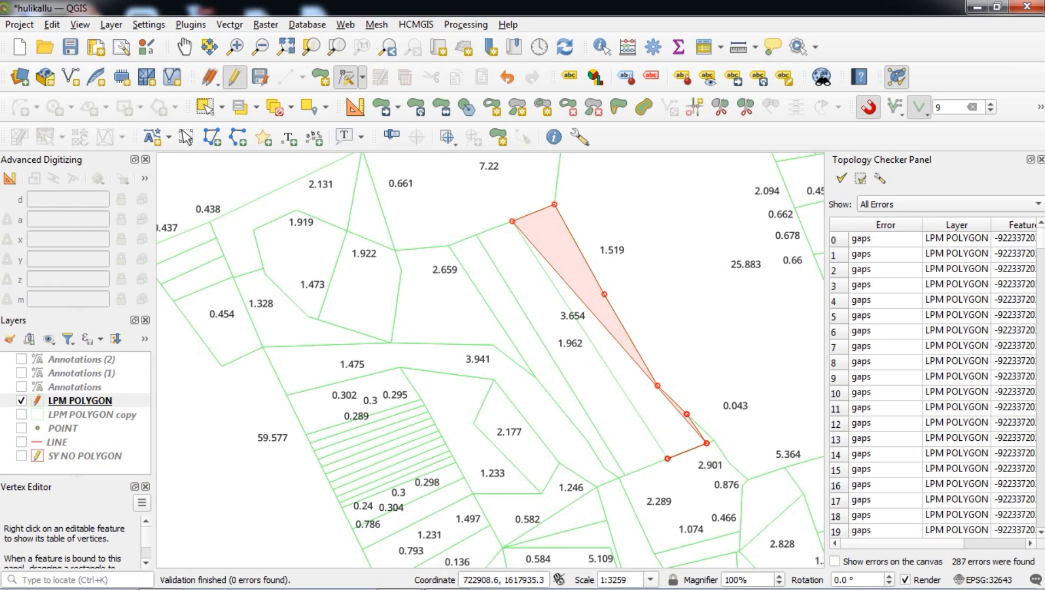
Draw a self-crossing example polygon in the empty area outside the parcels and accept it with blank attributes.
scroll(686, 372, "down", 2)
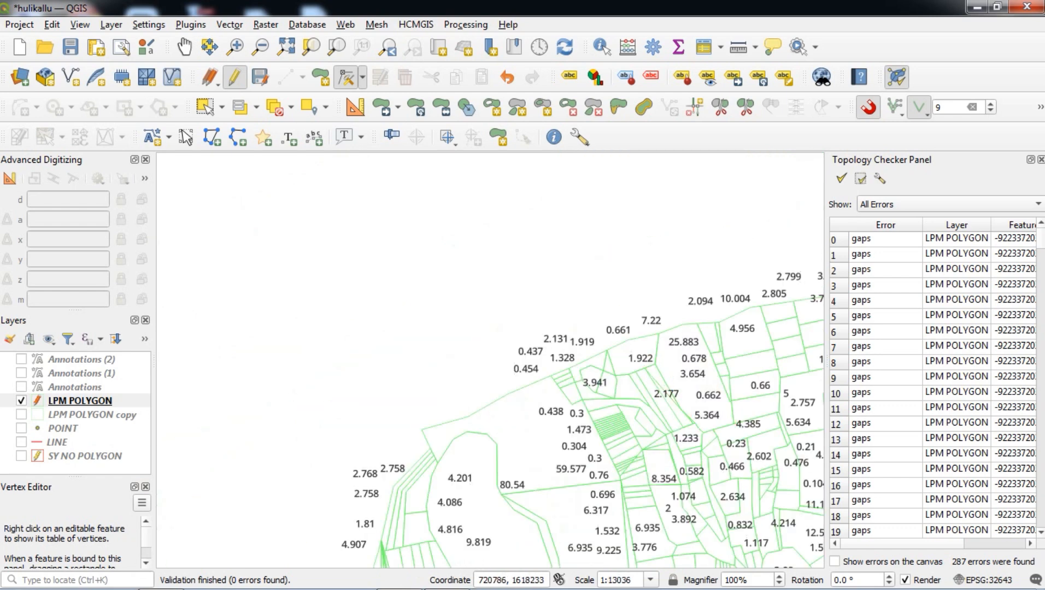
left_click(321, 77)
left_click(619, 411)
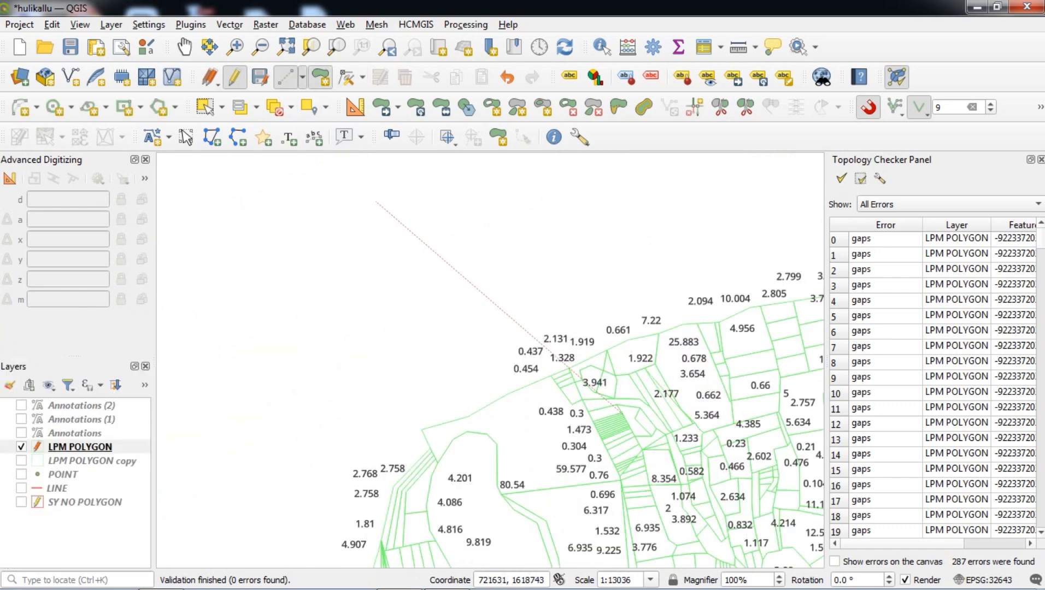
key("Escape")
left_click(378, 177)
left_click(428, 172)
left_click(453, 253)
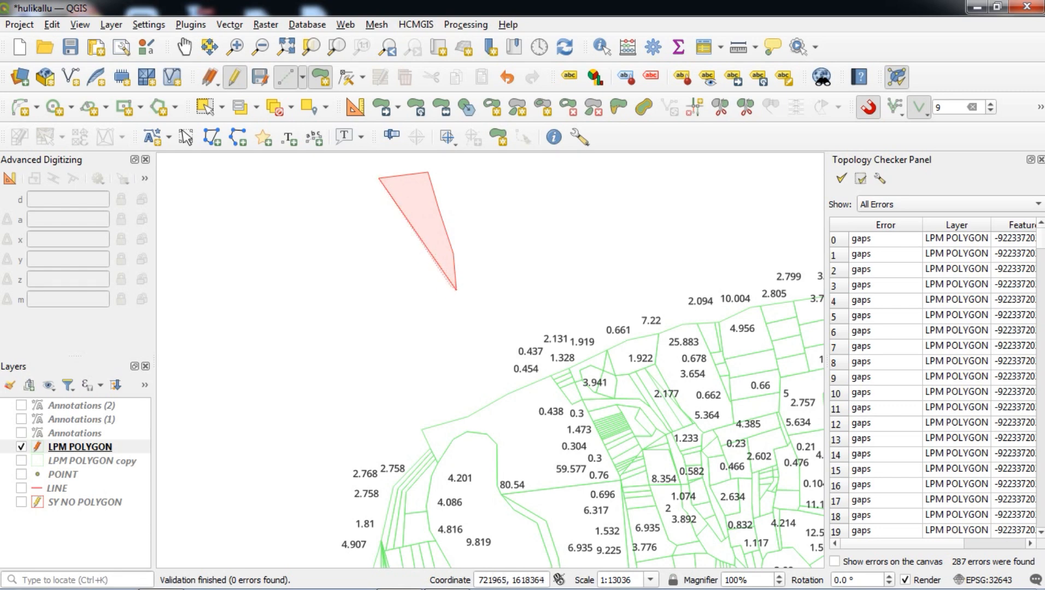
left_click(417, 302)
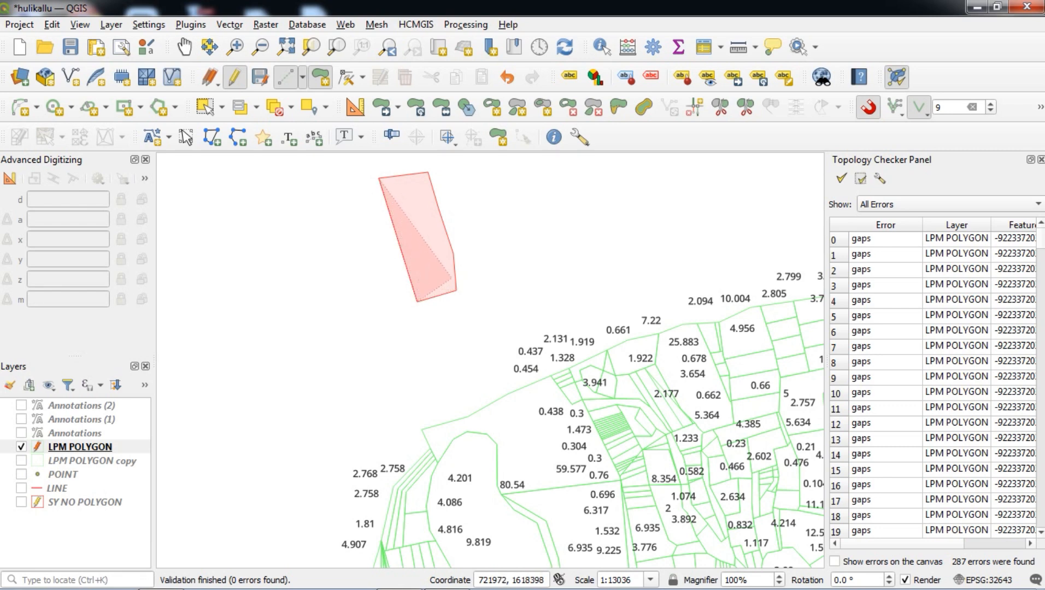
left_click(452, 279)
right_click(452, 279)
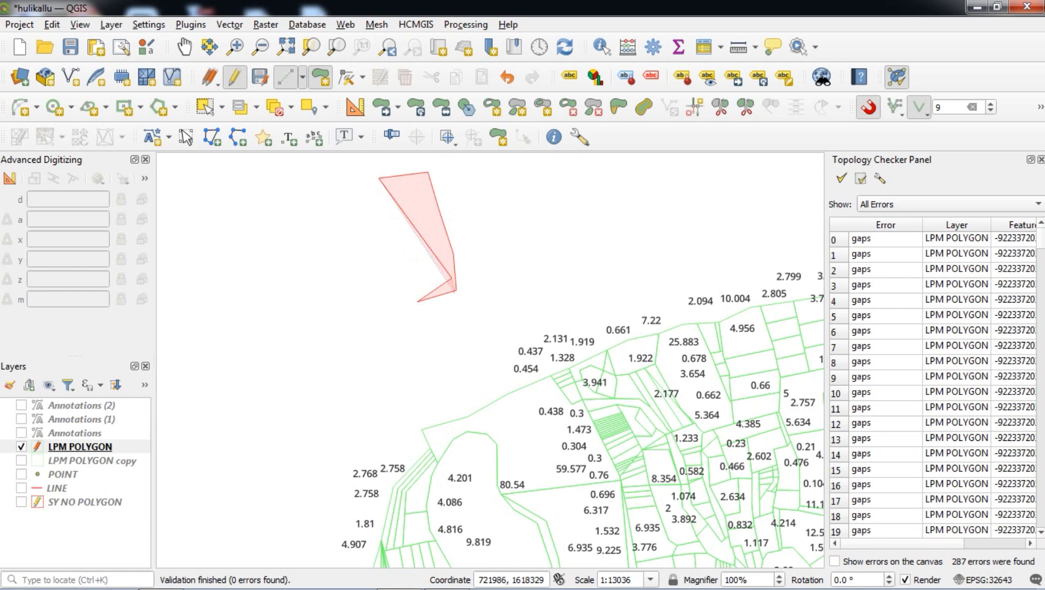
right_click(454, 290)
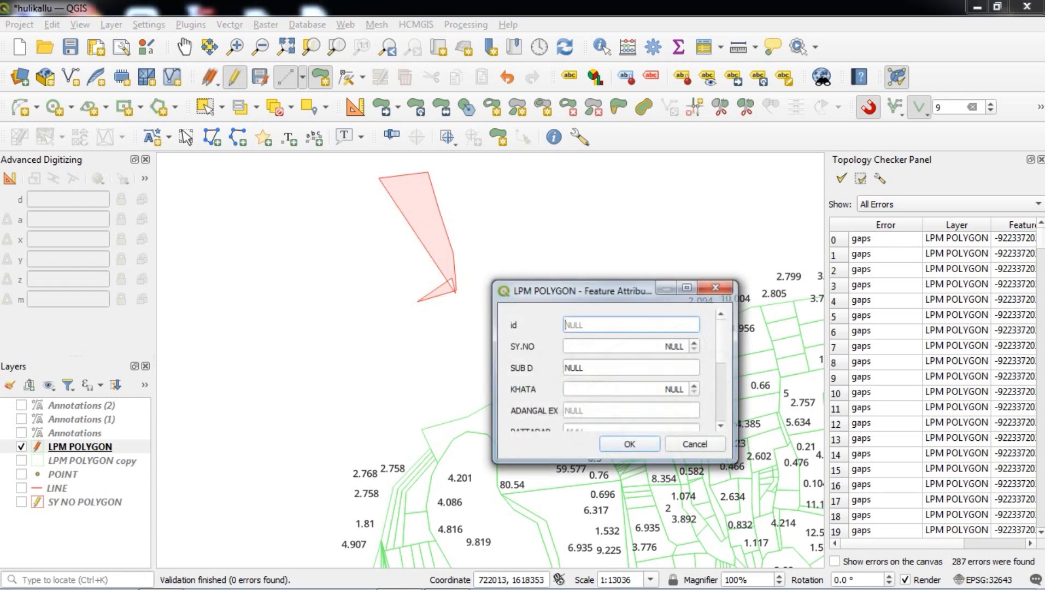
key("Return")
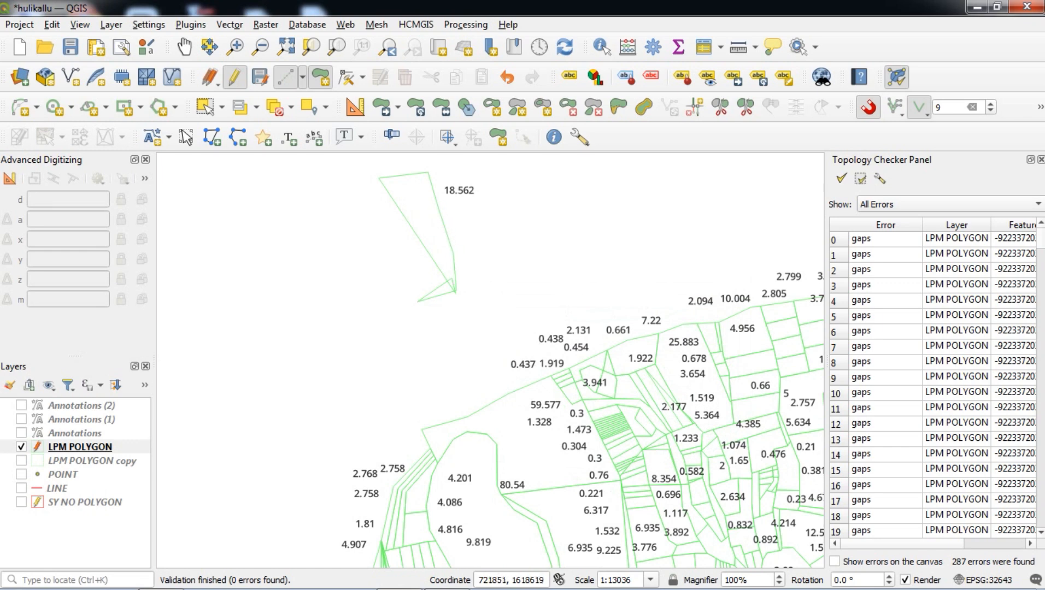
Validate the whole layer, compare the errors at the example polygon and parcel 1.519, and hide the error highlights.
scroll(438, 213, "down", 1)
left_click(842, 179)
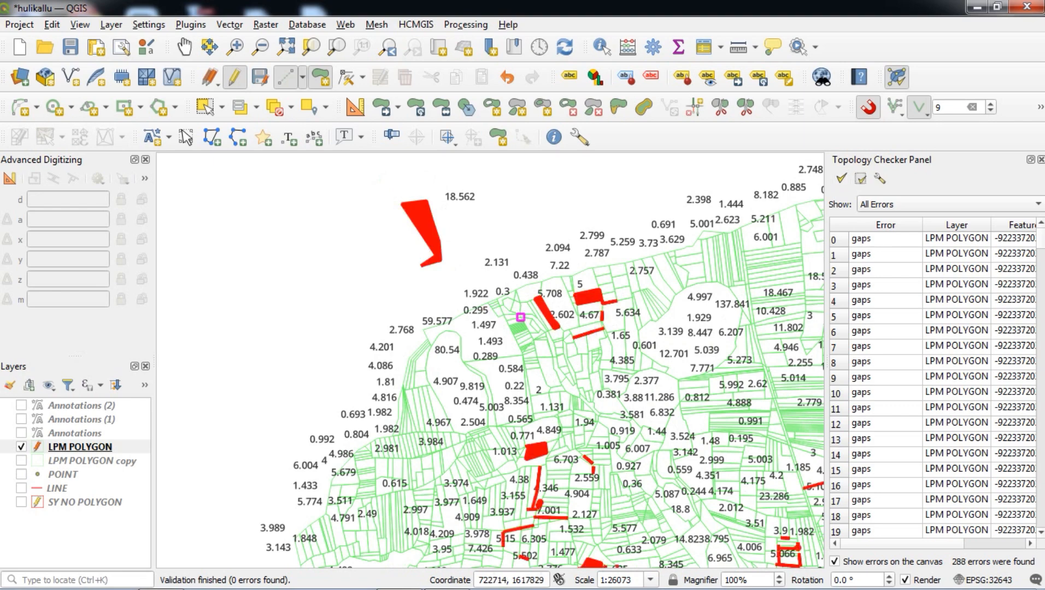
scroll(438, 233, "up", 1)
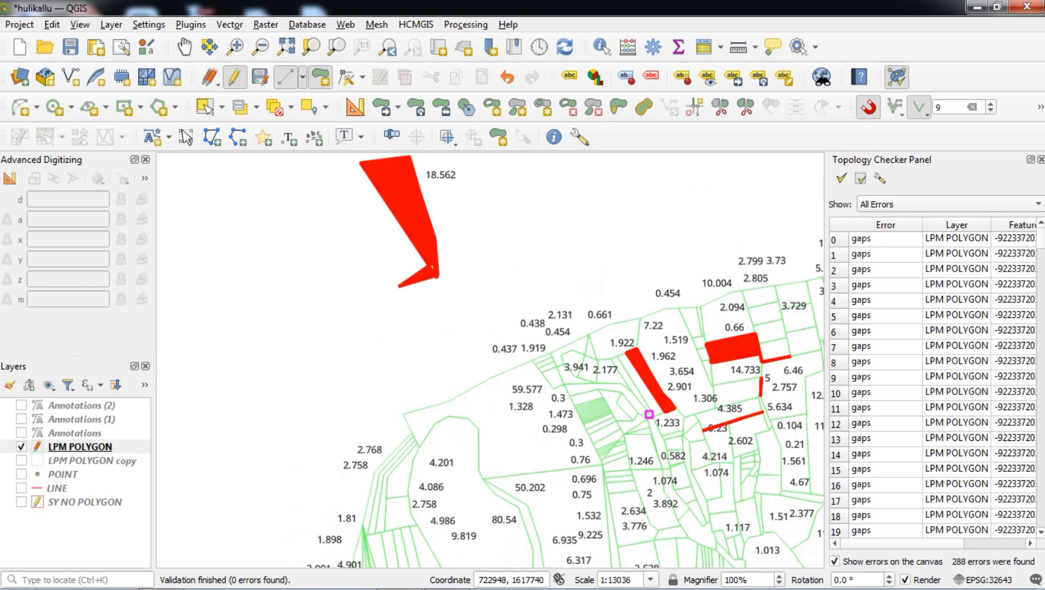
scroll(662, 409, "up", 1)
left_click(834, 562)
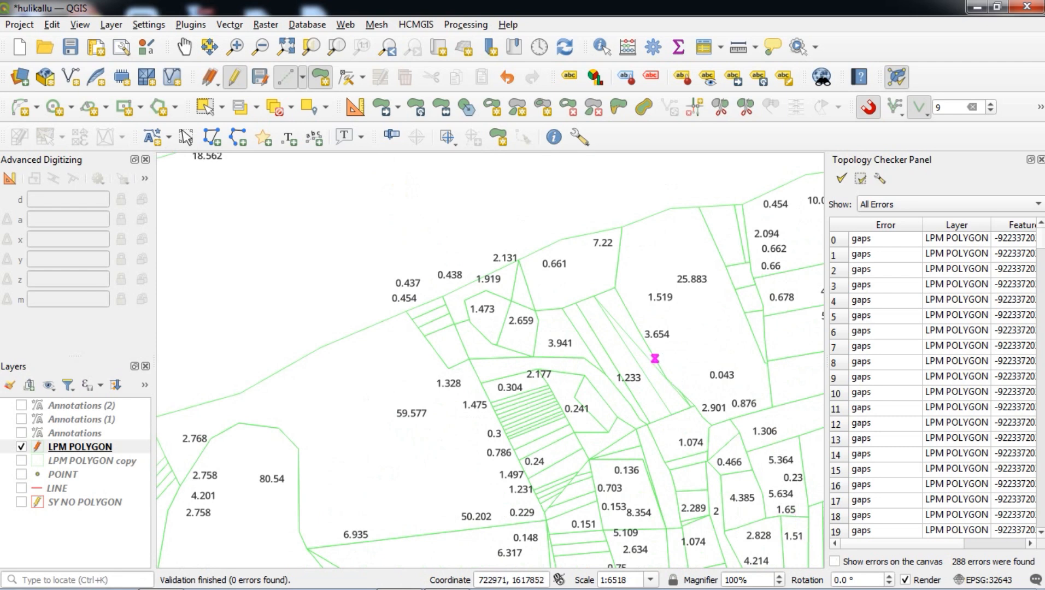
Activate the Vertex Tool on the LPM POLYGON layer, bind it to parcel 1.519 and examine its self-crossing boundary.
scroll(656, 355, "up", 1)
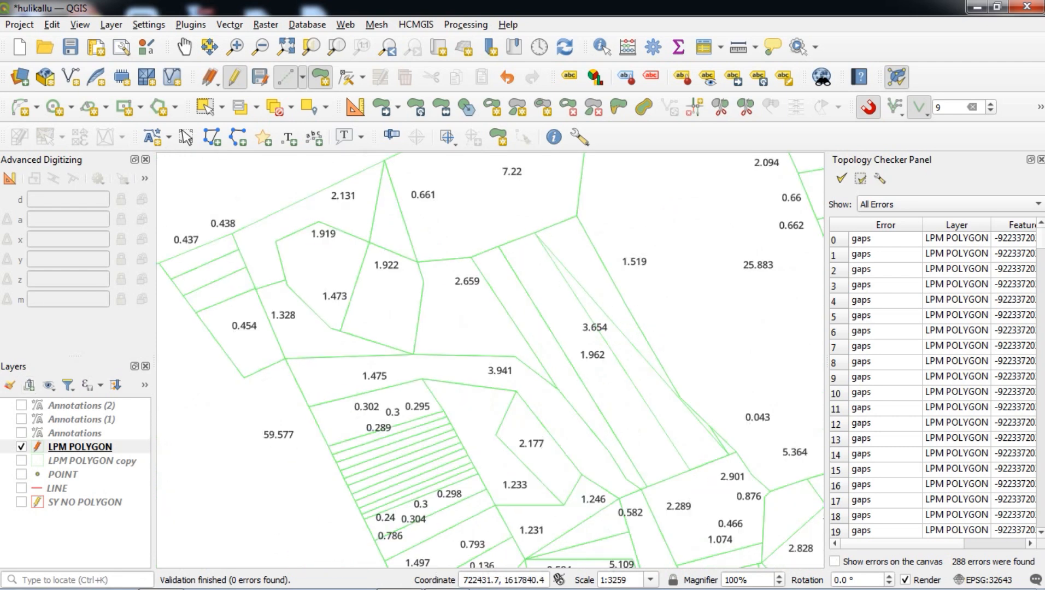
left_click(80, 446)
left_click(346, 77)
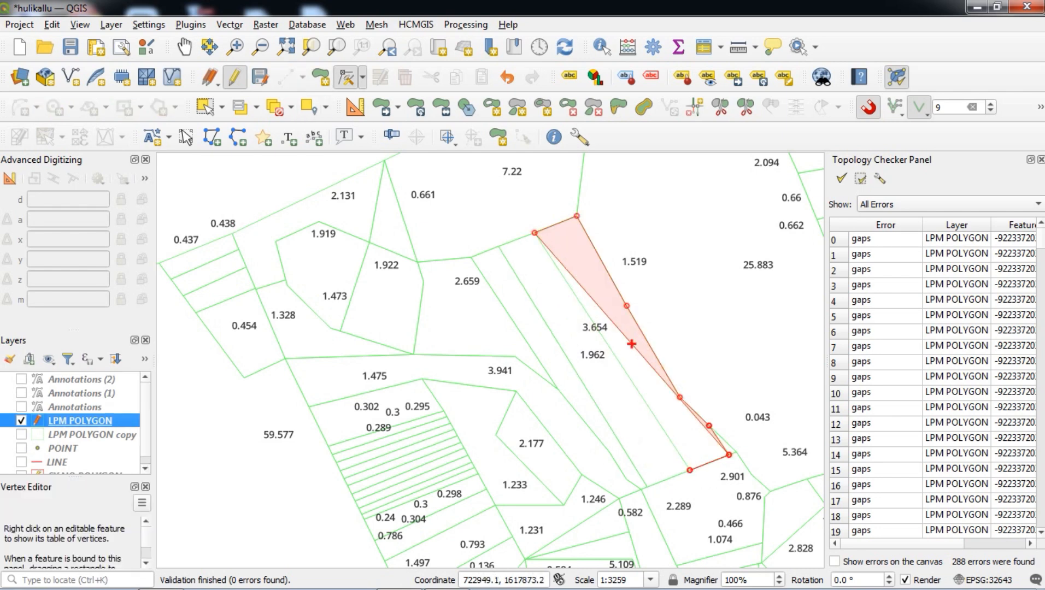
scroll(631, 344, "up", 1)
right_click(631, 343)
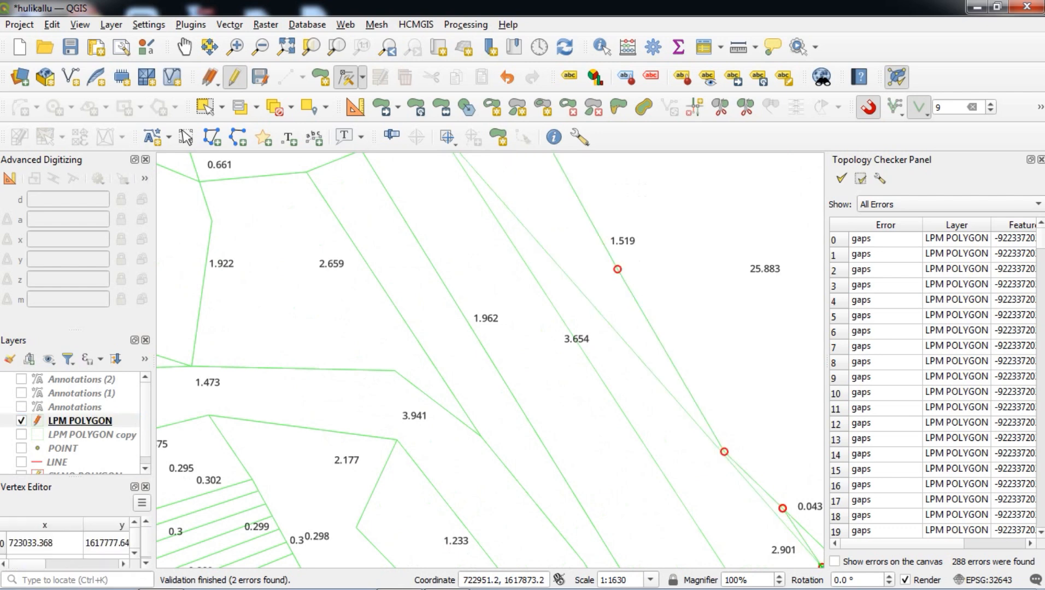
scroll(619, 314, "down", 1)
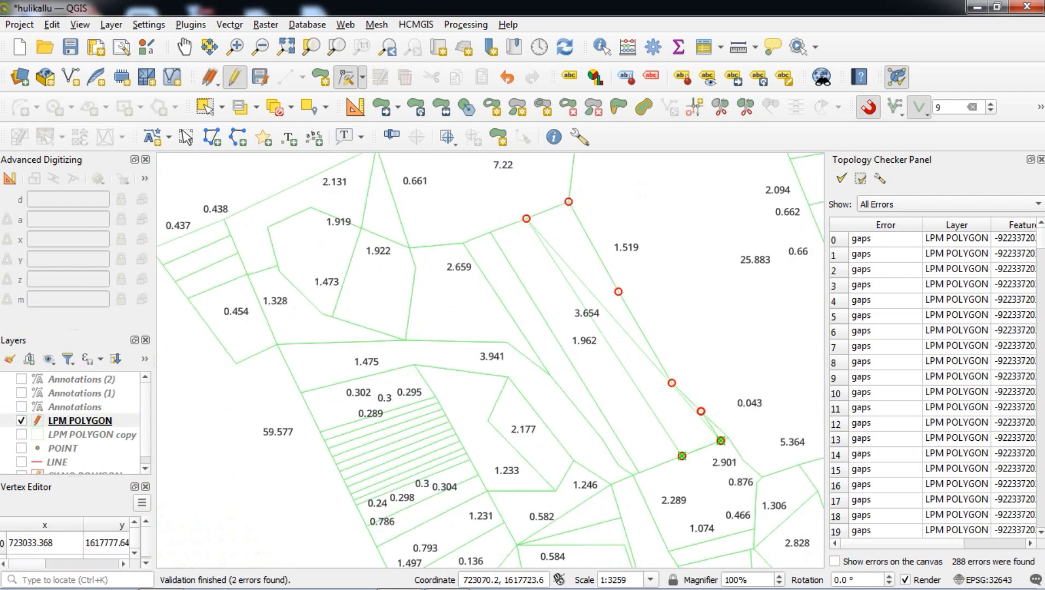
scroll(721, 441, "up", 1)
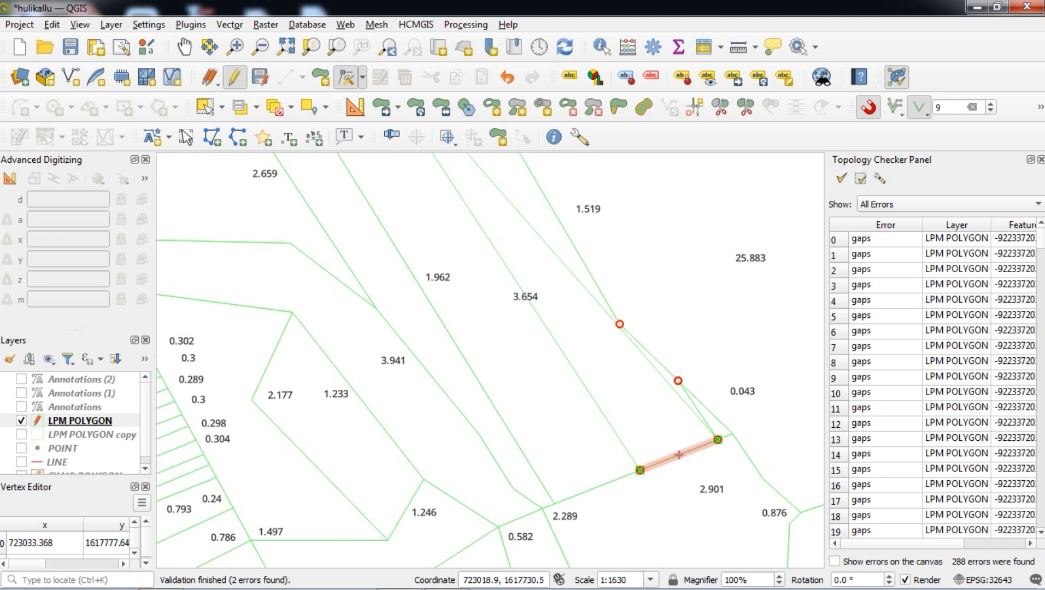
Delete the surplus vertices at the two southern corners of parcel 1.519 to remove its self-crossing.
left_click(679, 455)
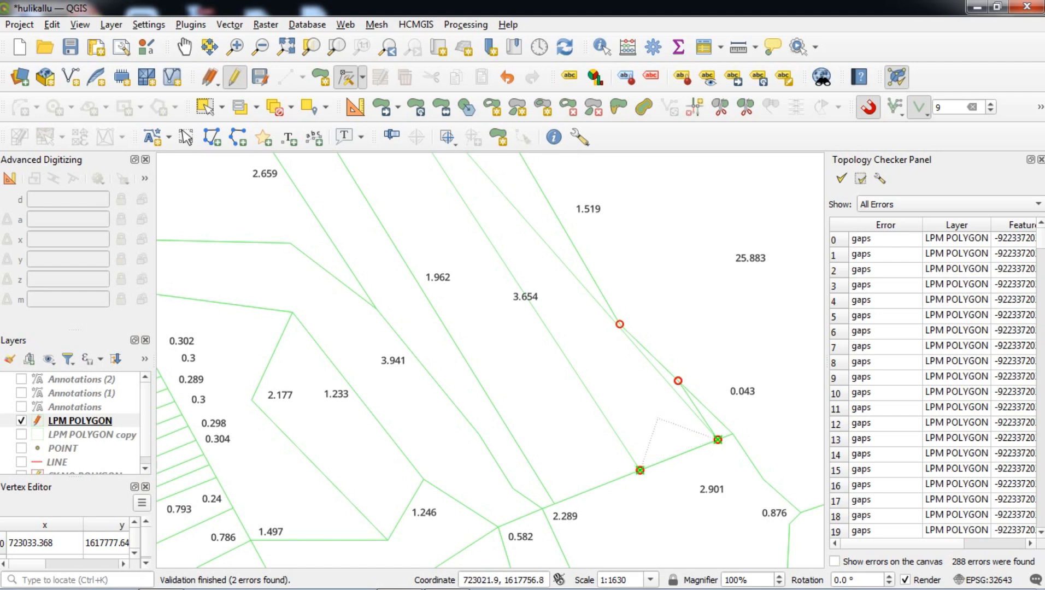
left_click(718, 439)
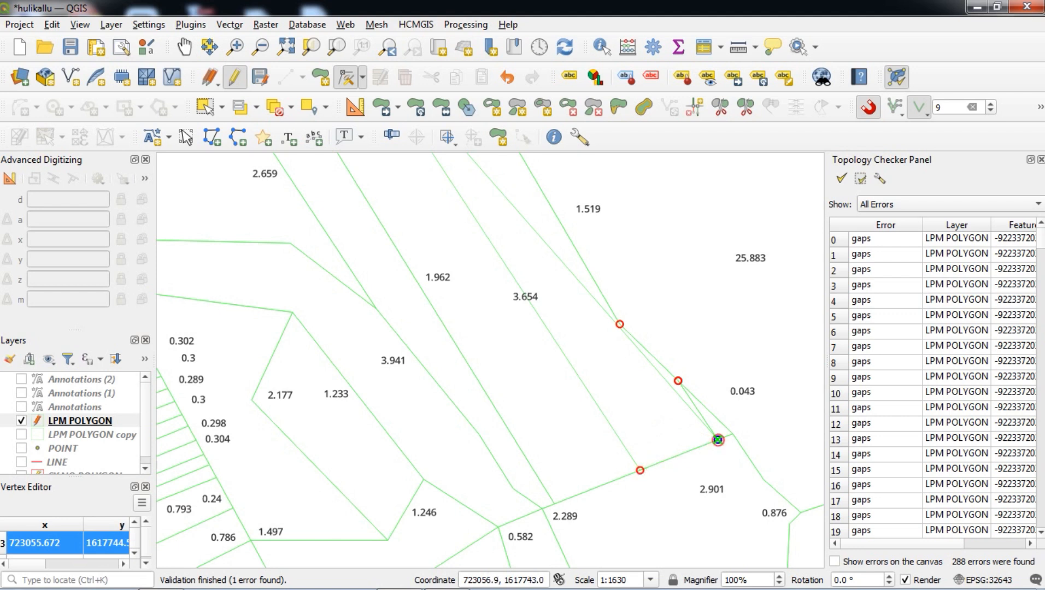
left_click(718, 440)
key("Delete")
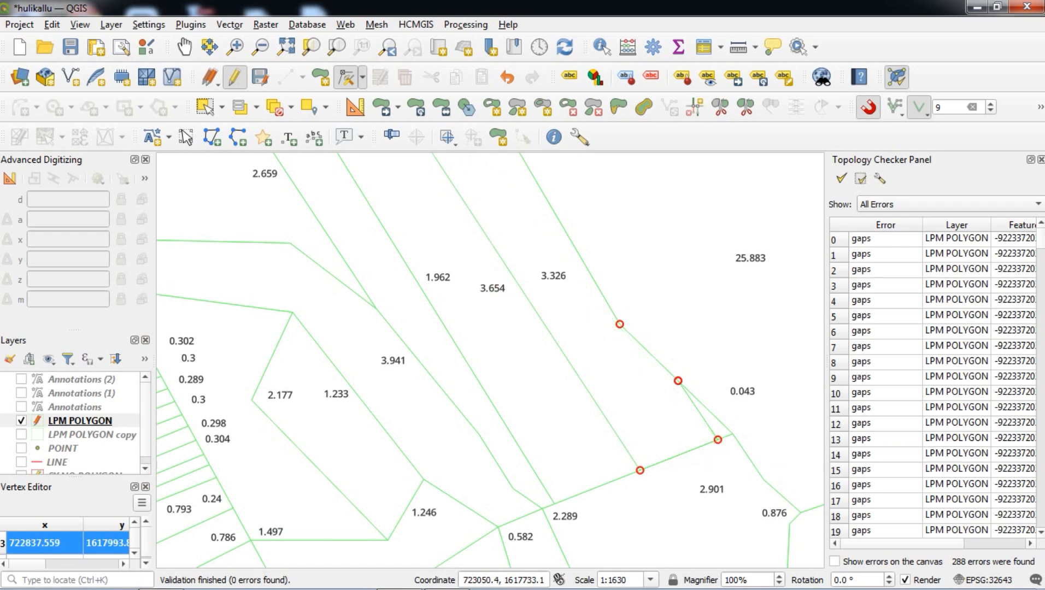
Examine the corrected parcel's outline and vertices along its full length and compare them with those of neighbouring parcel 3.654.
scroll(707, 497, "down", 1)
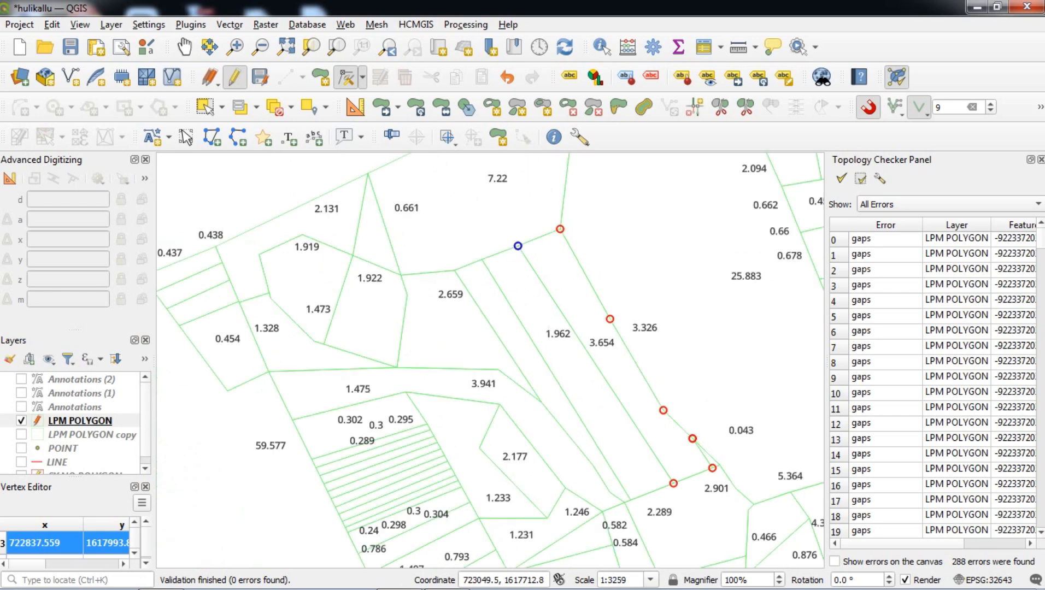
right_click(627, 388)
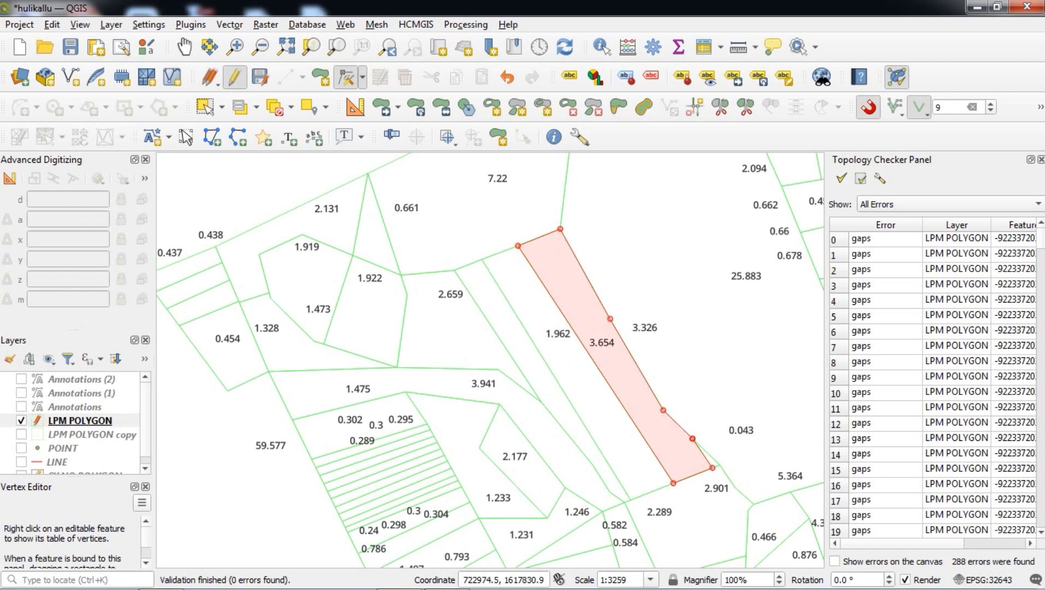
right_click(611, 424)
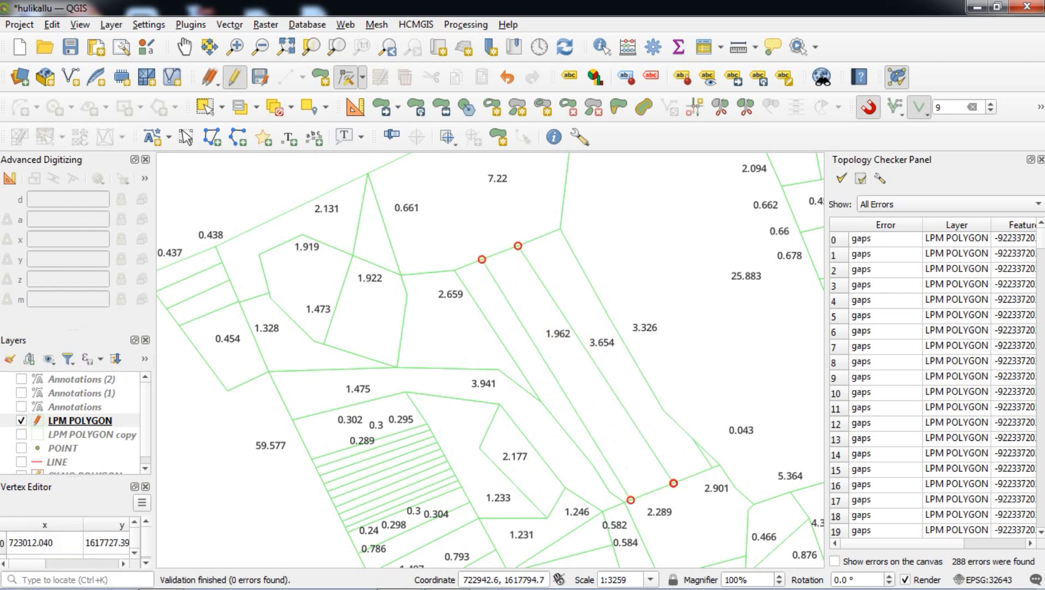
right_click(639, 400)
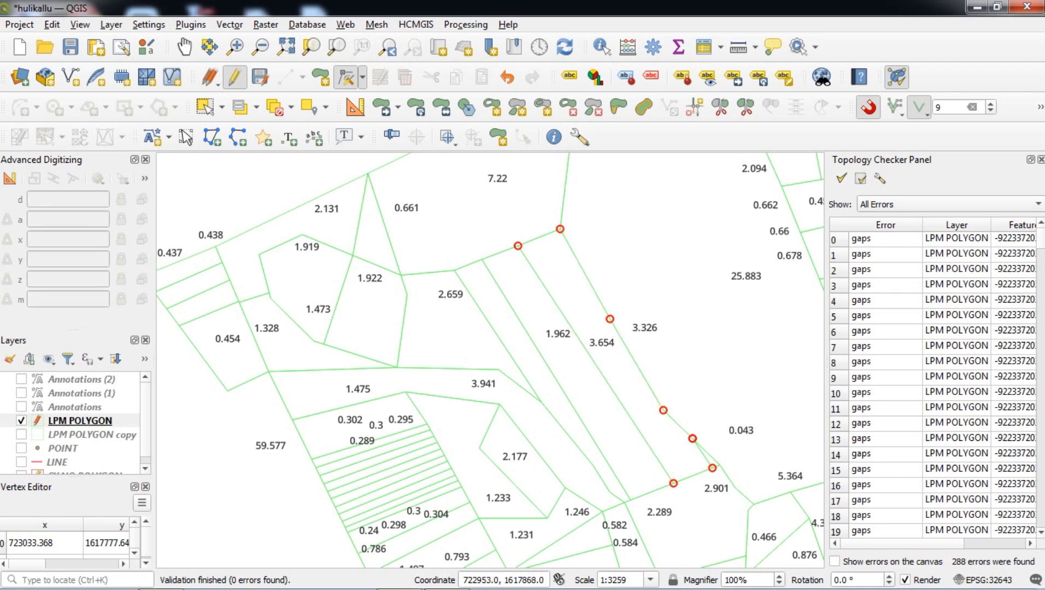
right_click(624, 362)
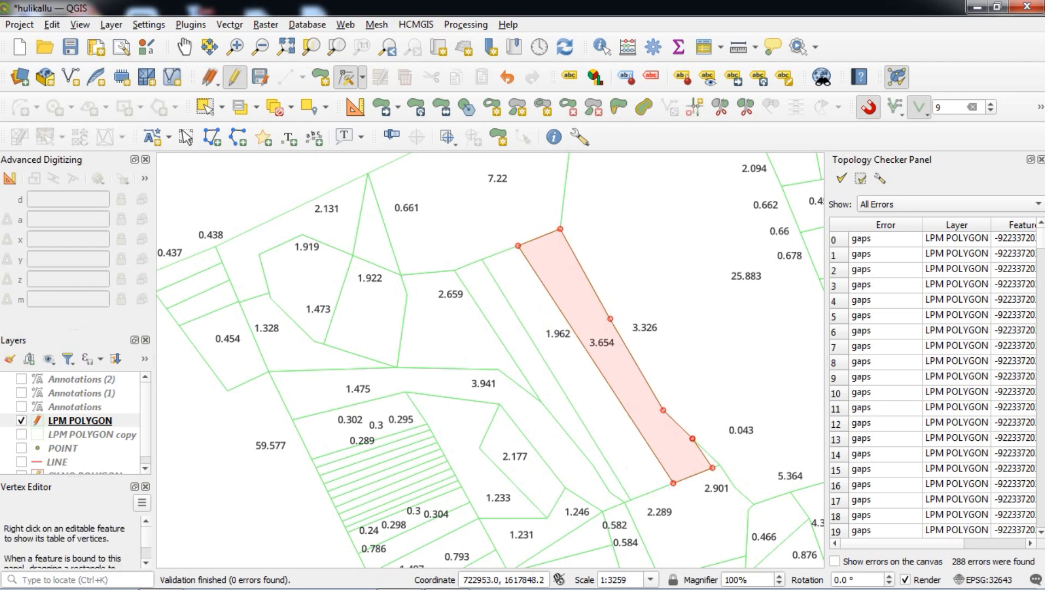
scroll(671, 429, "up", 1)
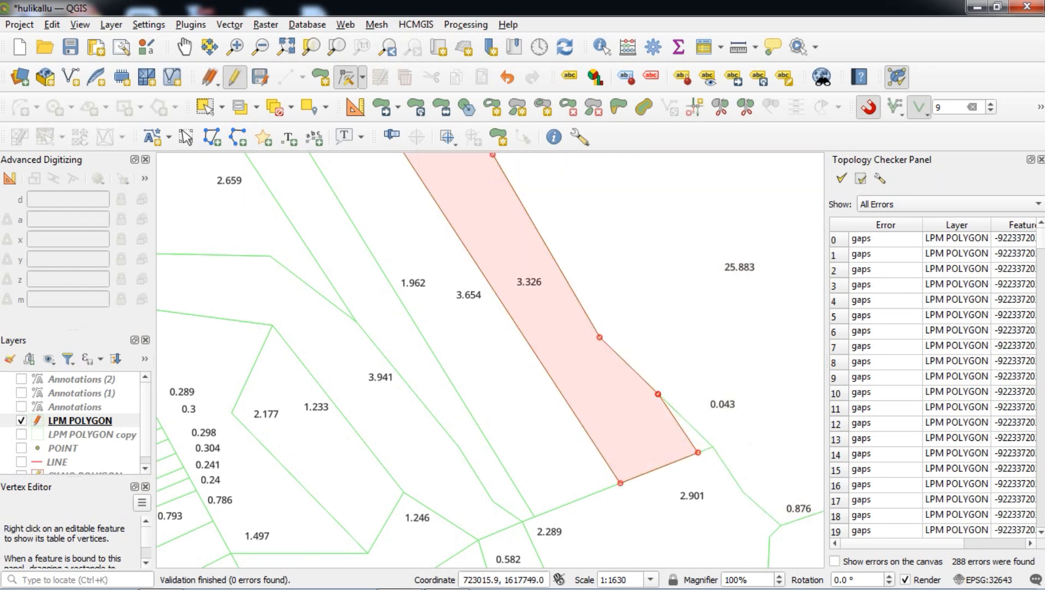
scroll(660, 388, "down", 2)
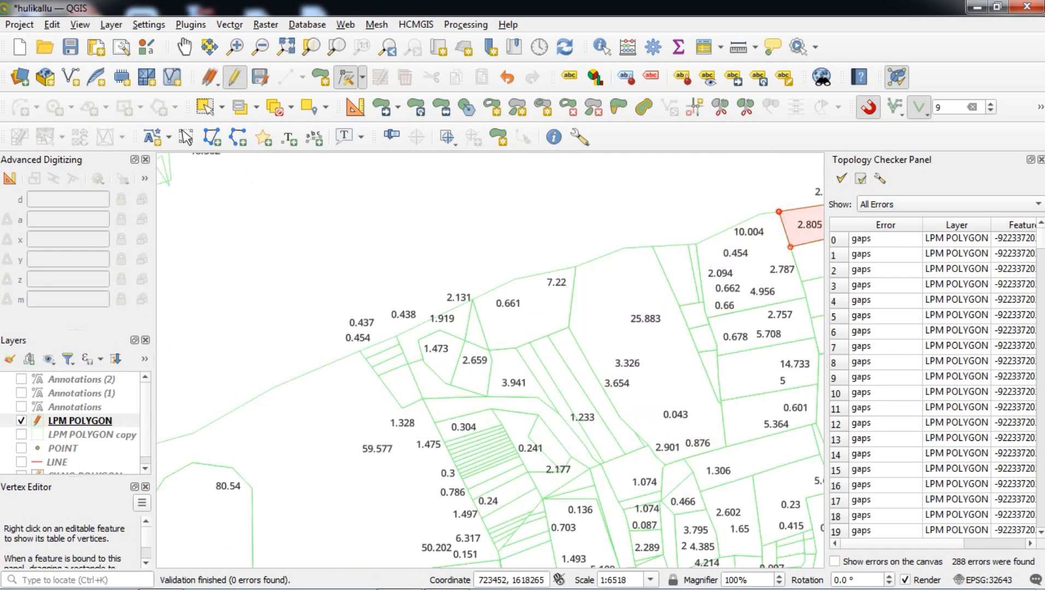
Validate the whole layer, inspect the errors around the corrected parcel and parcel 4.956, and hide the error highlights.
left_click(841, 178)
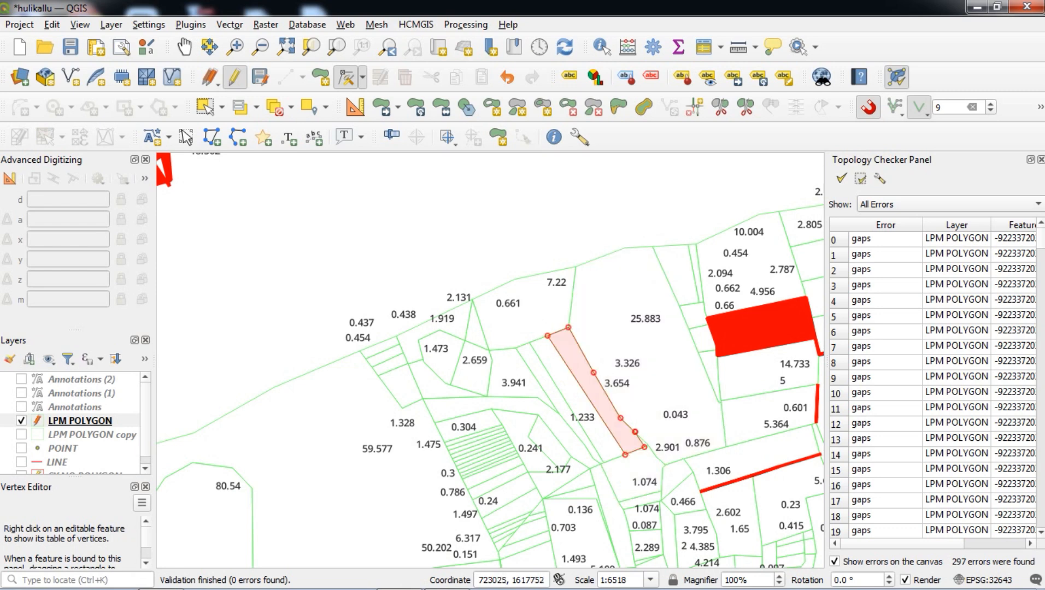
scroll(536, 350, "down", 1)
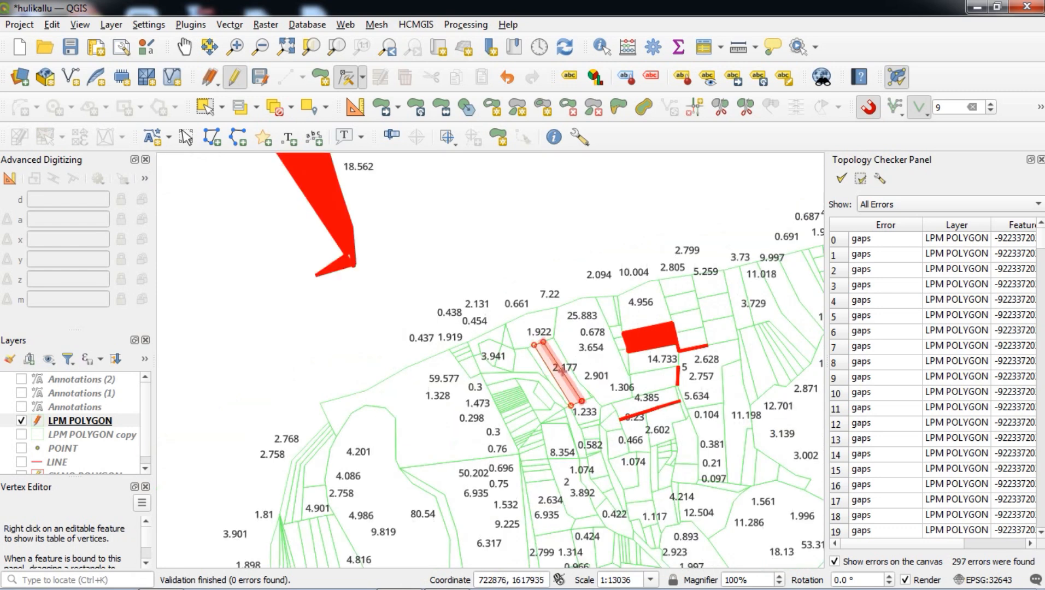
scroll(638, 296, "up", 2)
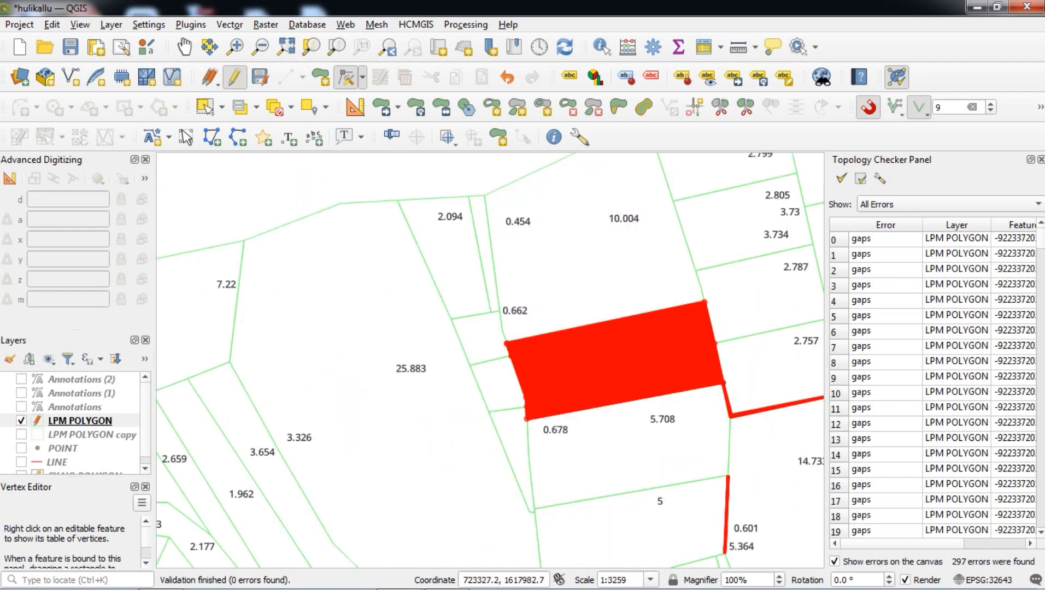
left_click(834, 561)
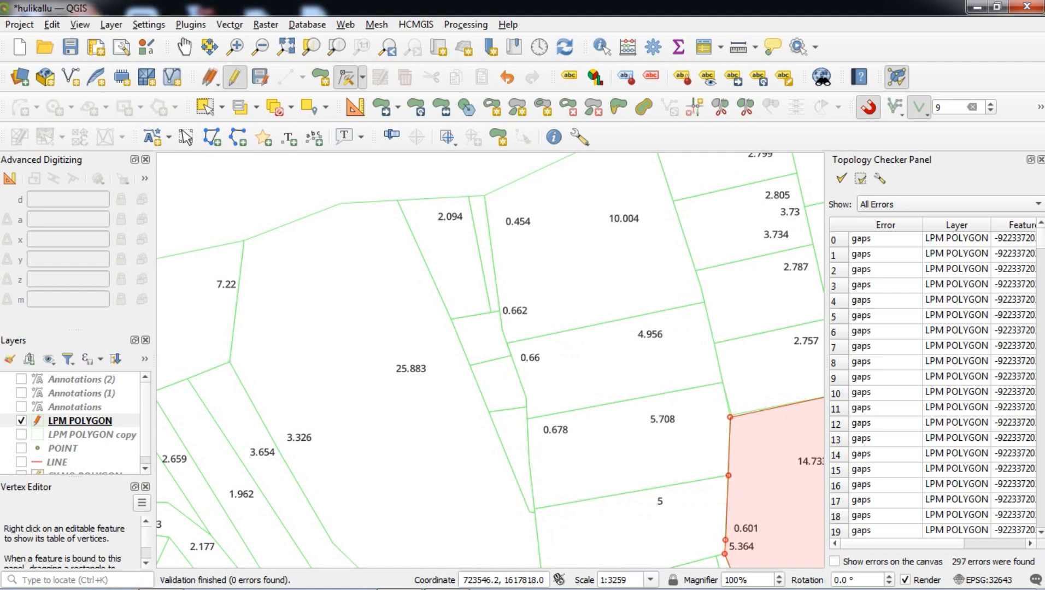
Bind the Vertex Tool to parcel 4.956 and compare its flagged western vertex with the Topology Checker's error highlight.
left_click(511, 356)
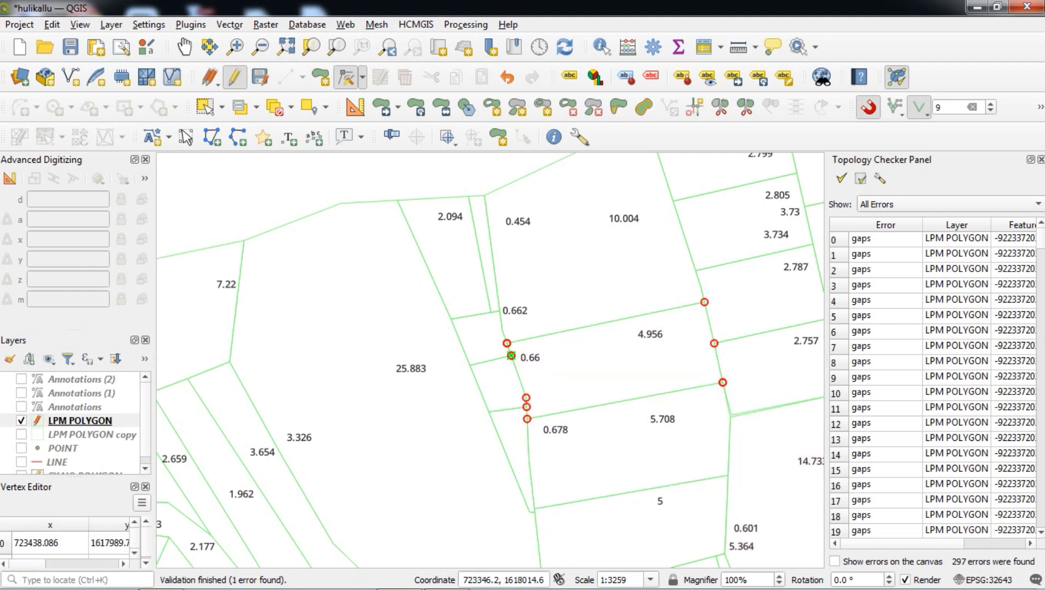
key("Escape")
left_click(511, 356)
scroll(654, 364, "up", 1)
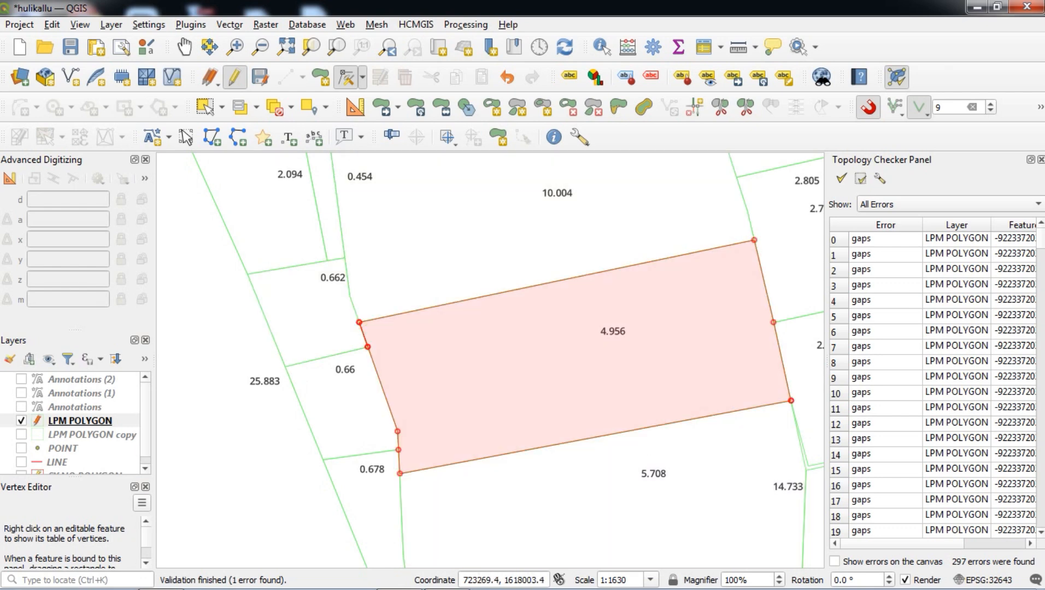
left_click(368, 347)
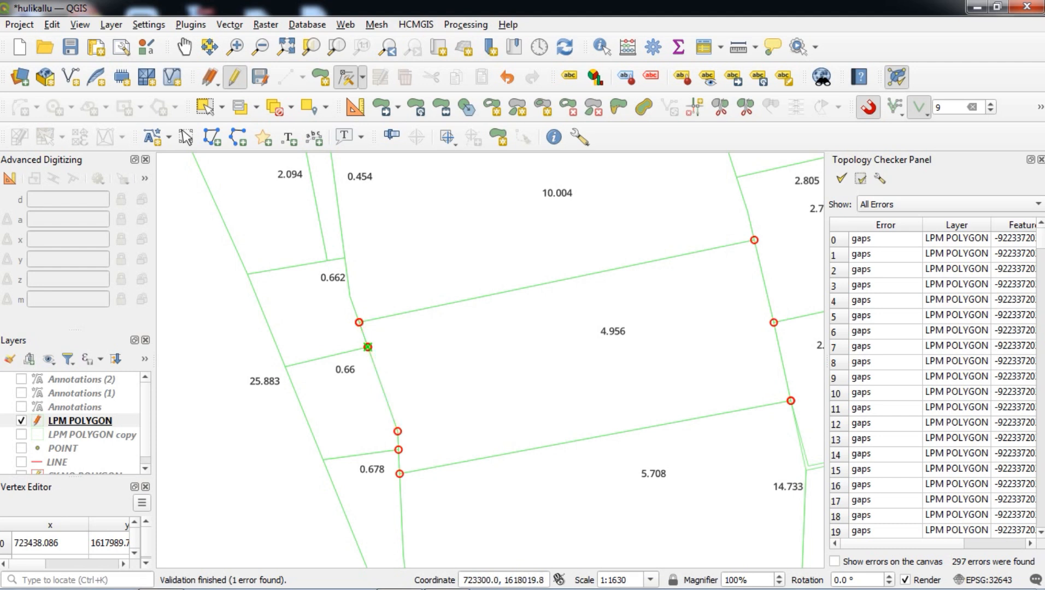
right_click(545, 347)
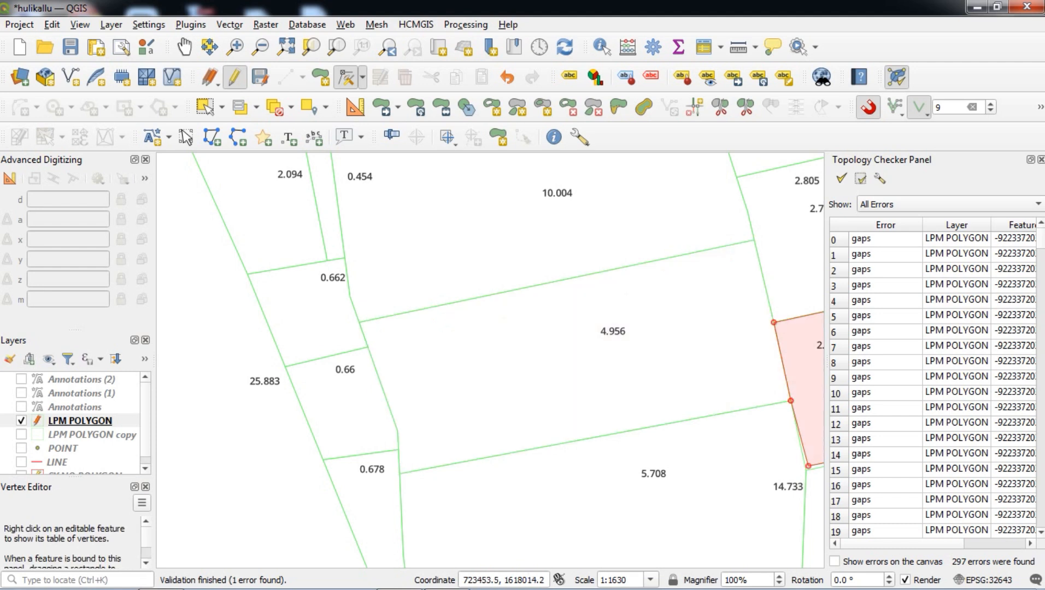
left_click(835, 561)
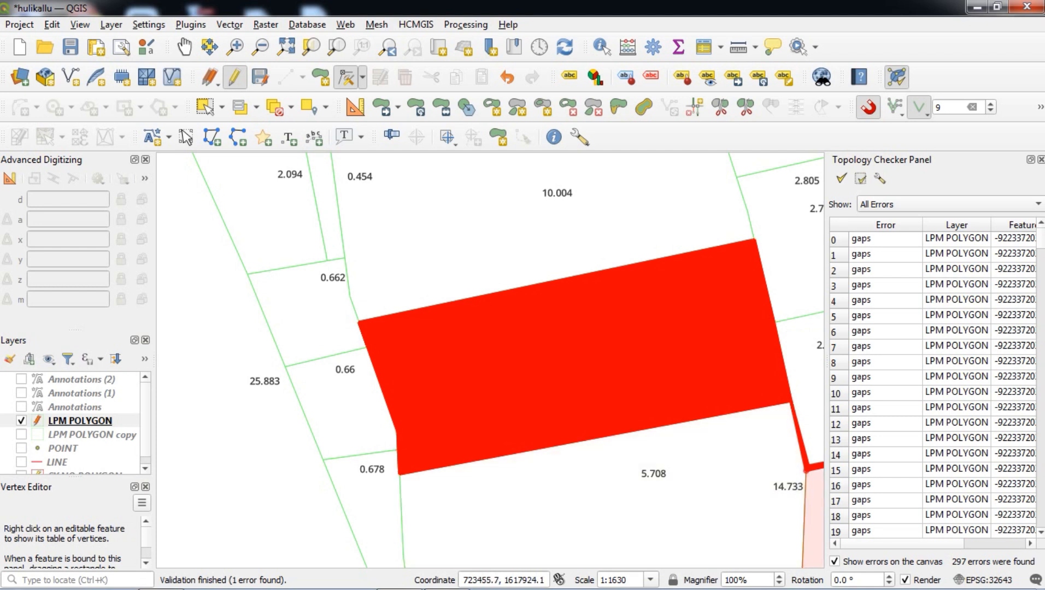
left_click(835, 562)
Delete the duplicate vertex on parcel 4.956's western boundary where the northern edge of parcel 0.66 meets it.
right_click(368, 347)
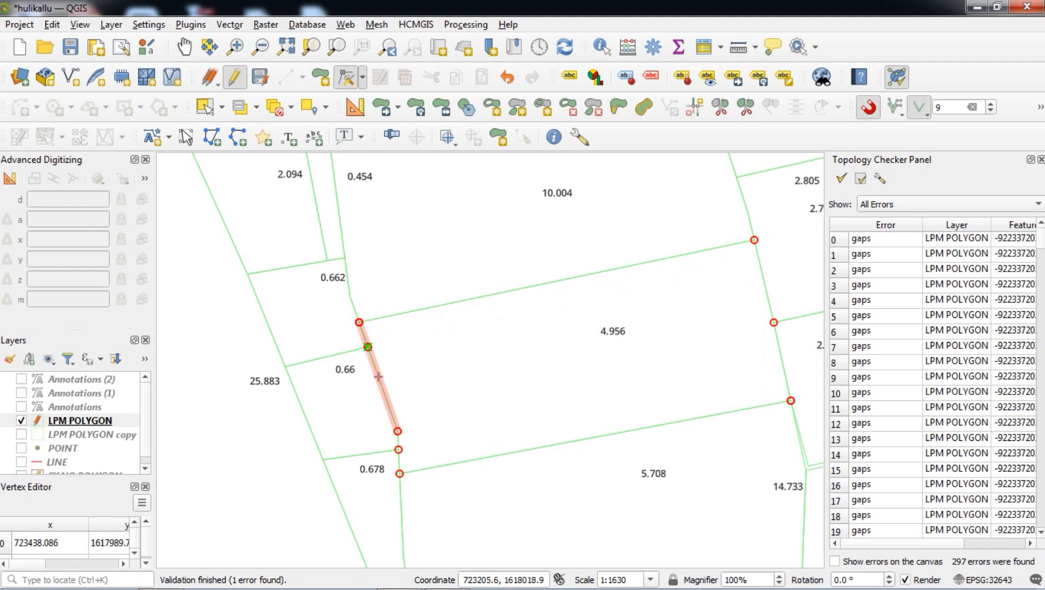
left_click(368, 347)
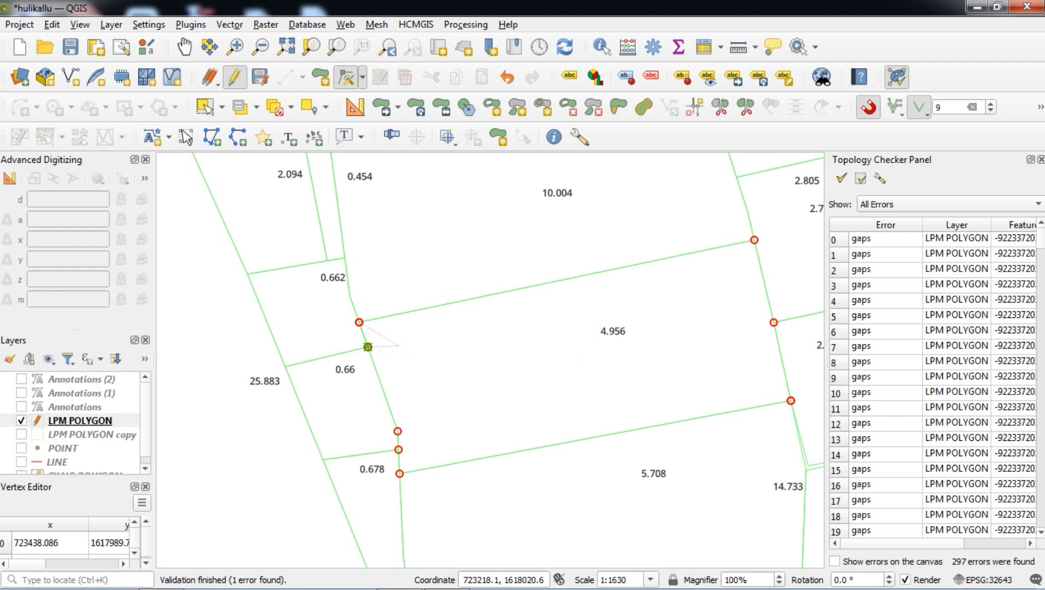
key("Delete")
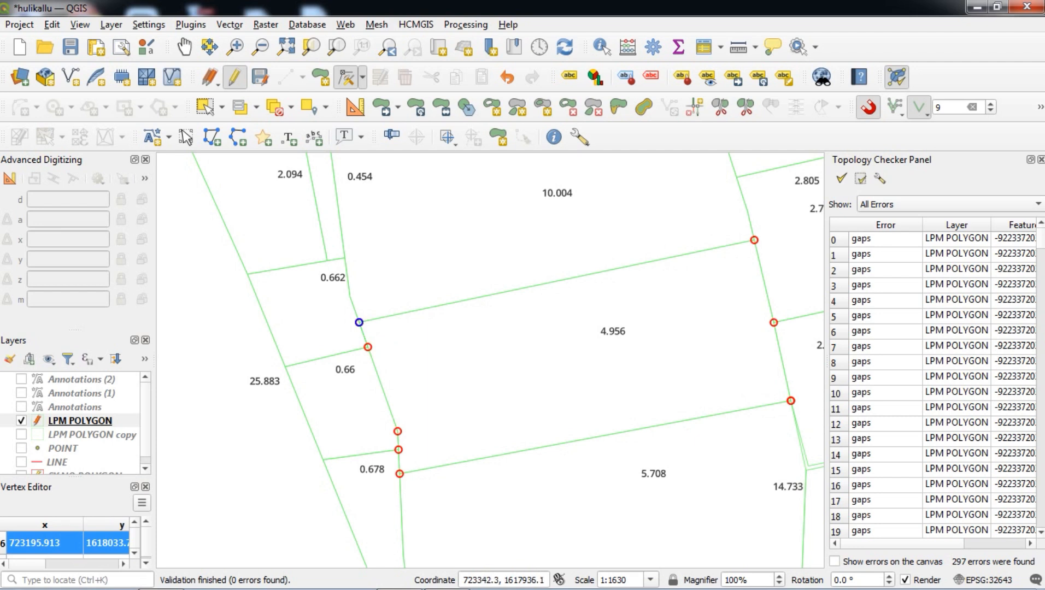
Validate the whole layer again to recheck parcel 4.956, and hide the error highlights.
right_click(620, 488)
right_click(620, 488)
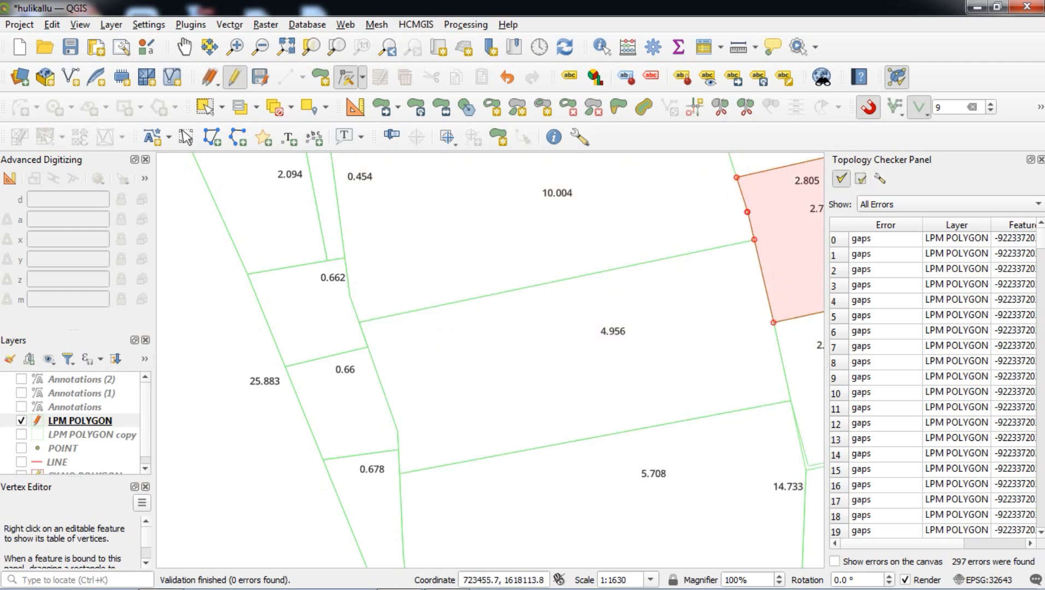
left_click(841, 179)
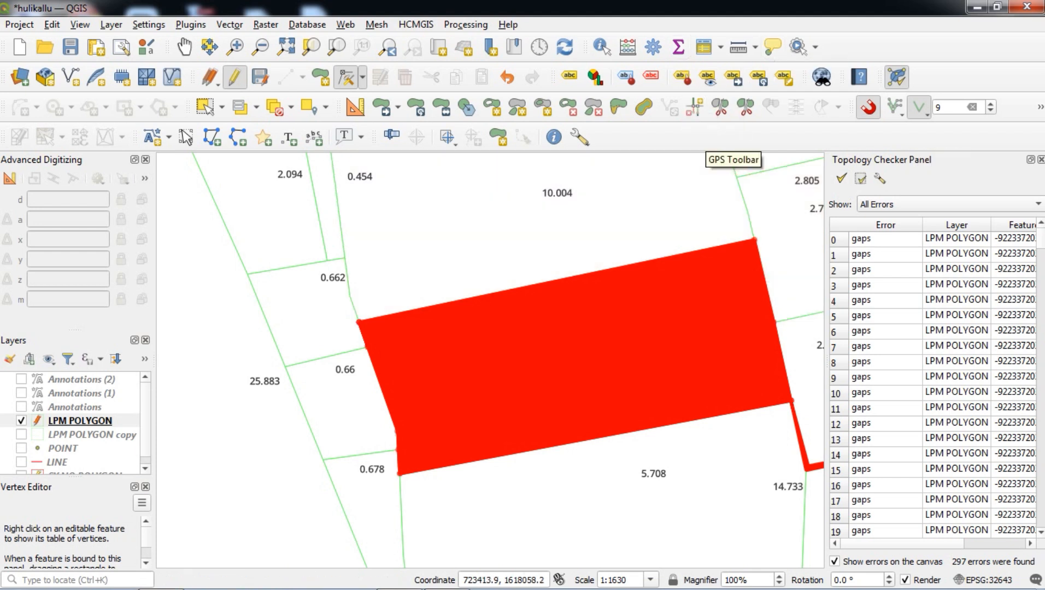
left_click(835, 561)
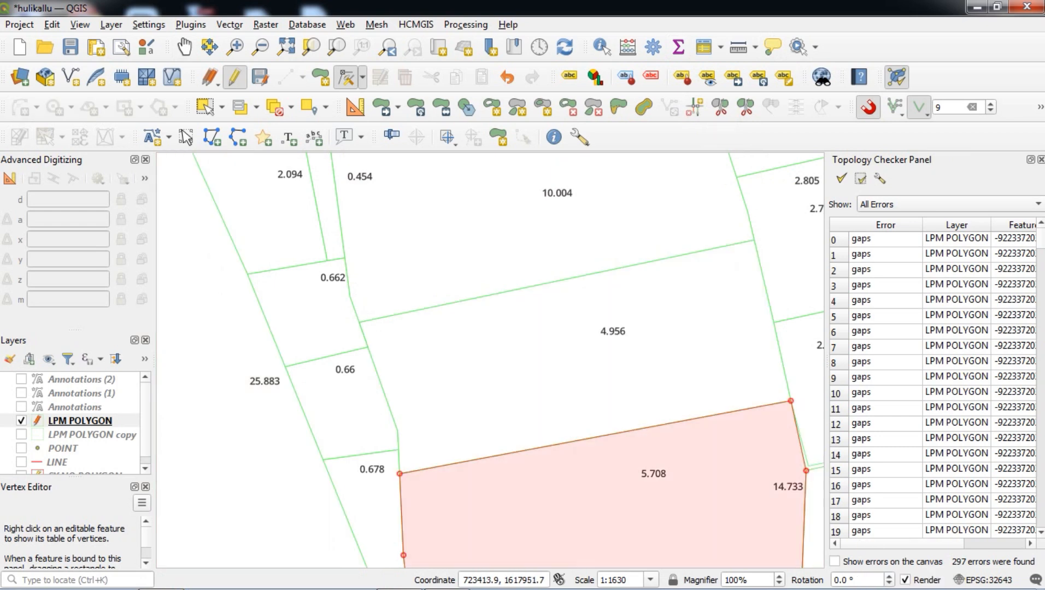
Examine parcel 4.956's boundary vertices and compare them with those of neighbouring parcels 5.708 and 10.004.
right_click(592, 349)
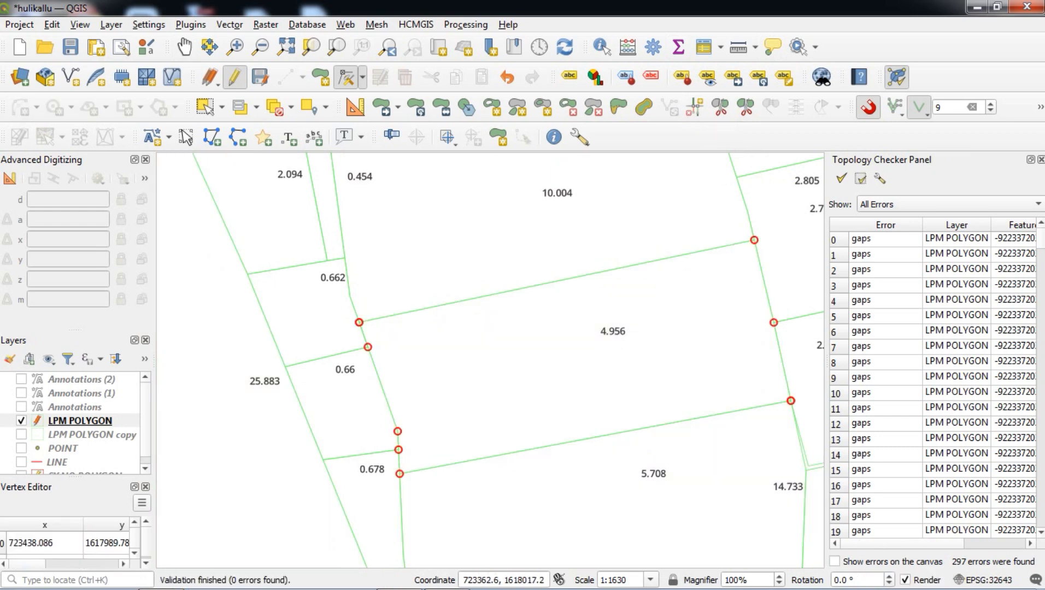
scroll(484, 348, "down", 1)
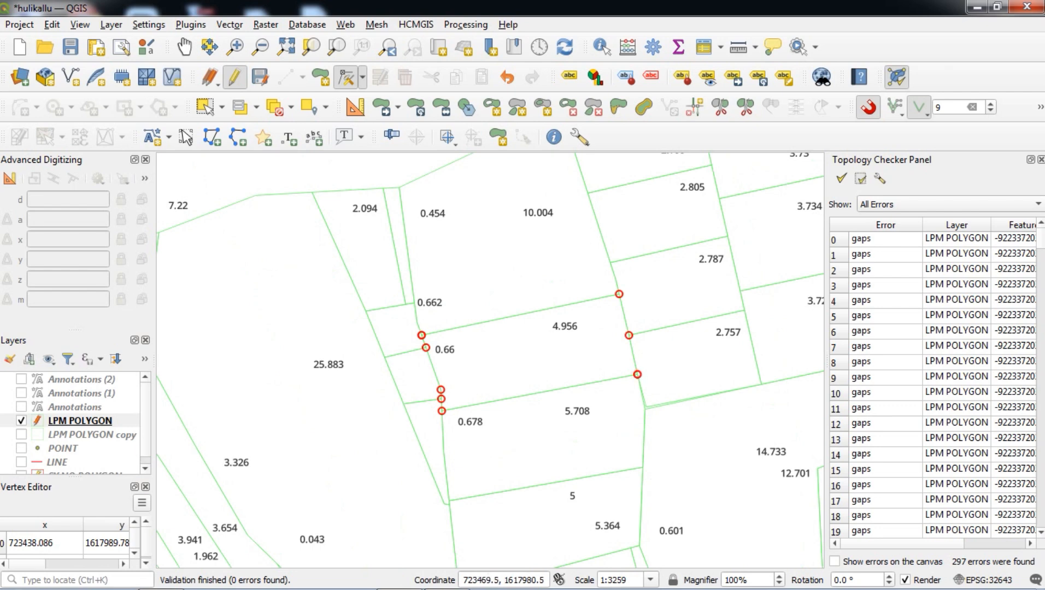
scroll(669, 388, "up", 1)
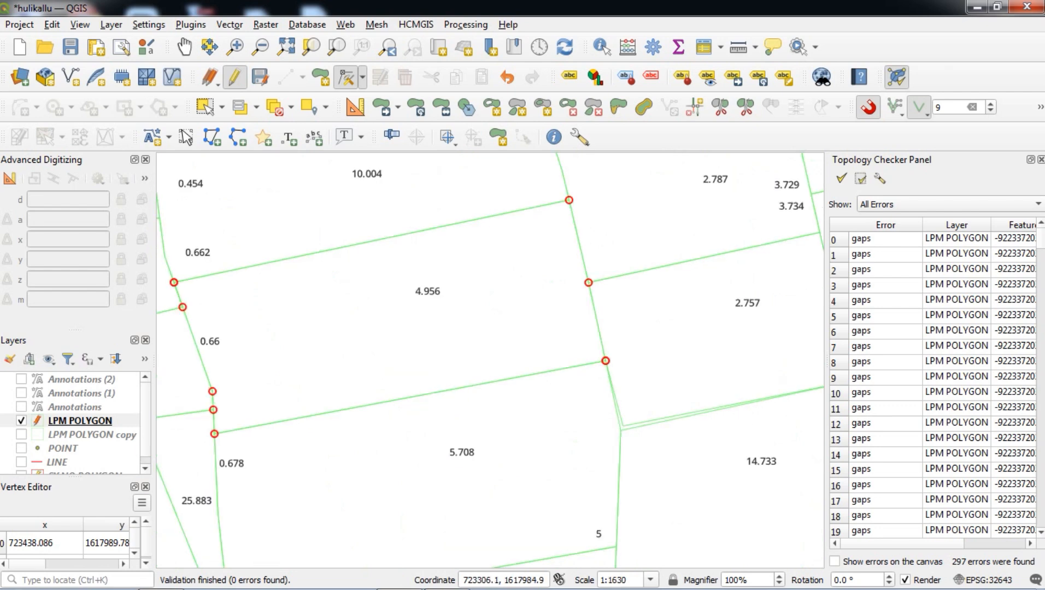
right_click(339, 370)
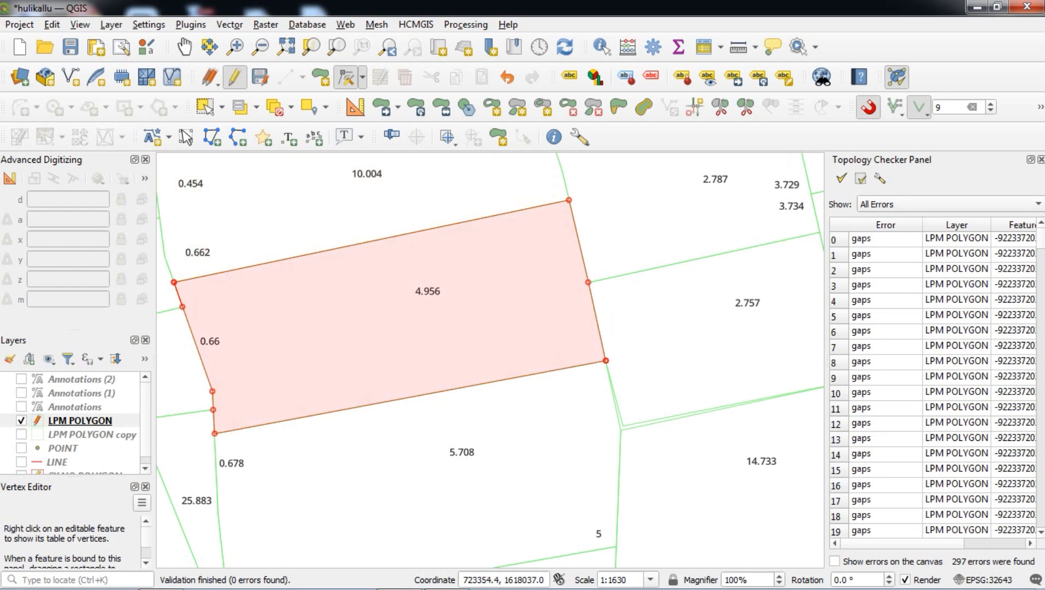
right_click(469, 278)
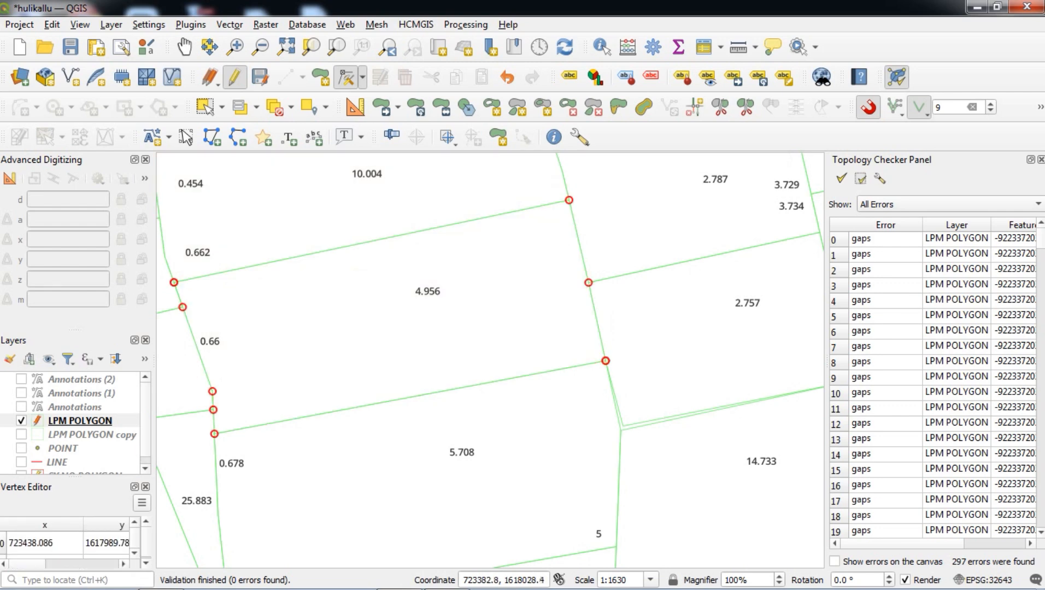
scroll(506, 292, "down", 1)
scroll(326, 342, "up", 1)
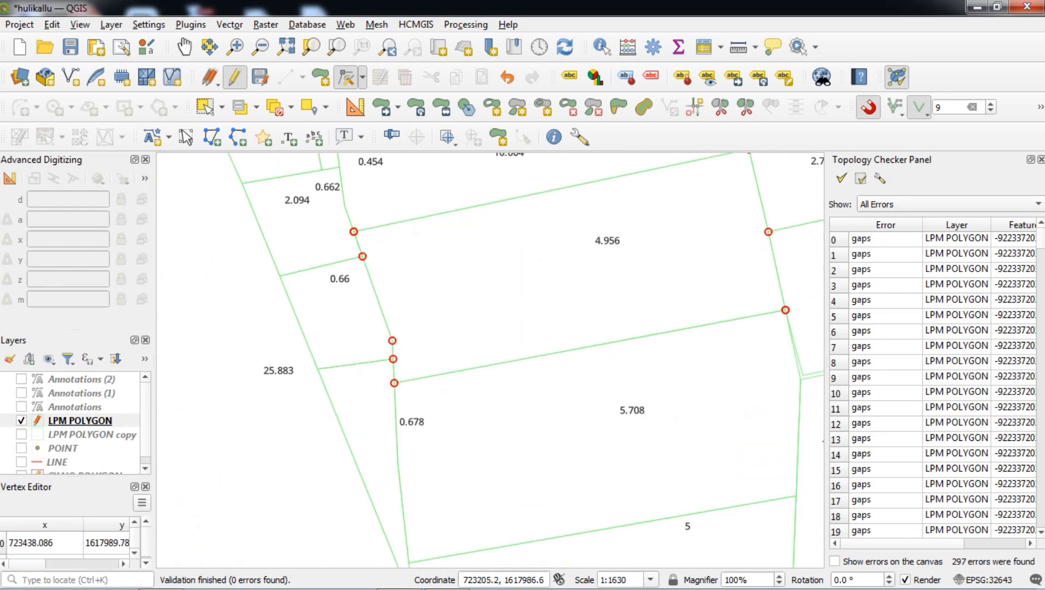
right_click(369, 315)
right_click(431, 328)
right_click(538, 399)
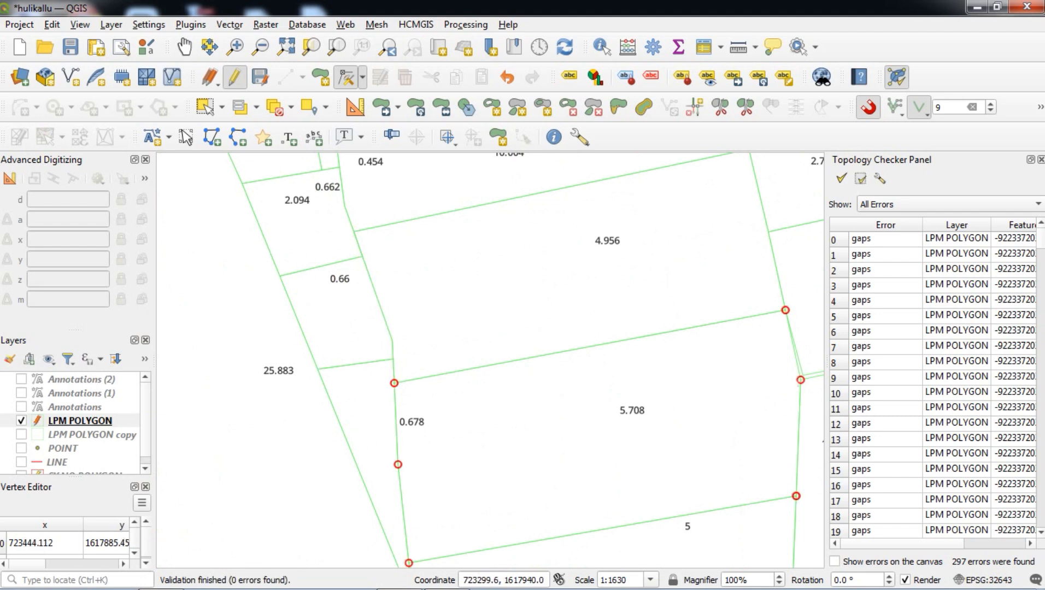
right_click(531, 322)
scroll(562, 441, "down", 1)
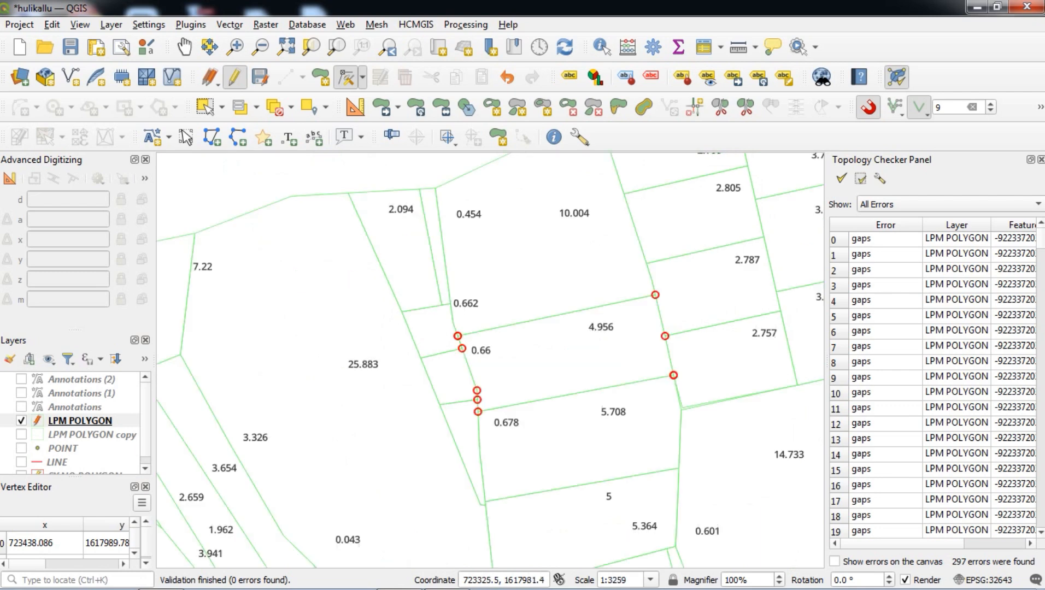
right_click(579, 298)
scroll(580, 298, "up", 1)
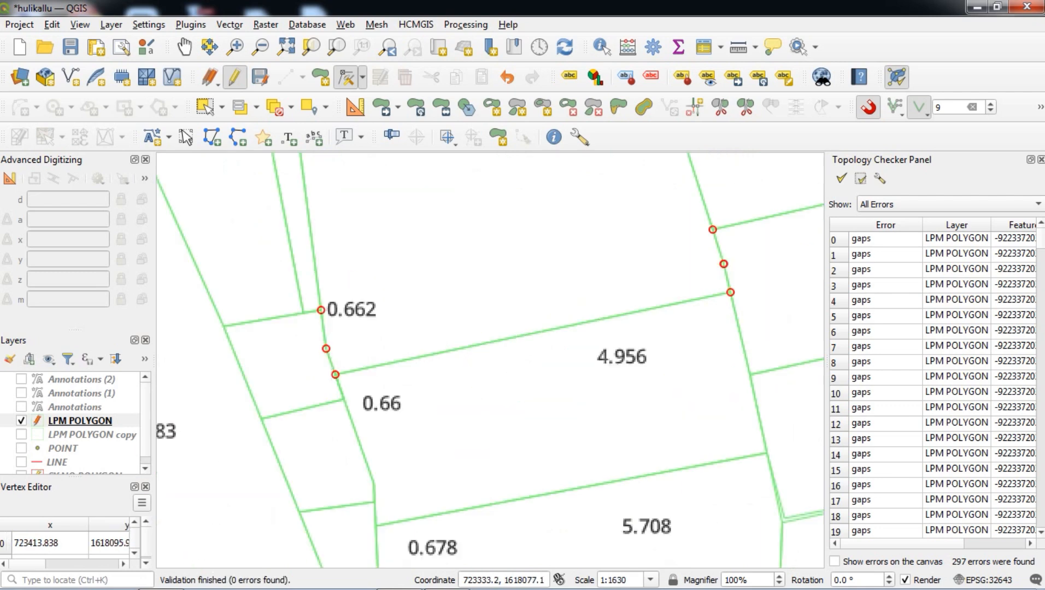
right_click(710, 376)
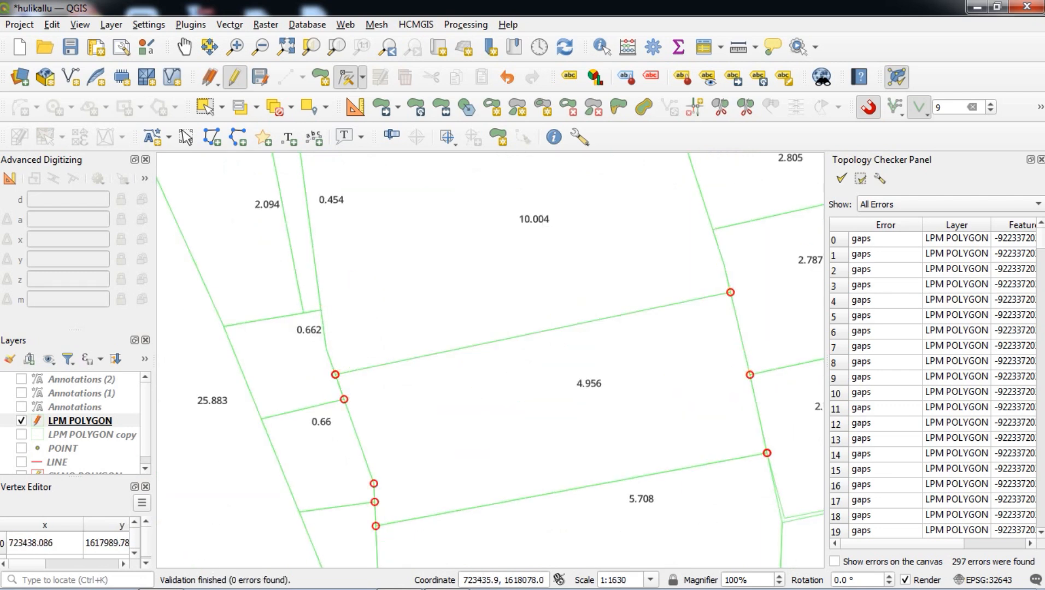
Examine the boundary vertices of parcels 4.956 and 10.004 and compare parcel 4.956 with the Topology Checker's error highlight.
right_click(764, 298)
right_click(673, 361)
right_click(329, 448)
right_click(470, 407)
right_click(471, 407)
right_click(470, 407)
right_click(471, 408)
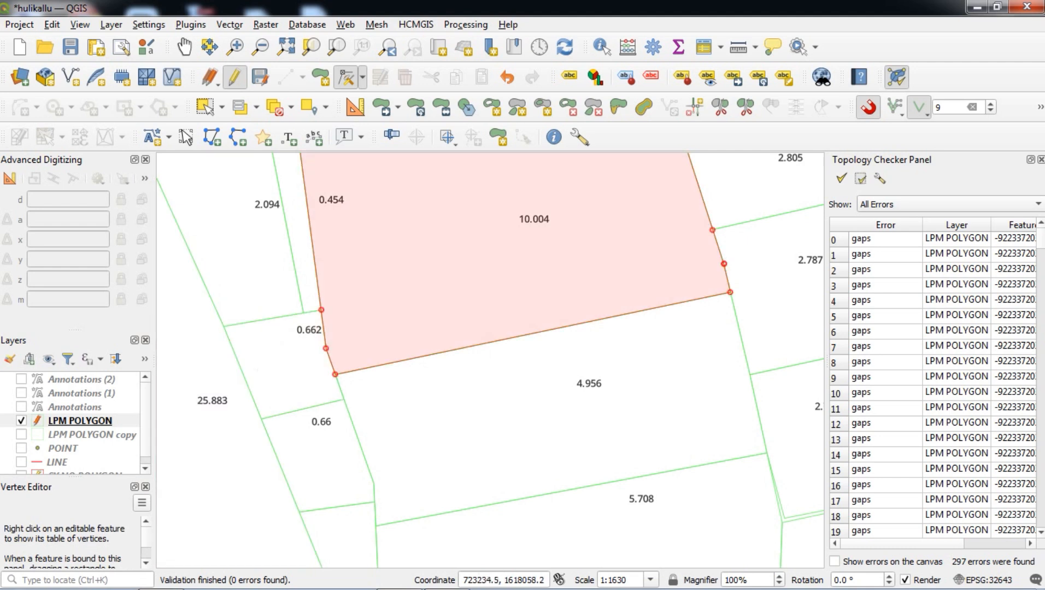
right_click(471, 385)
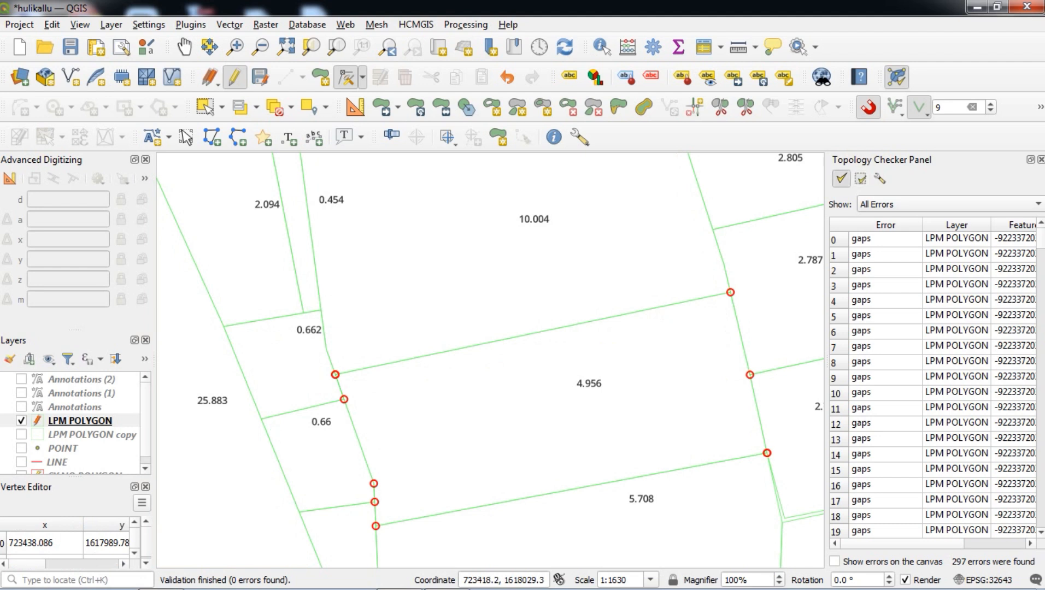
left_click(835, 561)
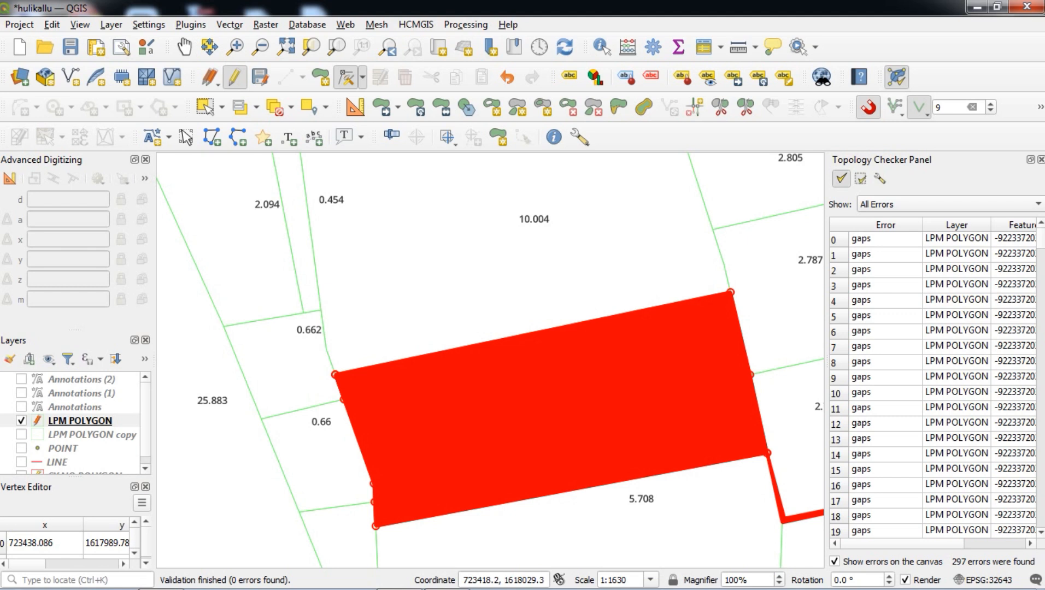
left_click(834, 561)
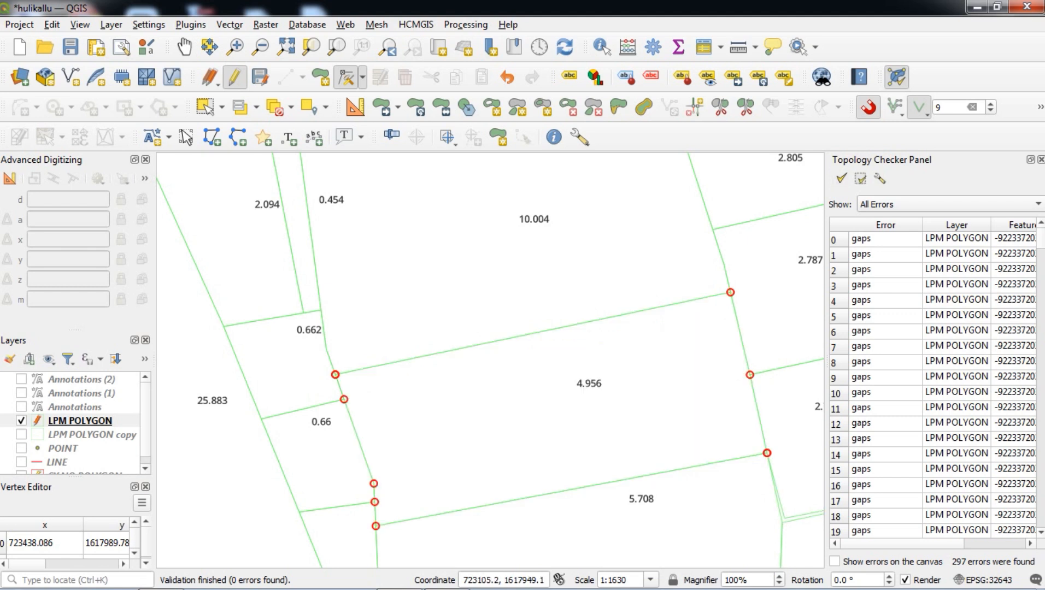
Select parcel 4.956 on LPM POLYGON, inspect its attribute record, and compare its extent with the error highlight.
left_click(80, 421)
left_click(205, 108)
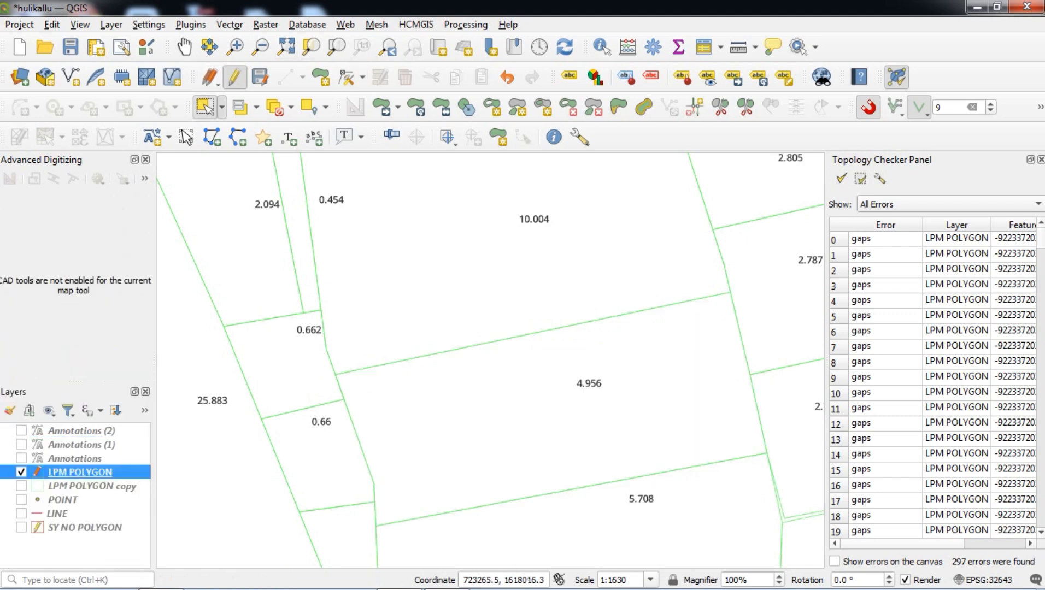
left_click_drag(467, 393, 544, 426)
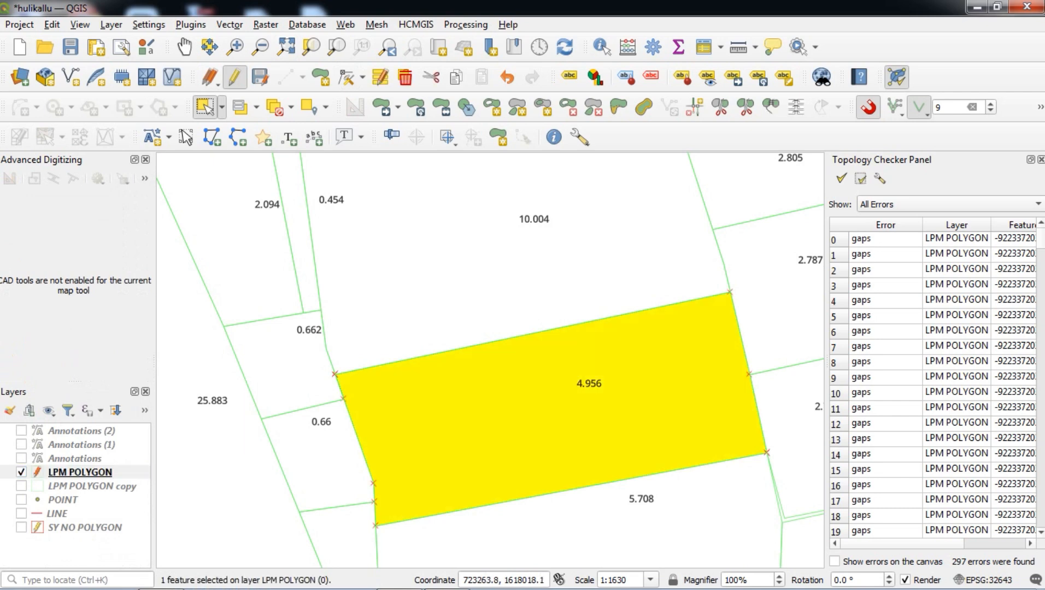
left_click_drag(453, 399, 517, 433)
left_click(704, 47)
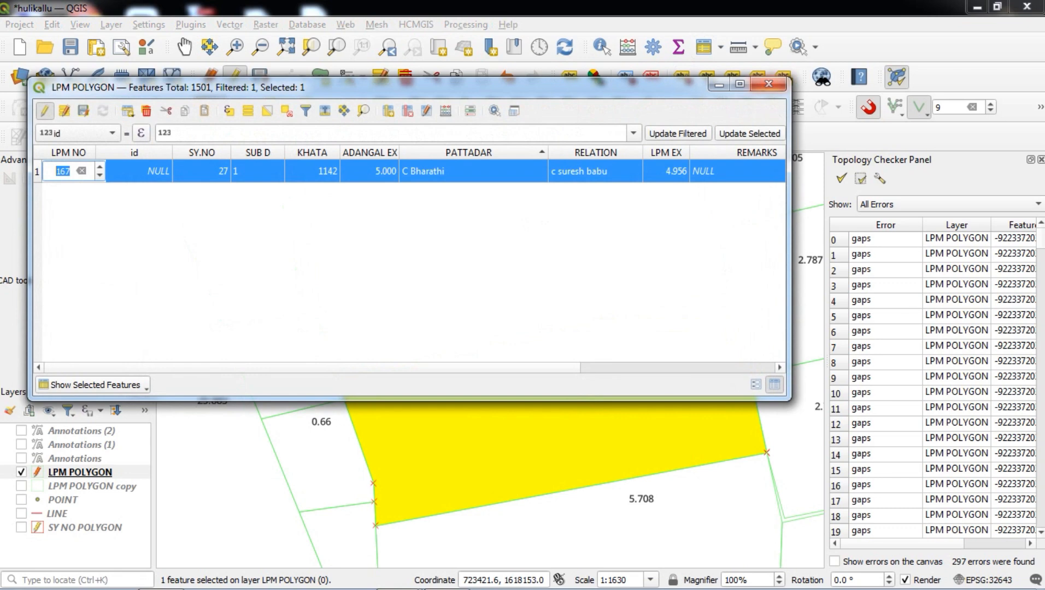
left_click(768, 84)
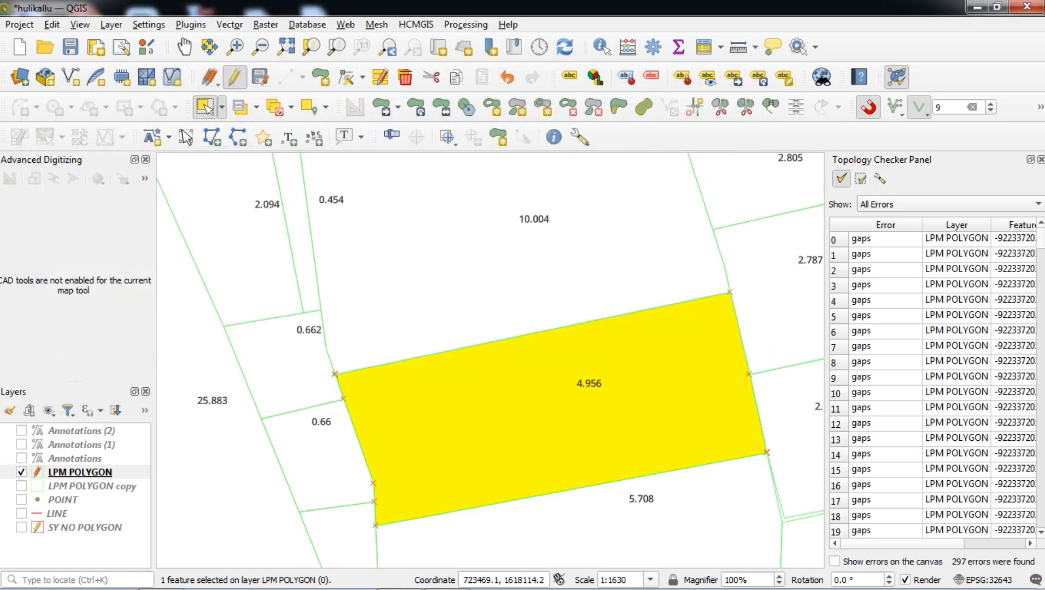
left_click(834, 561)
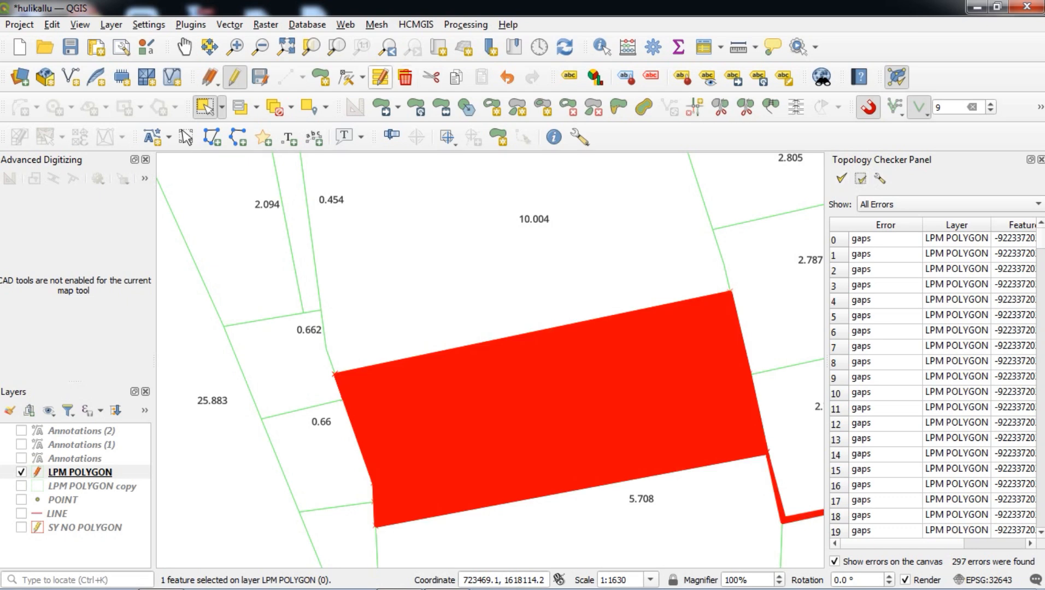
left_click(835, 561)
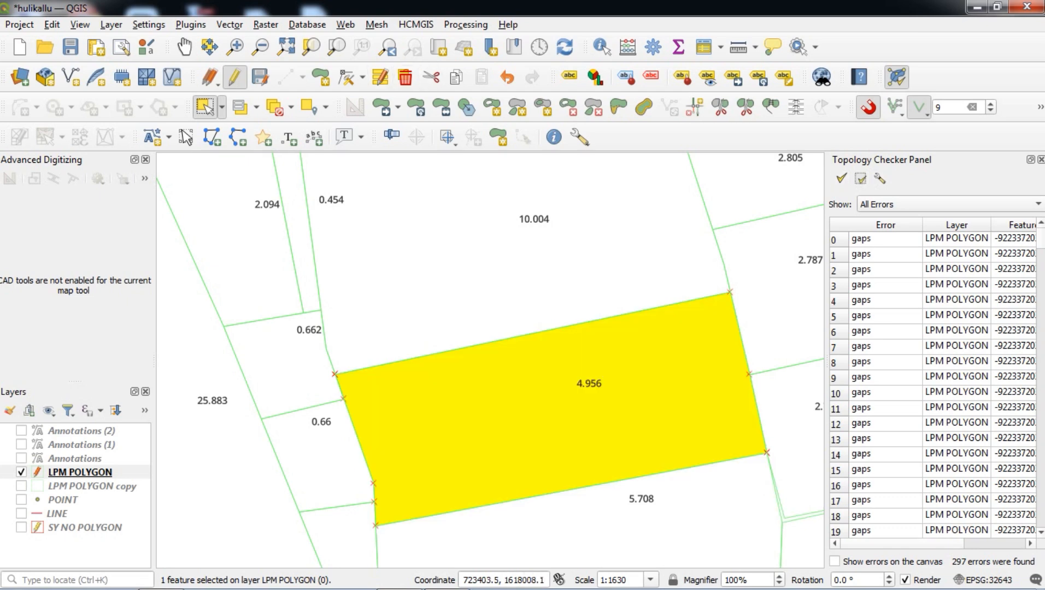
Activate the Vertex Tool on LPM POLYGON near parcel 4.956's southeastern corner and clear the parcel selection.
scroll(665, 388, "down", 1)
scroll(750, 466, "up", 2)
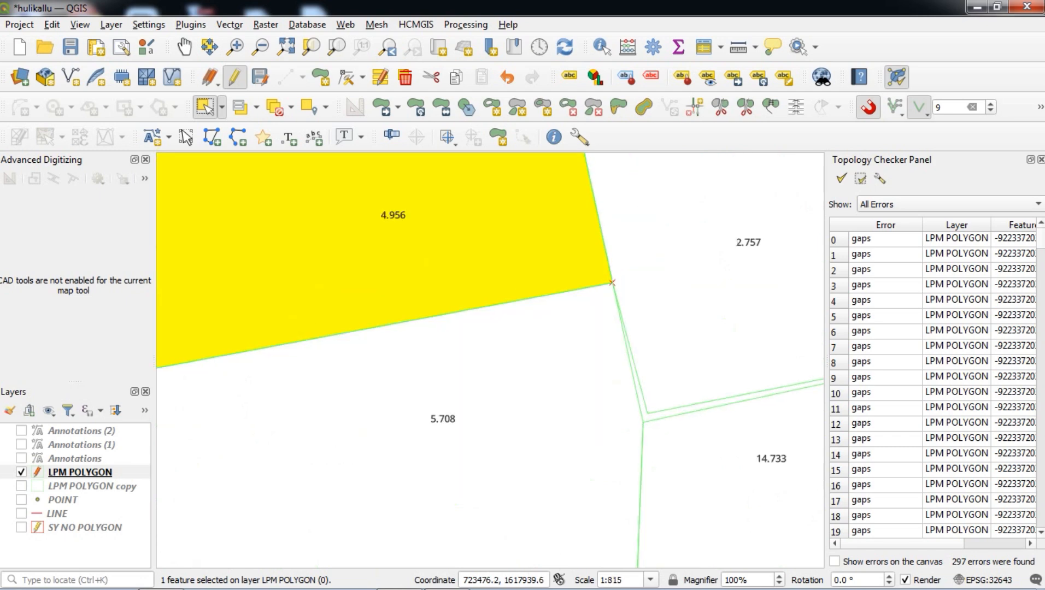
left_click(80, 472)
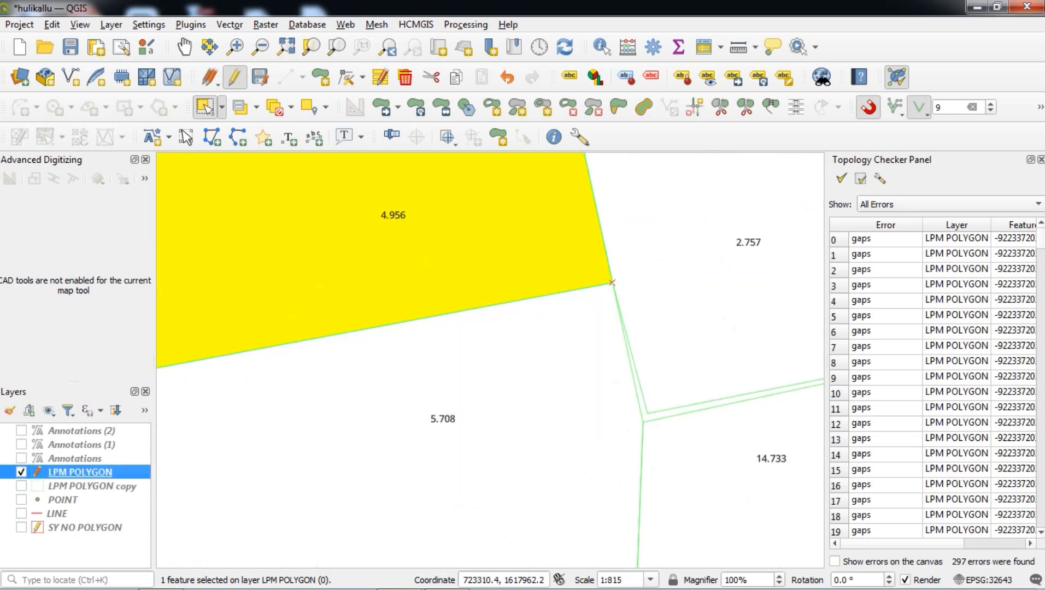
left_click(346, 77)
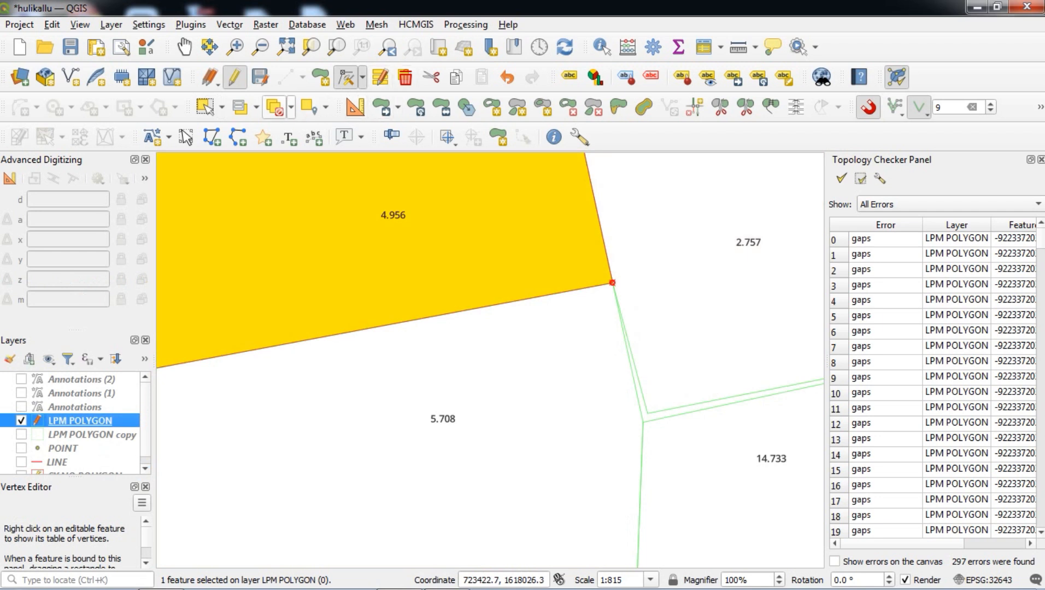
left_click(275, 107)
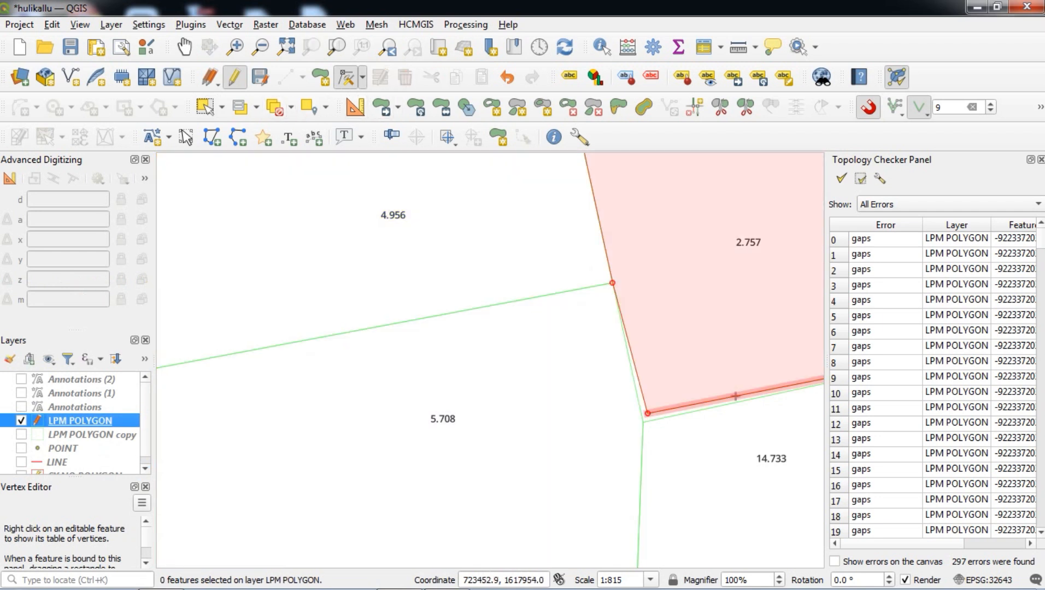
Compare the narrow gap between parcels 2.757, 5.708 and 14.733 with the Topology Checker's error highlight.
scroll(647, 452, "up", 1)
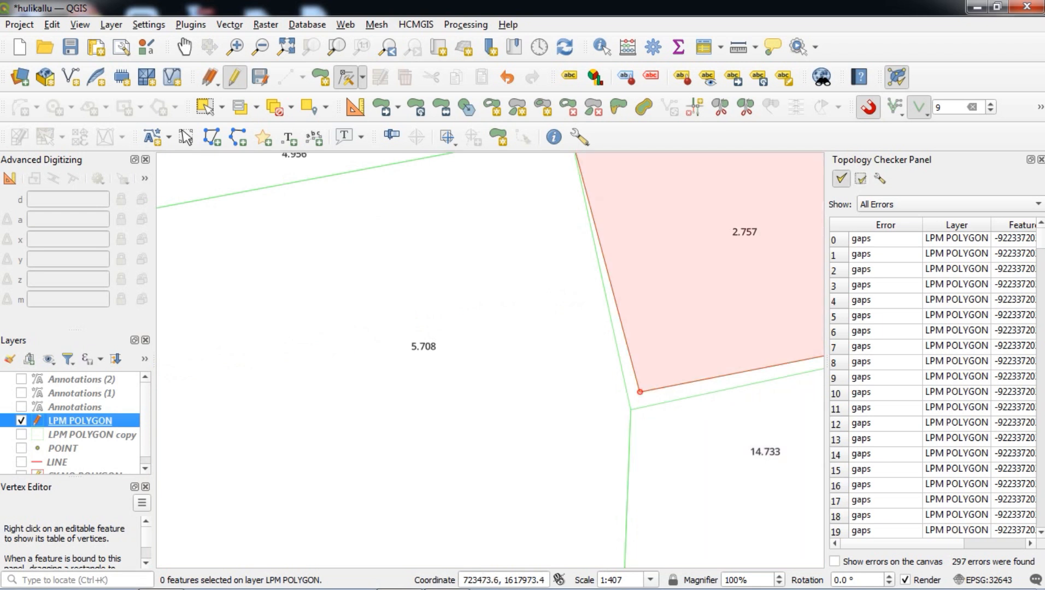
left_click(835, 562)
scroll(611, 405, "down", 1)
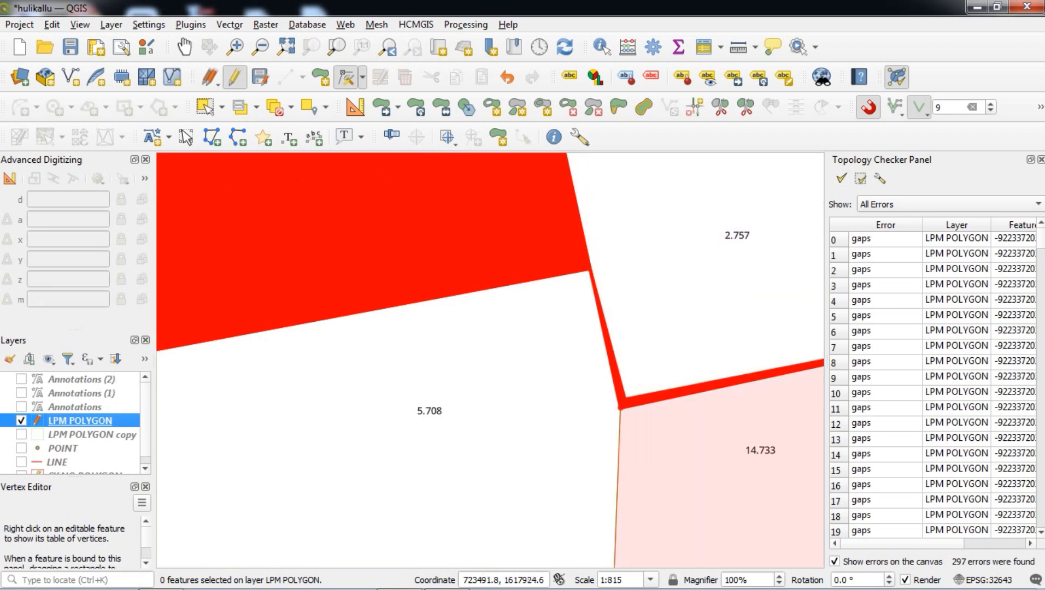
left_click(835, 562)
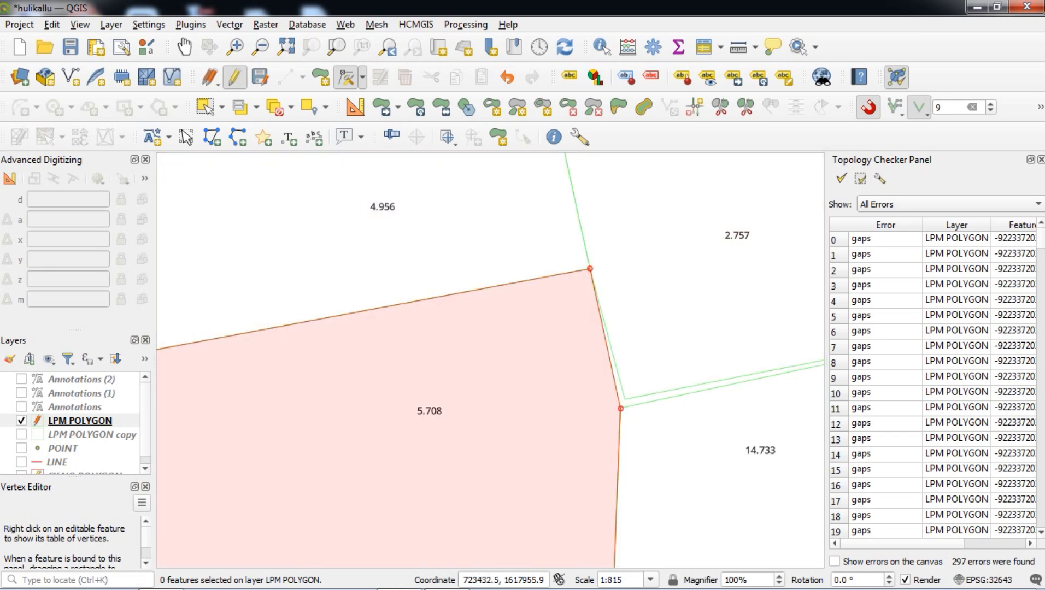
Move parcel 2.757's southwestern corner vertex onto the corner shared by parcels 5.708 and 14.733 to close the gap.
scroll(713, 399, "up", 2)
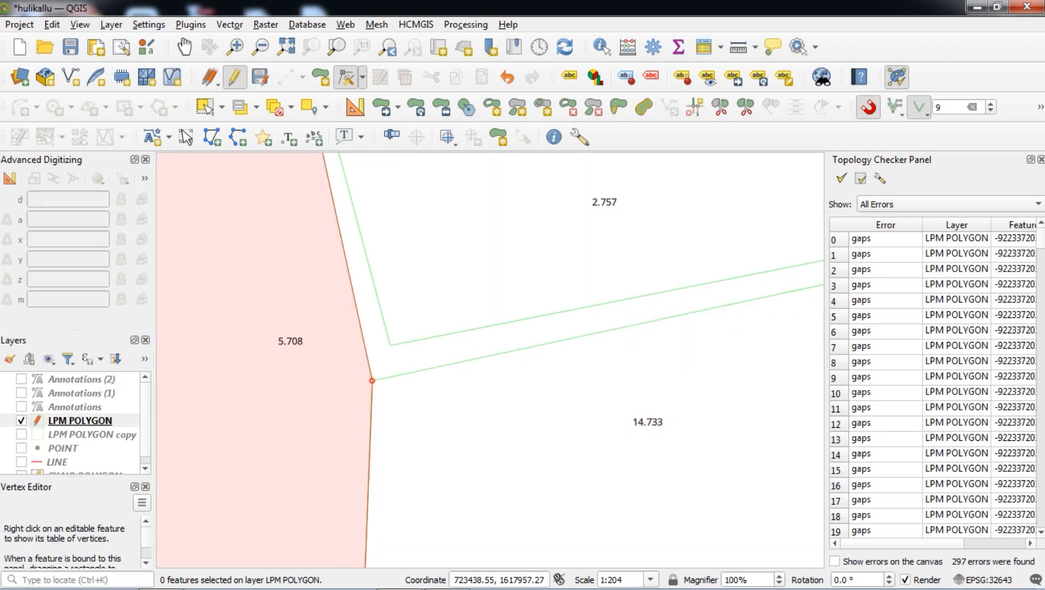
left_click(390, 345)
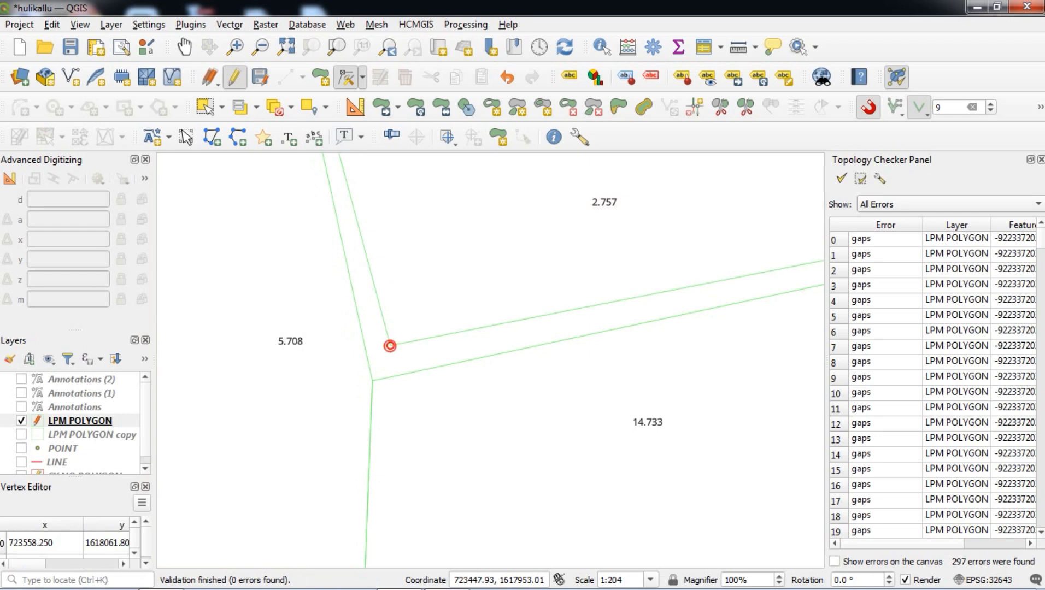
left_click(373, 380)
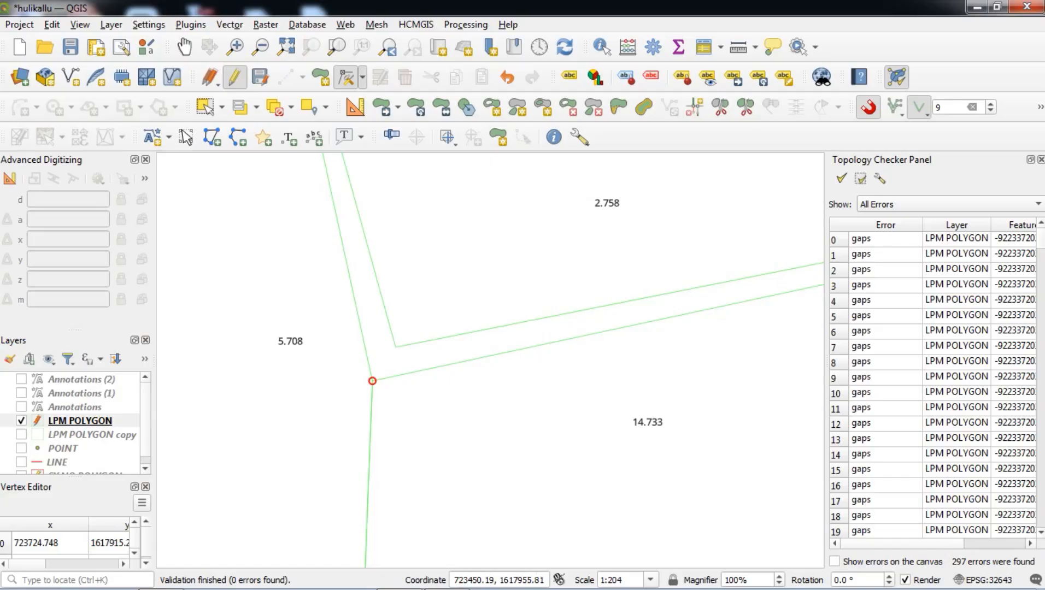
left_click_drag(369, 381, 396, 347)
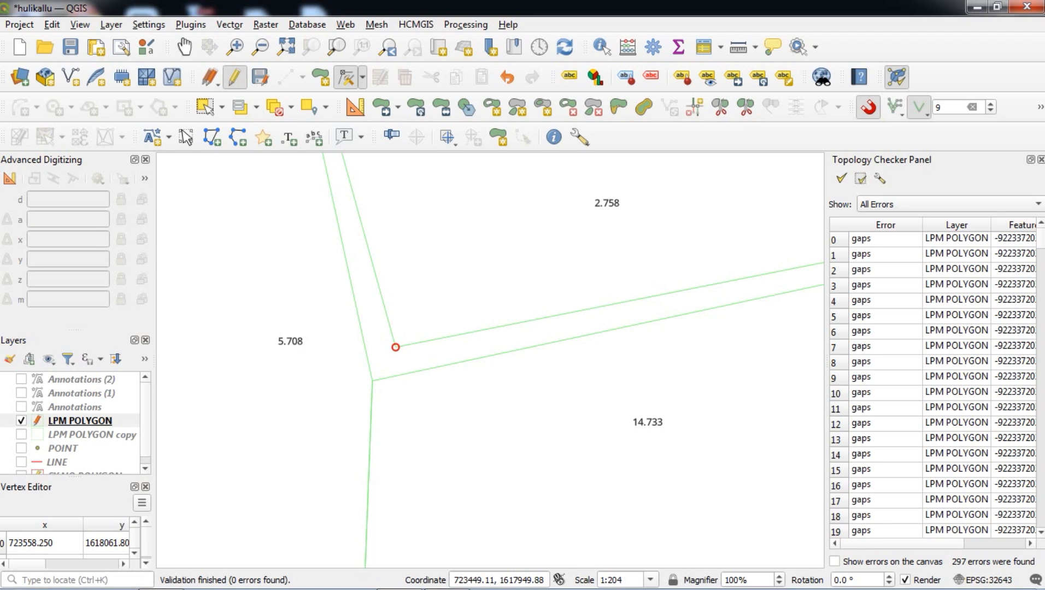
left_click(396, 348)
left_click(372, 381)
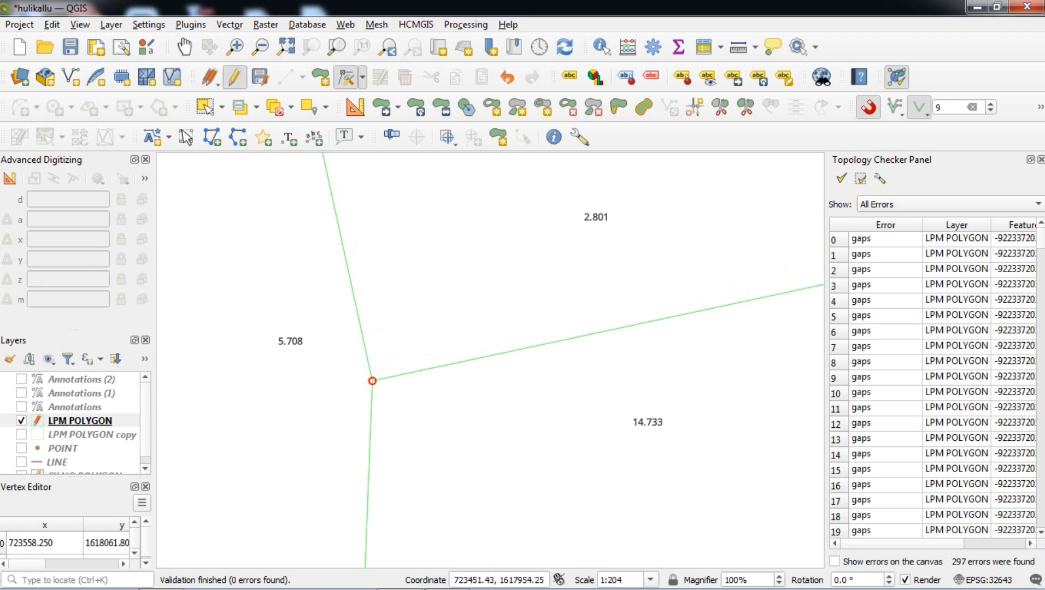
Validate the whole layer again, check the error highlights around parcels 4.956 and 2.801, and hide them.
scroll(498, 335, "down", 3)
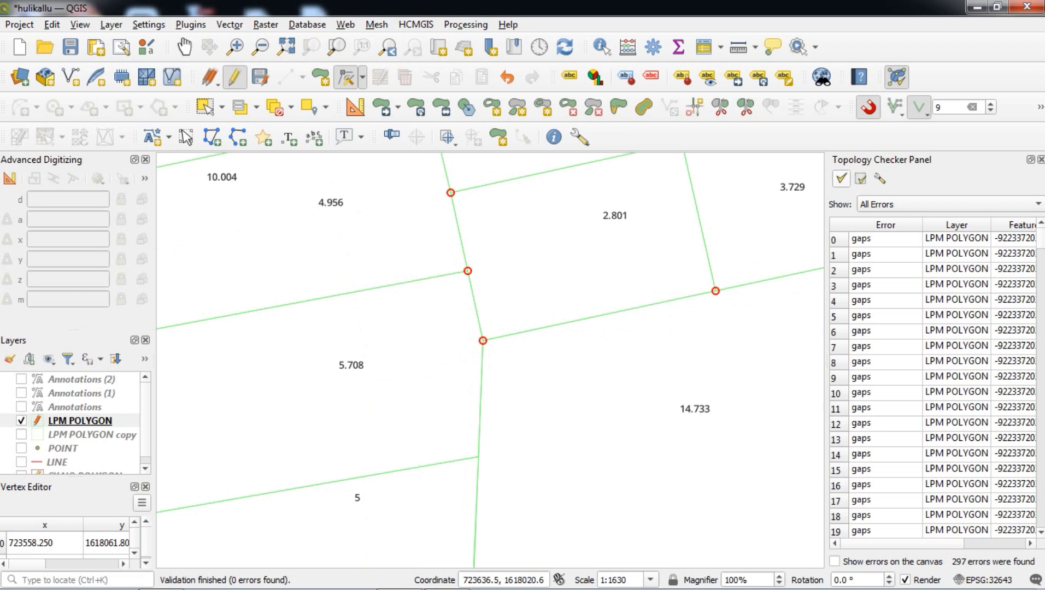
left_click(840, 179)
left_click(835, 561)
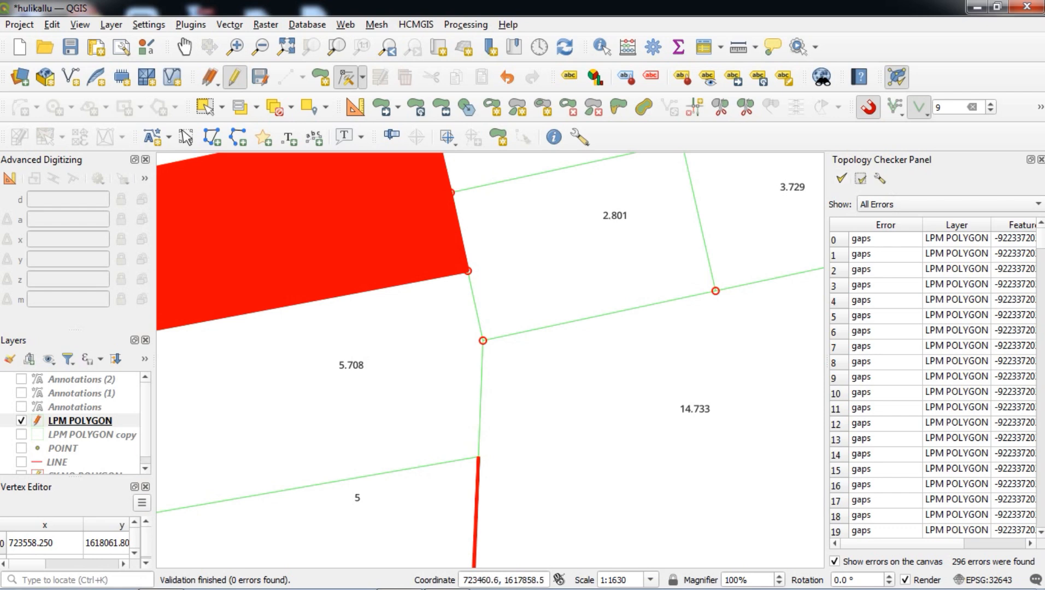
scroll(535, 500, "down", 2)
scroll(473, 452, "up", 2)
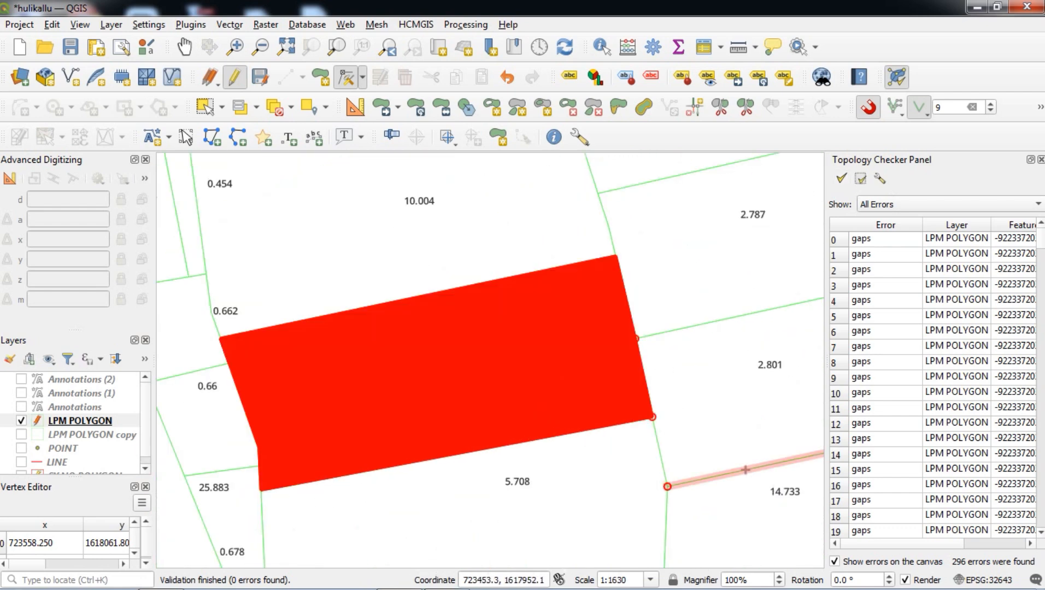
left_click(834, 562)
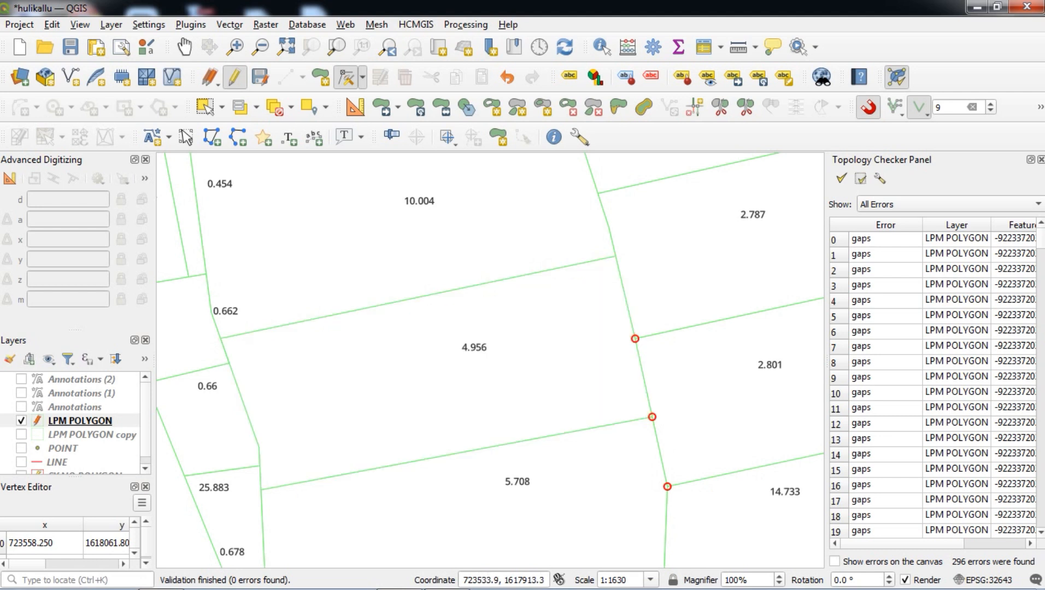
Pull parcel 4.956's southeastern vertex inward and snap it back onto the corner of parcel 5.708.
right_click(520, 371)
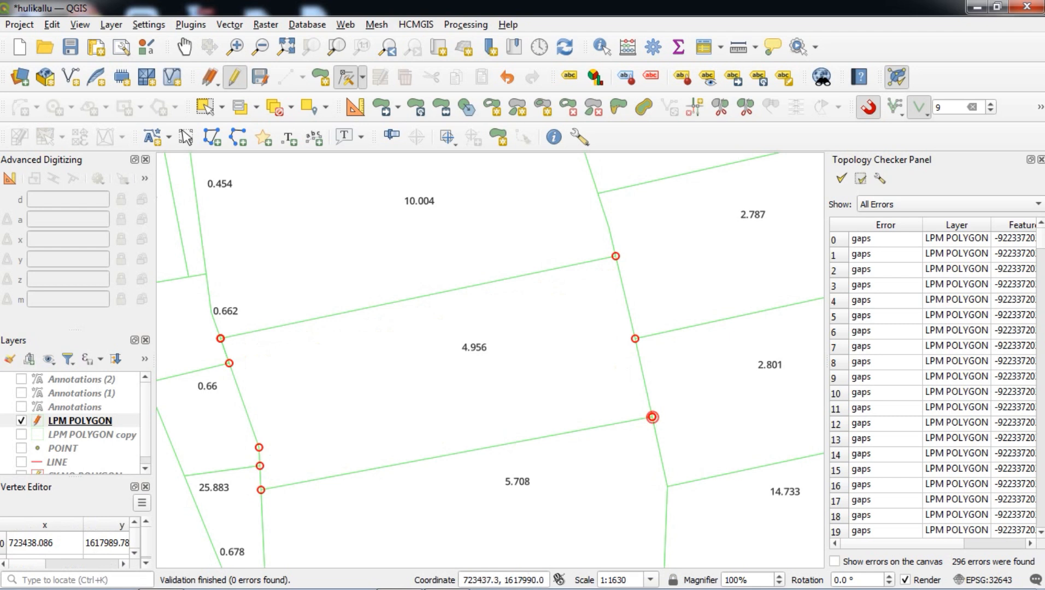
left_click(652, 417)
left_click(600, 398)
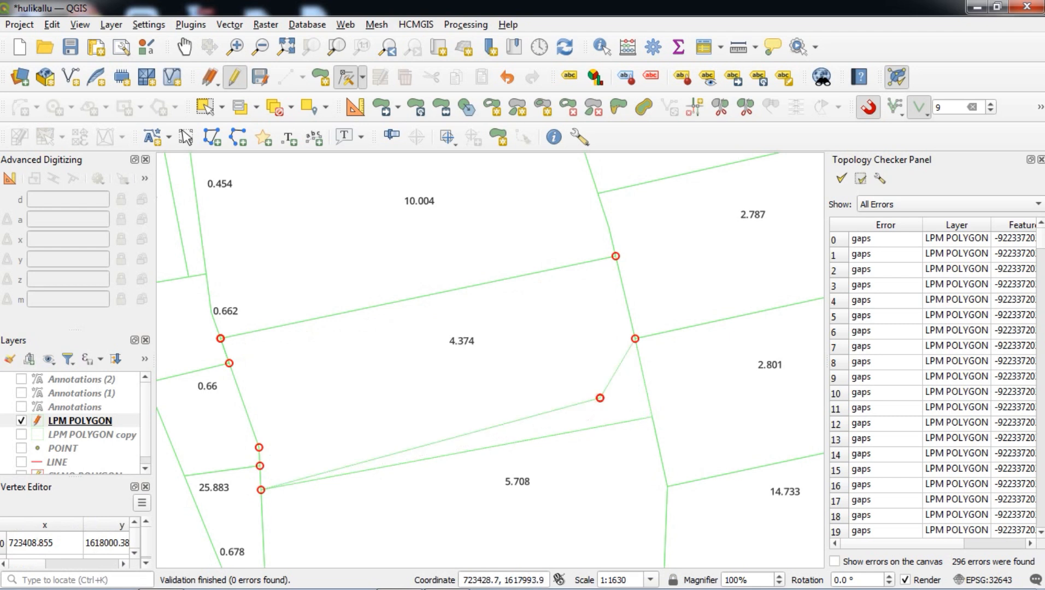
right_click(634, 408)
right_click(547, 373)
right_click(630, 413)
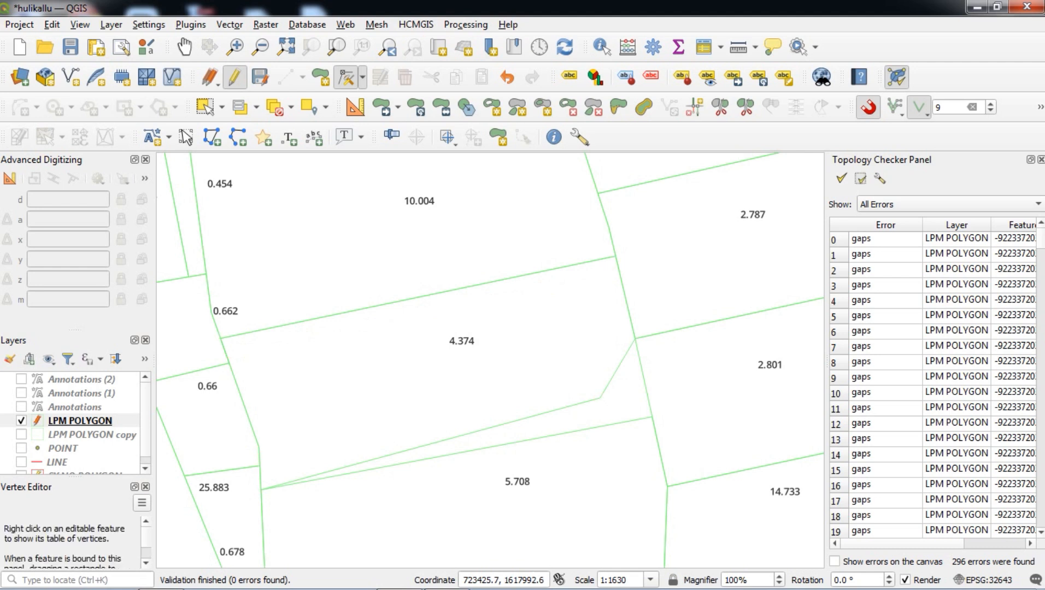
right_click(566, 380)
left_click(600, 397)
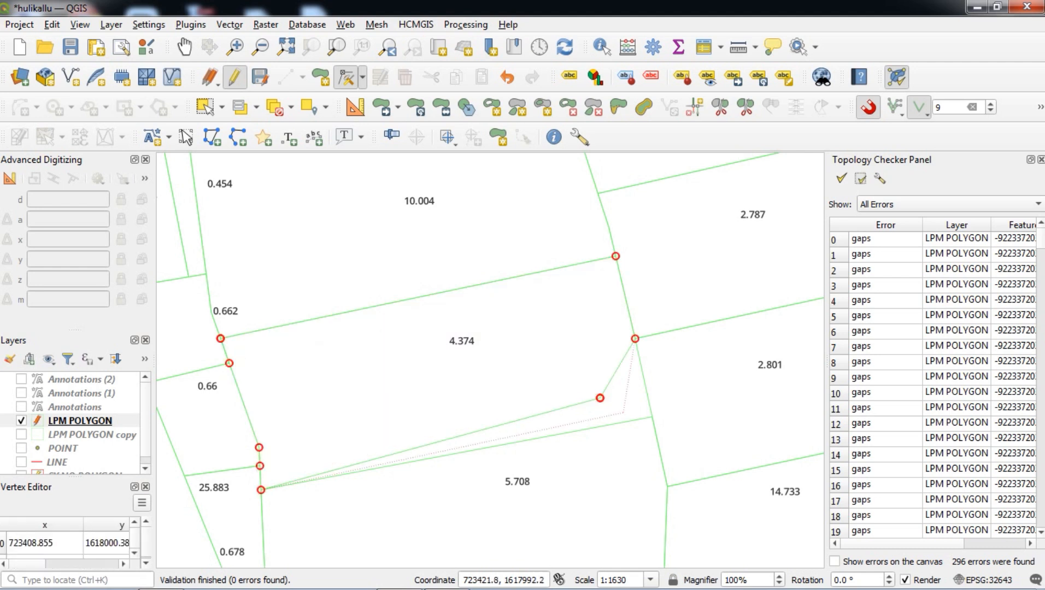
left_click(652, 417)
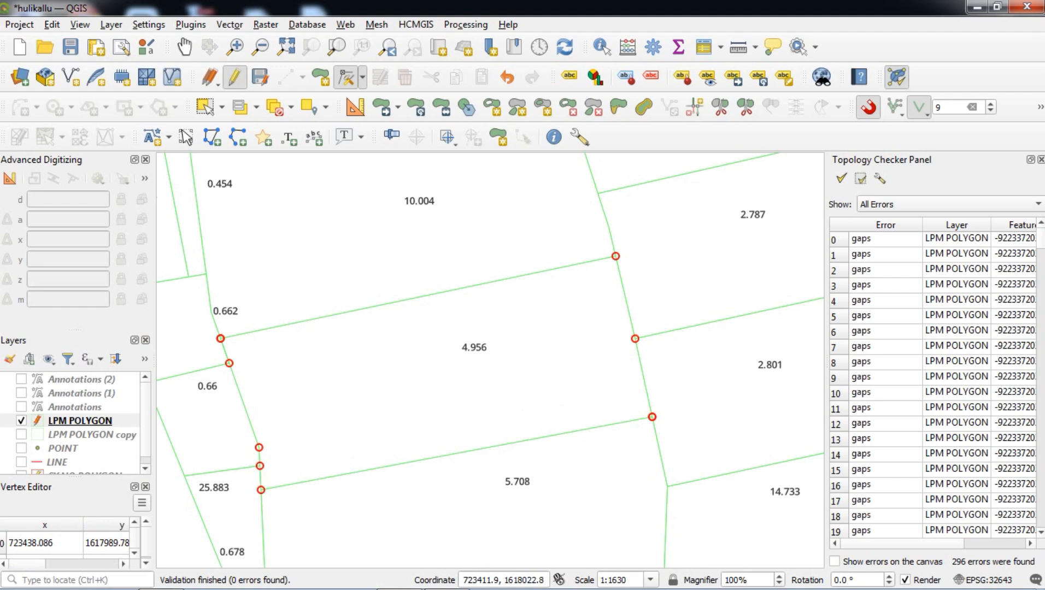
Pull parcel 4.956's middle eastern vertex inward and snap it back where parcels 2.787 and 2.801 meet.
right_click(652, 418)
left_click(634, 339)
left_click(591, 359)
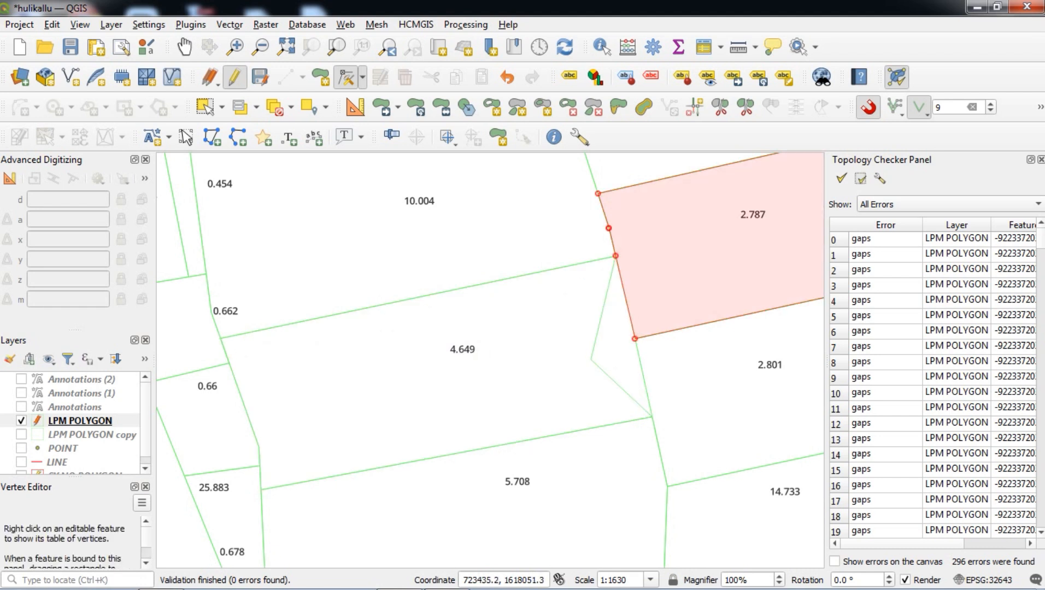
left_click(591, 359)
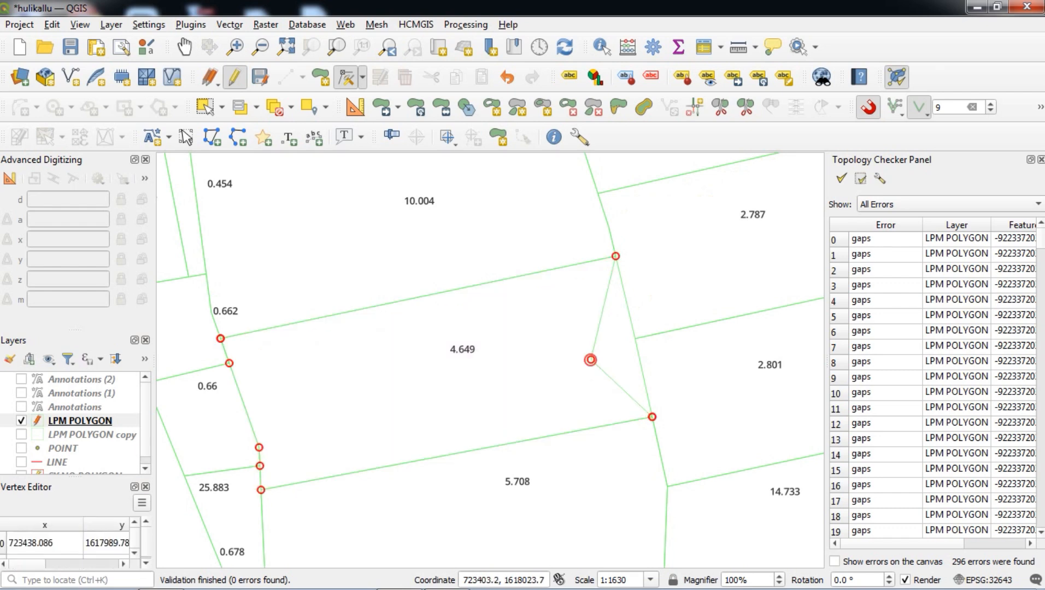
left_click(635, 338)
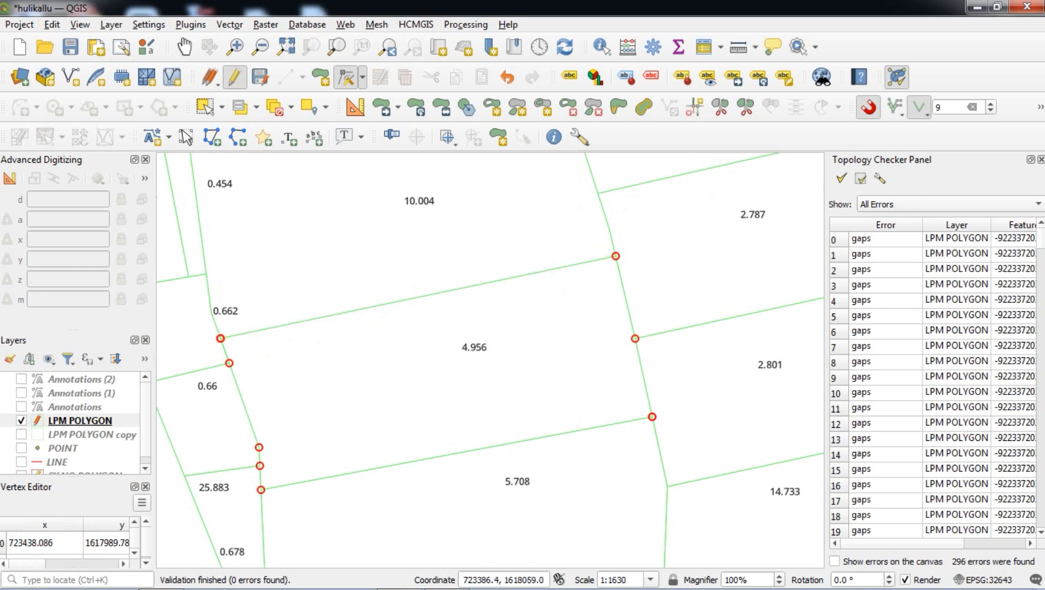
Pull parcel 4.956's northeastern vertex inward and snap it back onto the corner shared by parcels 10.004 and 2.787.
left_click(616, 256)
left_click(567, 316)
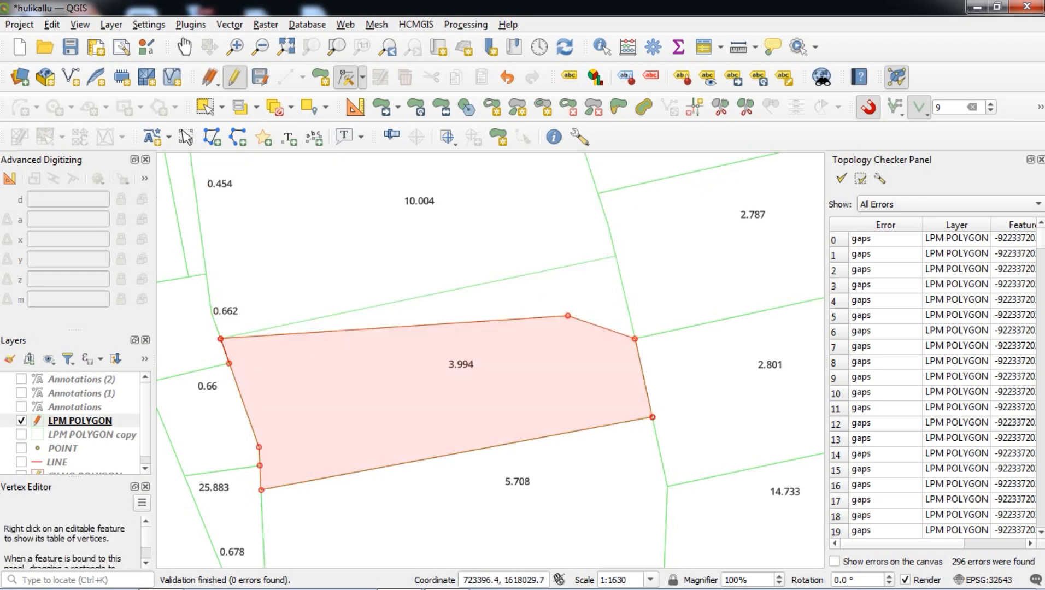
left_click(567, 316)
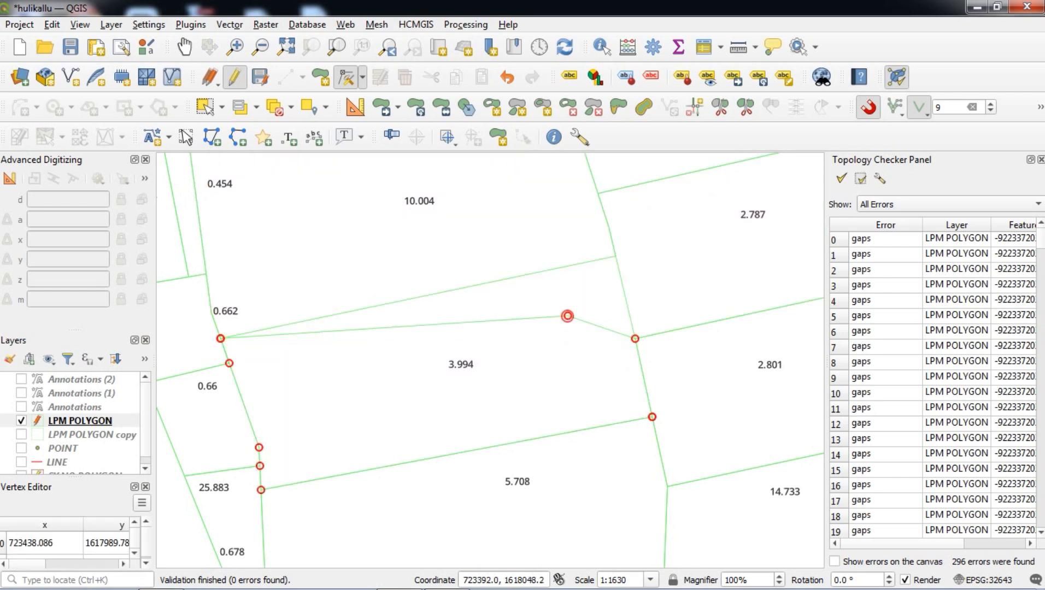
left_click(567, 316)
left_click(615, 256)
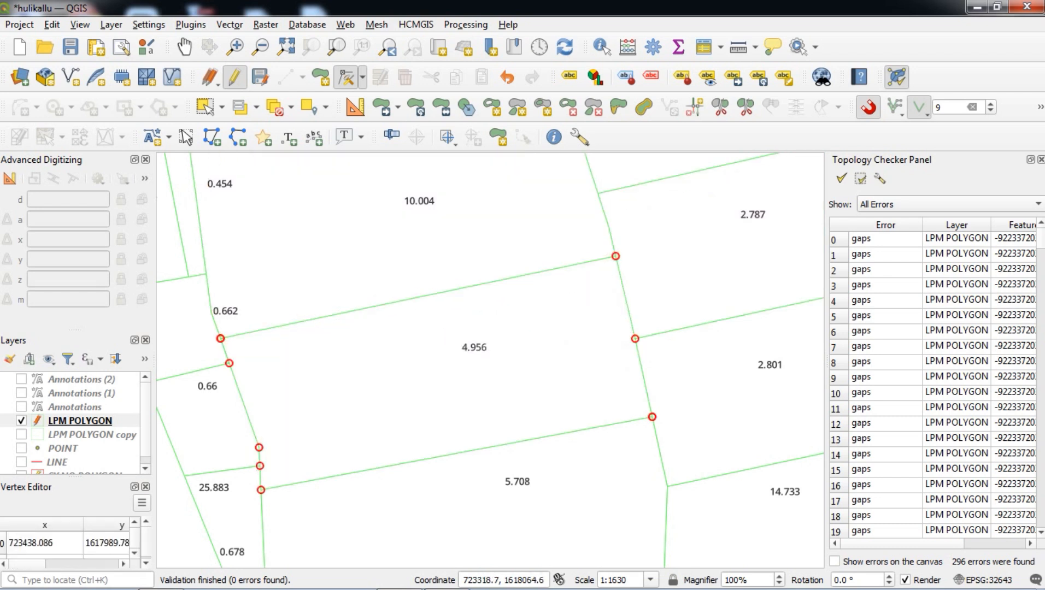
Pull parcel 4.956's northwestern vertex inward and snap it back onto the corner of parcels 10.004 and 0.662.
left_click(221, 338)
left_click(267, 361)
key("Escape")
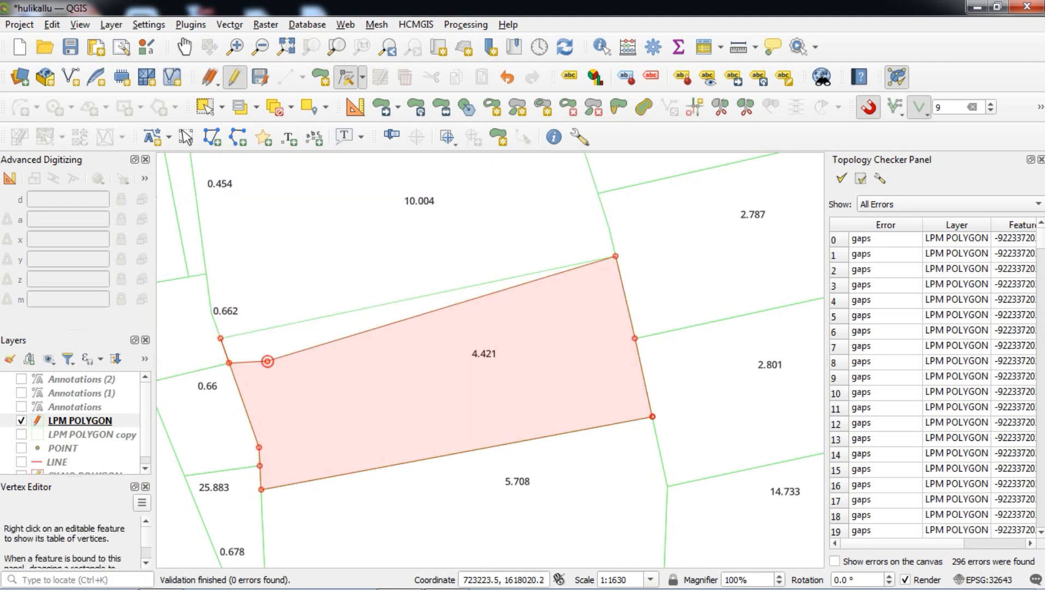
left_click(268, 361)
left_click(221, 339)
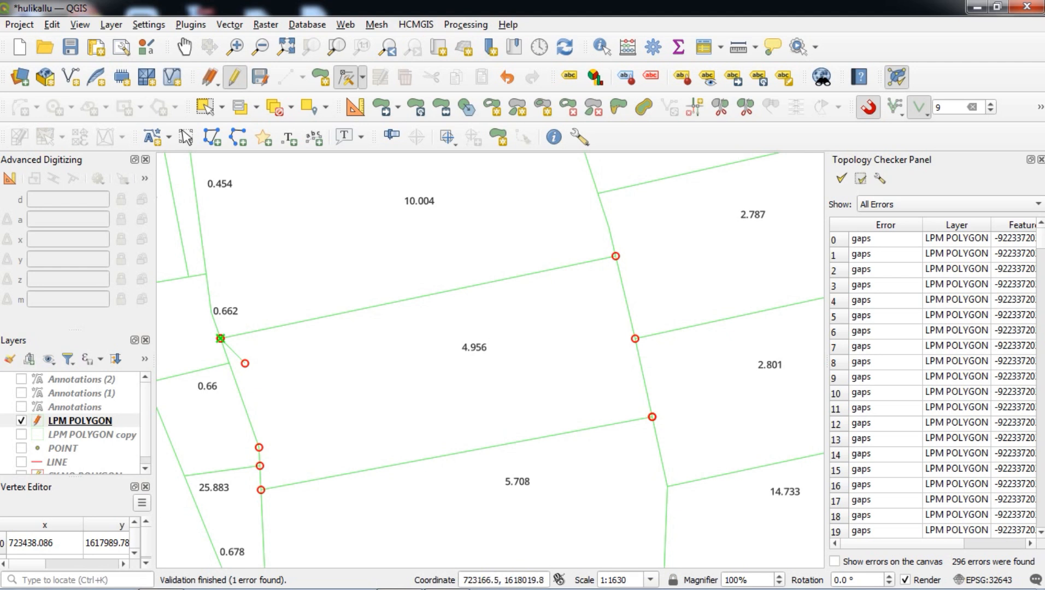
Snap parcel 4.956's displaced western vertex back where parcels 0.662 and 0.66 meet, and repeat the pull and snap once.
scroll(219, 393, "up", 1)
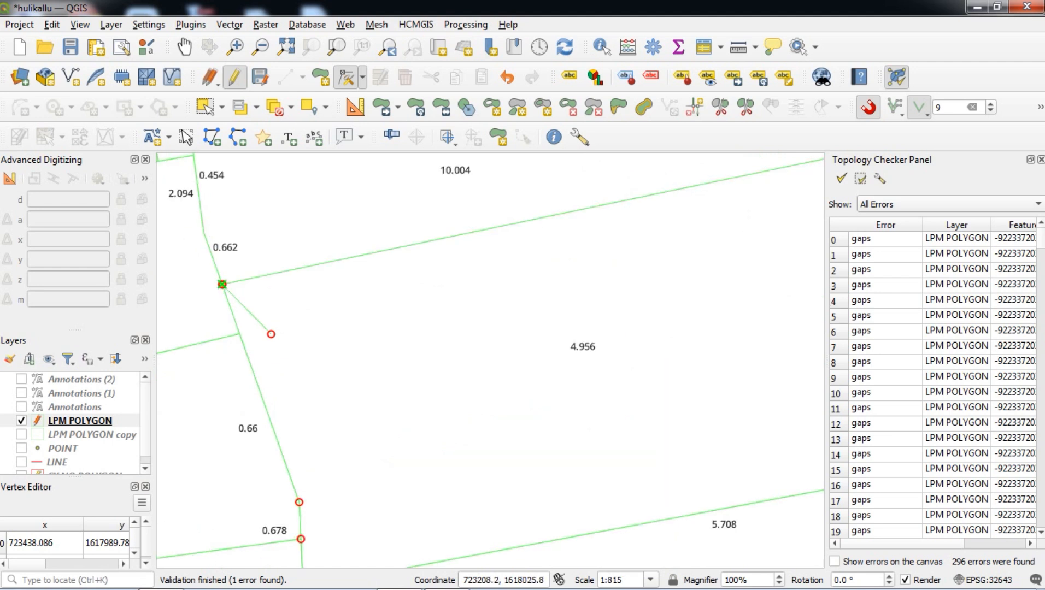
left_click(271, 334)
left_click(239, 333)
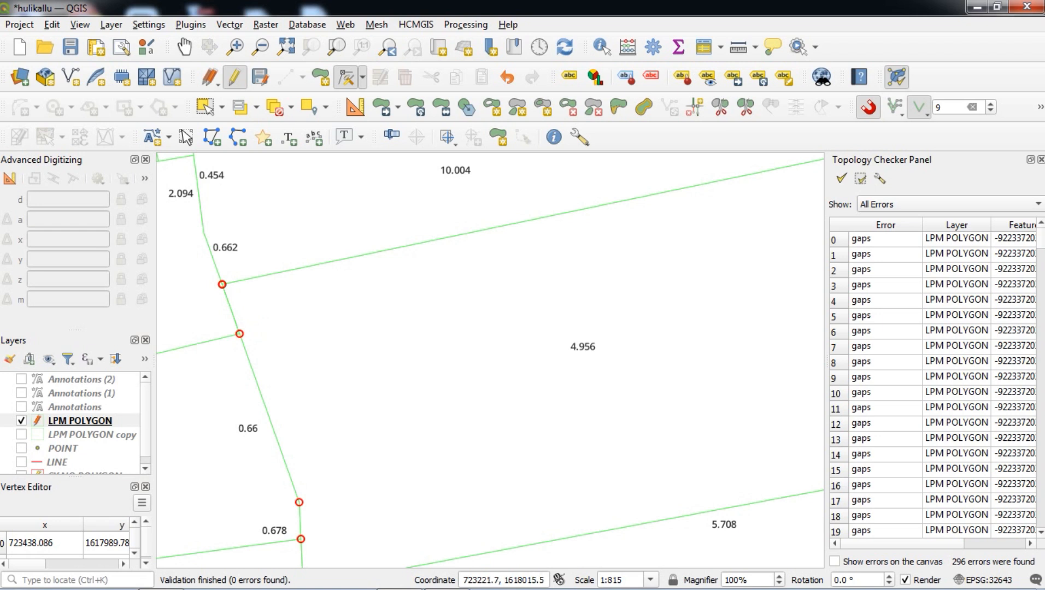
left_click(239, 334)
left_click(352, 337)
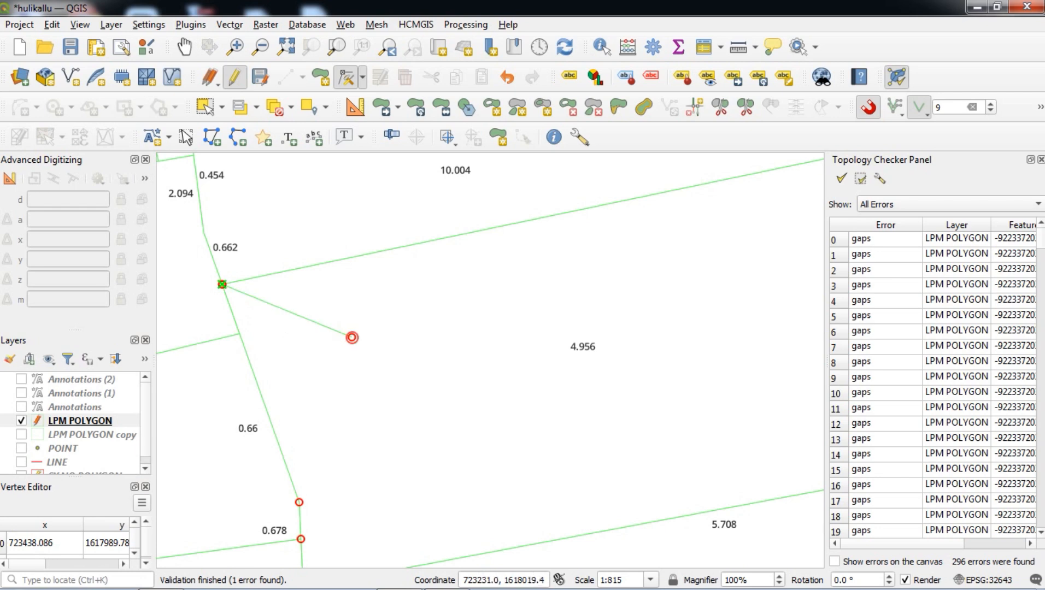
left_click(352, 337)
left_click(240, 334)
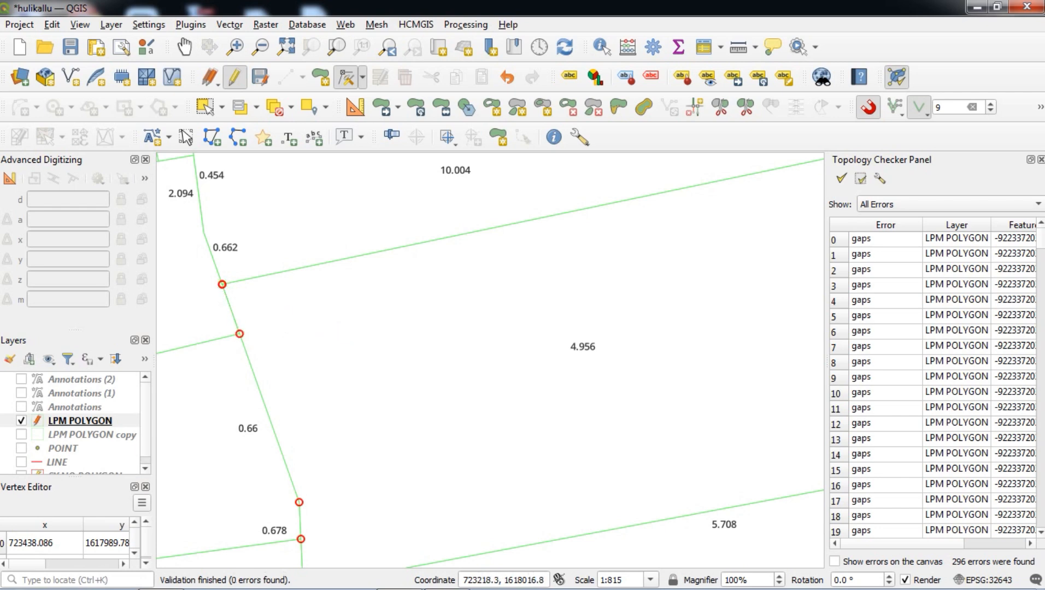
Bind parcel 4.956 for vertex editing, pull its northwestern vertex inward again, and snap it back onto parcel 10.004's corner.
right_click(233, 309)
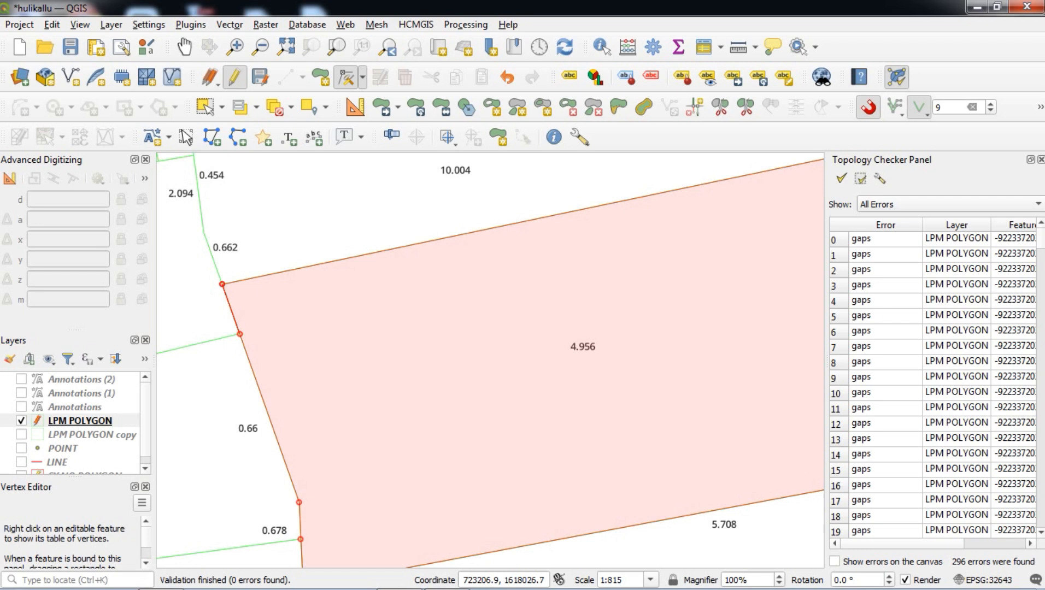
right_click(222, 284)
left_click(222, 285)
left_click(320, 340)
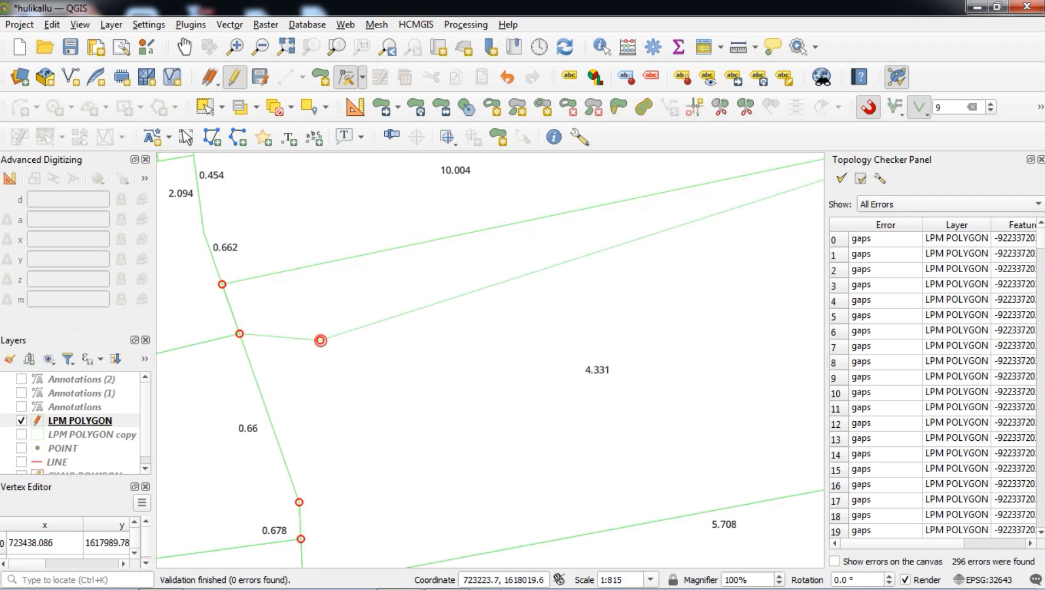
left_click(321, 340)
left_click(275, 298)
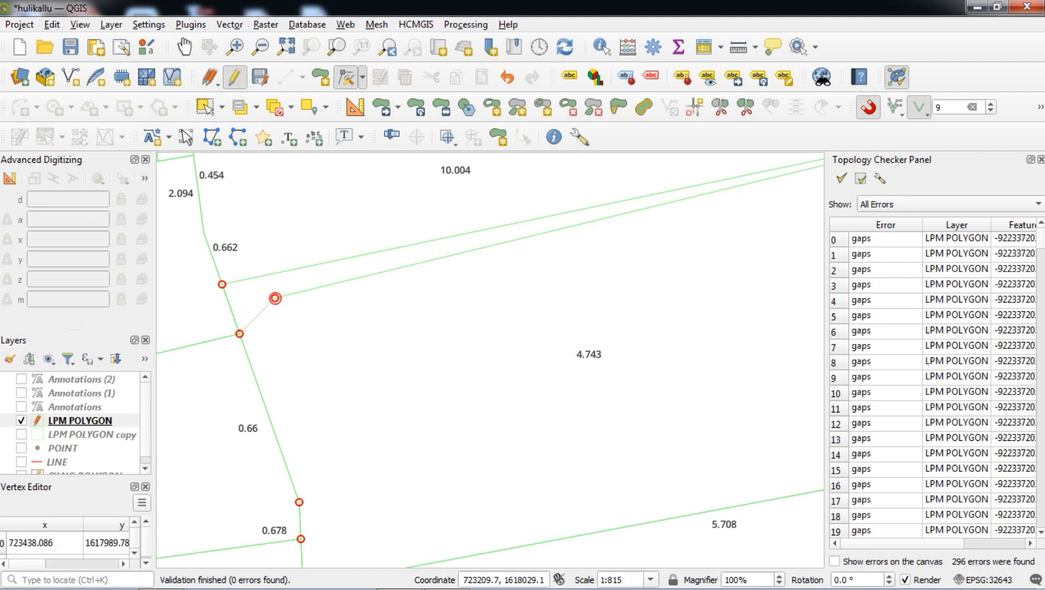
left_click(275, 298)
left_click(222, 285)
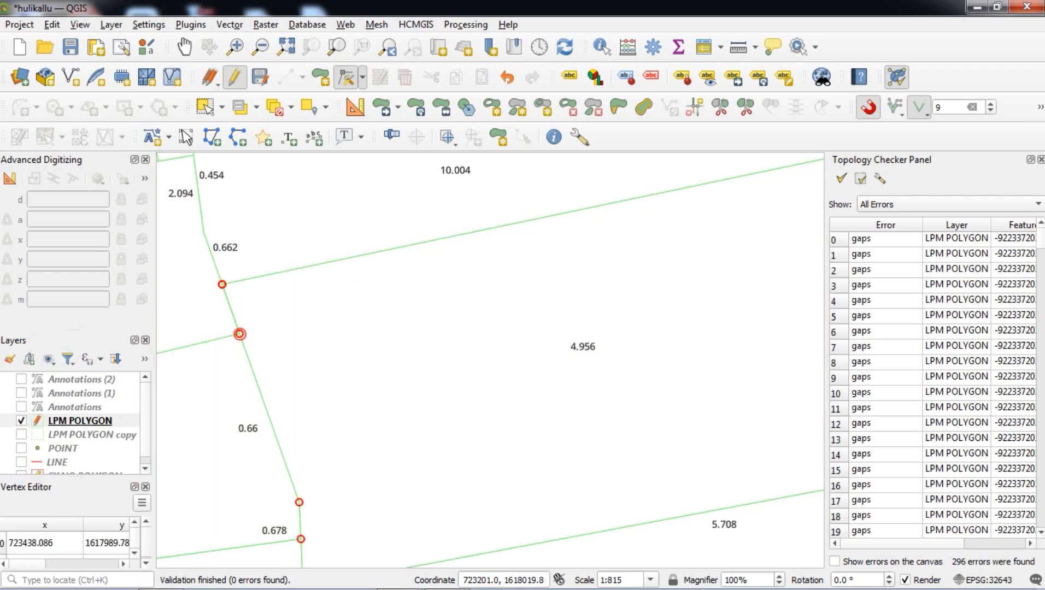
Move parcel 4.956's vertex at the 0.662 and 0.66 junction away from the western edge and onto the parcel's northwestern corner.
left_click(240, 334)
left_click(319, 343)
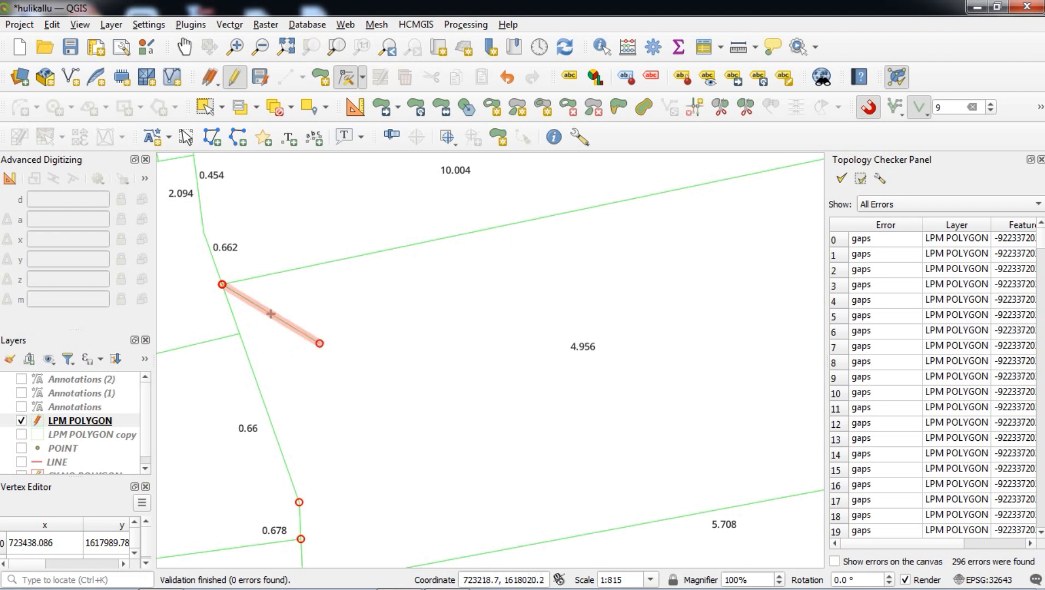
left_click(319, 343)
left_click(256, 223)
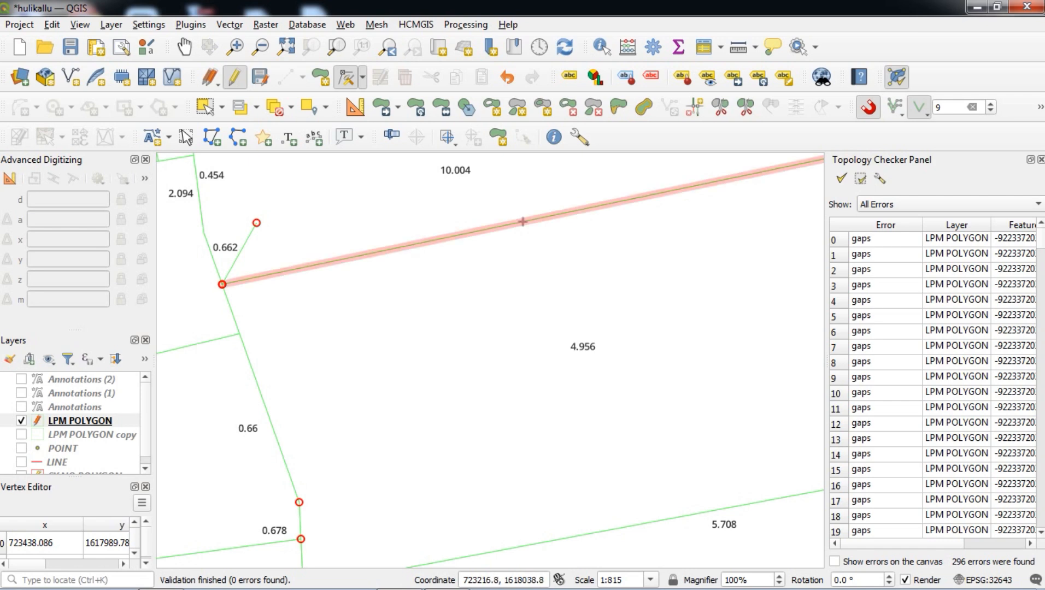
scroll(293, 282, "down", 1)
right_click(346, 295)
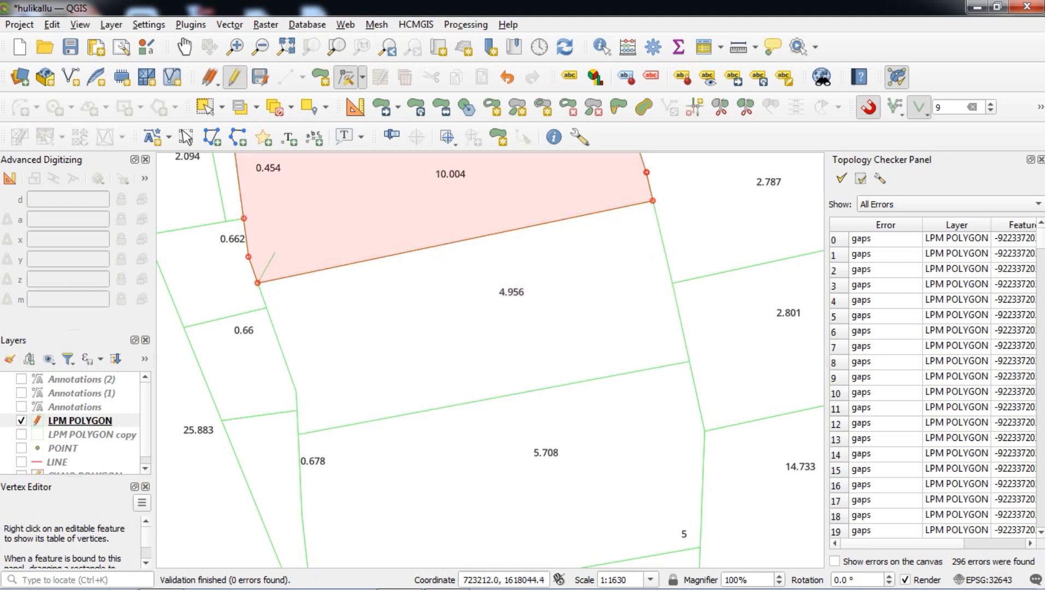
left_click(274, 253)
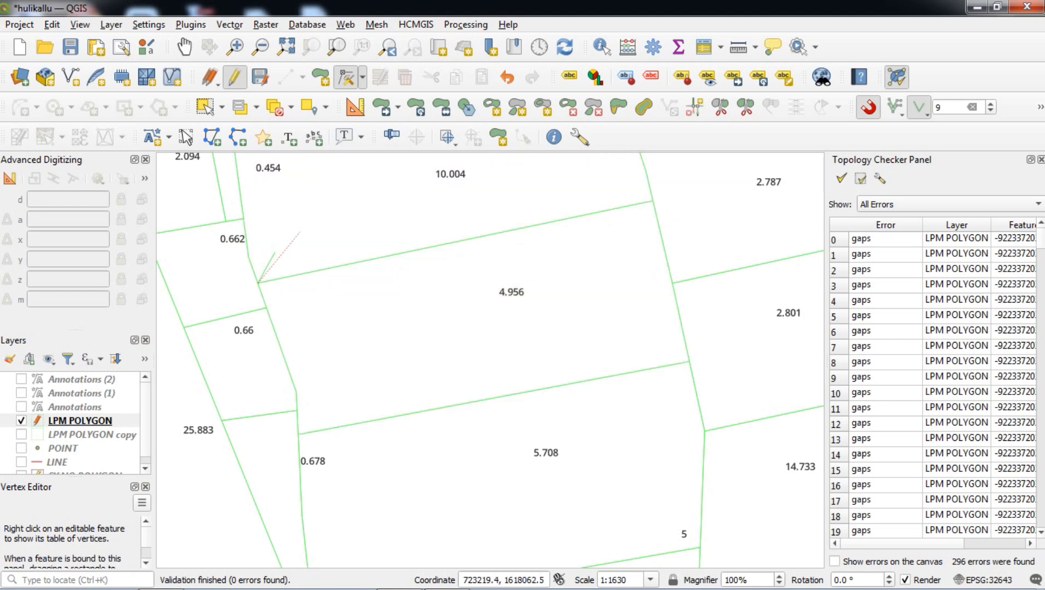
left_click(257, 283)
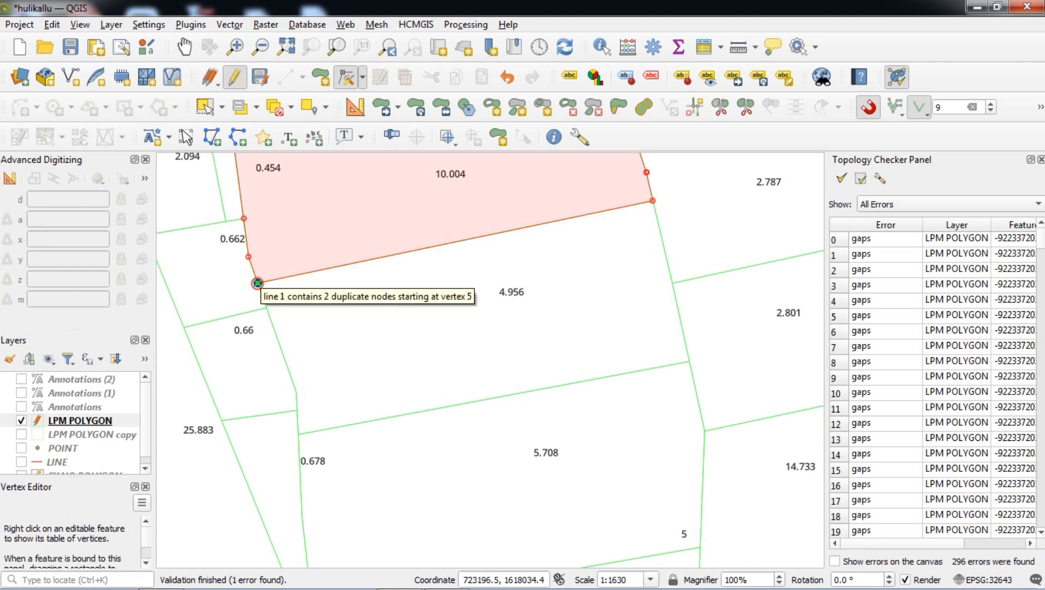
Try moving parcel 10.004's southwestern corner vertex onto the next boundary vertex to the north, and undo the move.
left_click(258, 283)
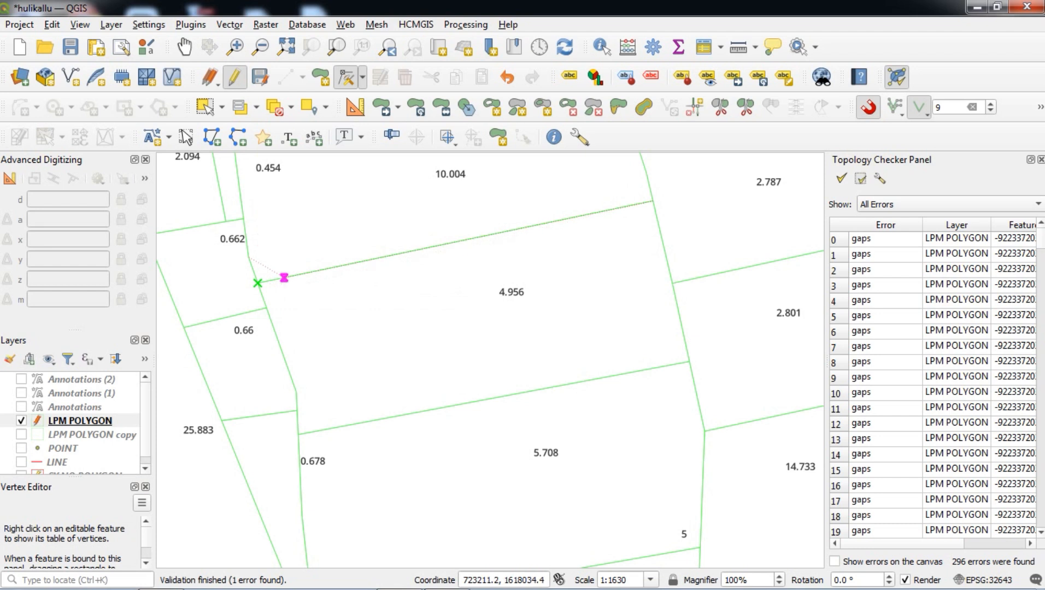
left_click(249, 257)
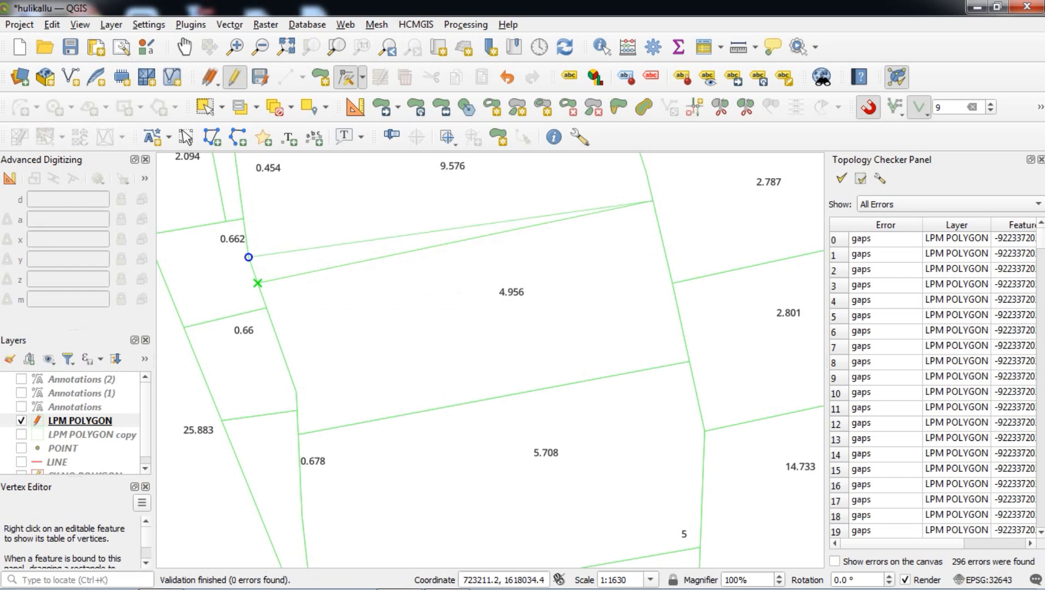
key("ctrl+z")
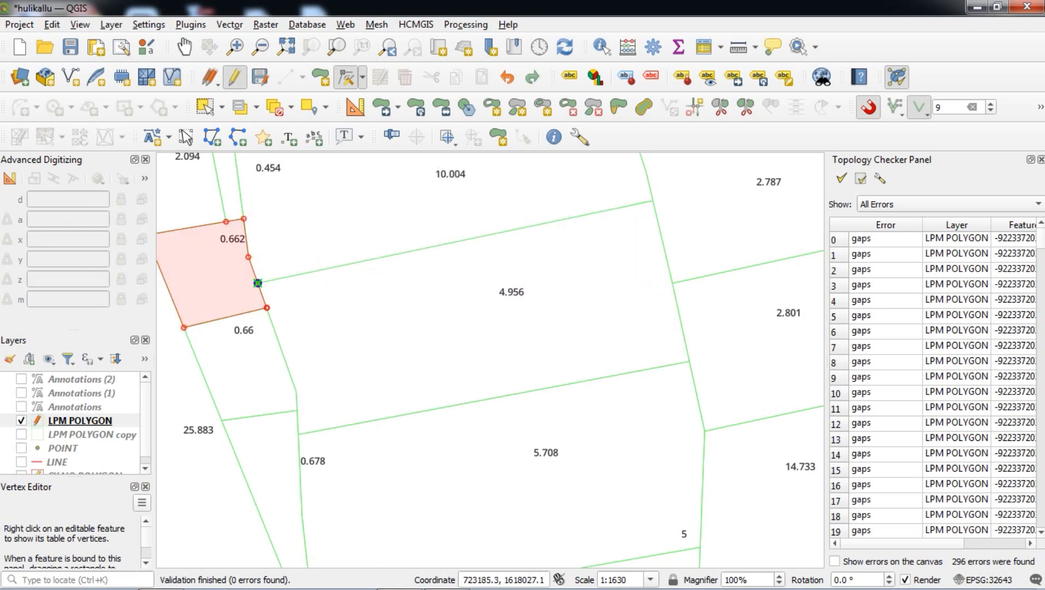
Bind parcel 4.956 and delete the duplicate vertex at its northwestern corner.
right_click(257, 283)
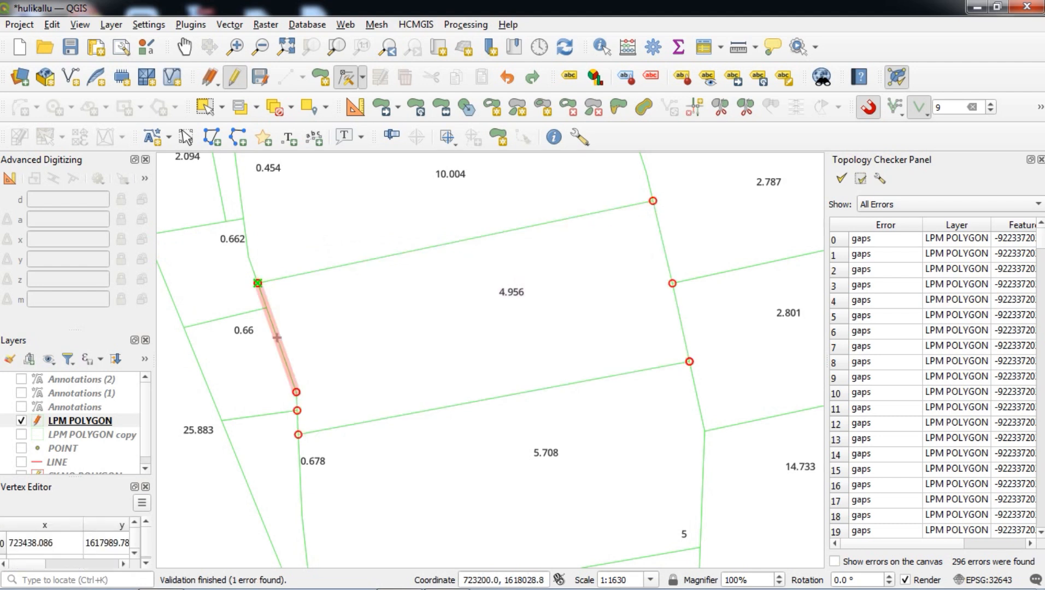
left_click(258, 283)
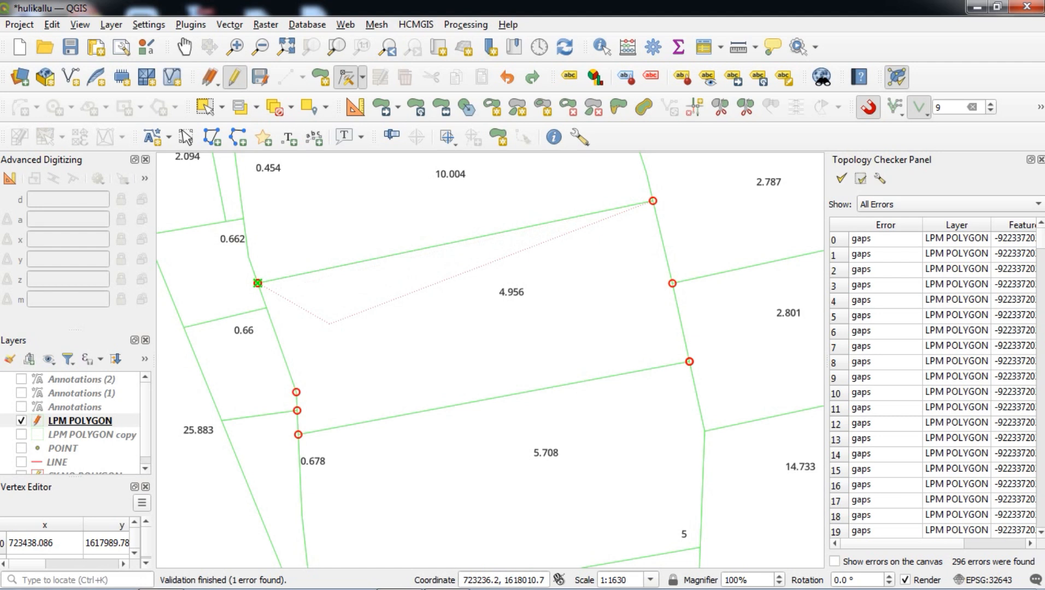
key("Delete")
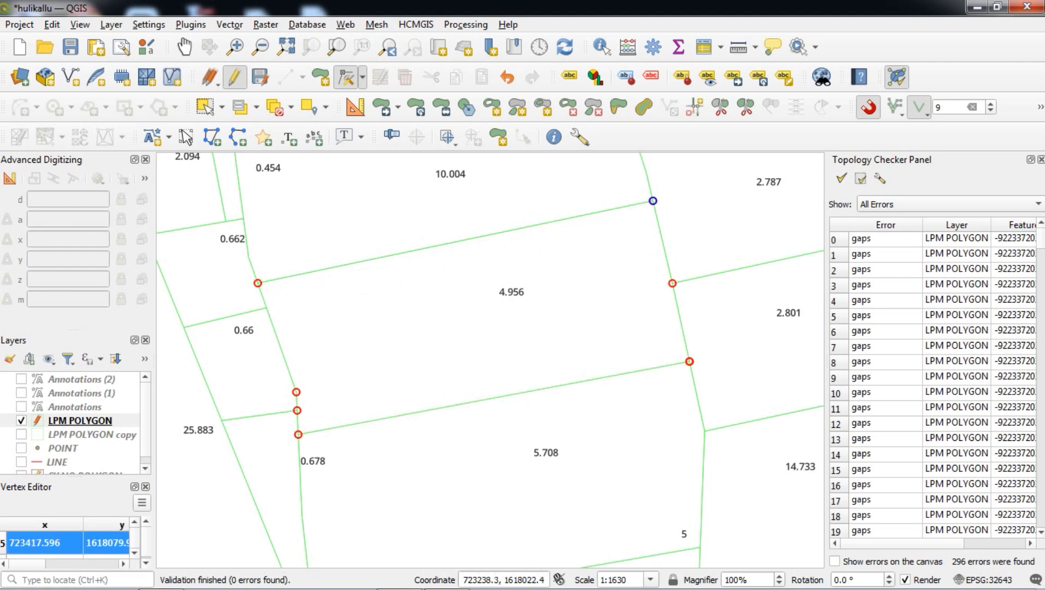
Add a vertex to parcel 4.956's western edge and snap it where parcels 0.662 and 0.66 meet.
right_click(318, 319)
right_click(319, 320)
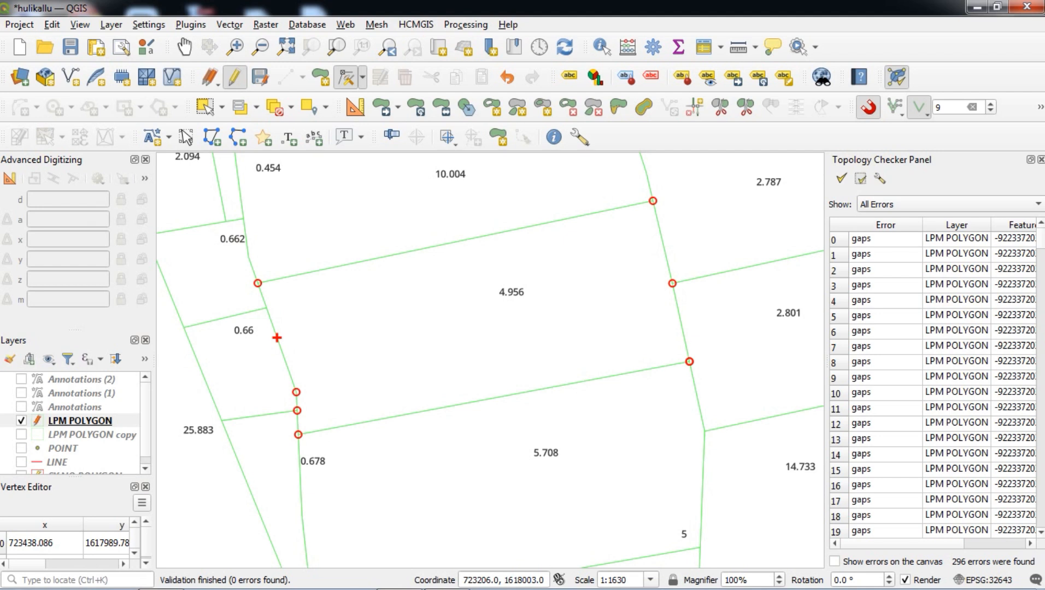
left_click(277, 338)
left_click(266, 307)
Validate the whole layer again, check the error highlights around parcels 5 and 5.364, and hide them.
left_click(841, 179)
scroll(456, 211, "down", 1)
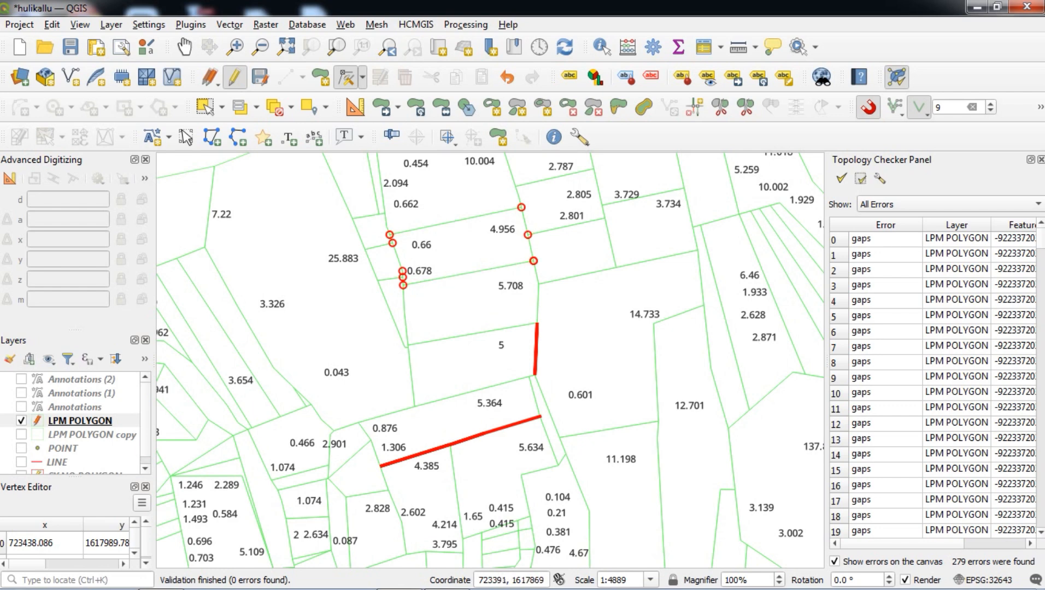
scroll(555, 371, "up", 2)
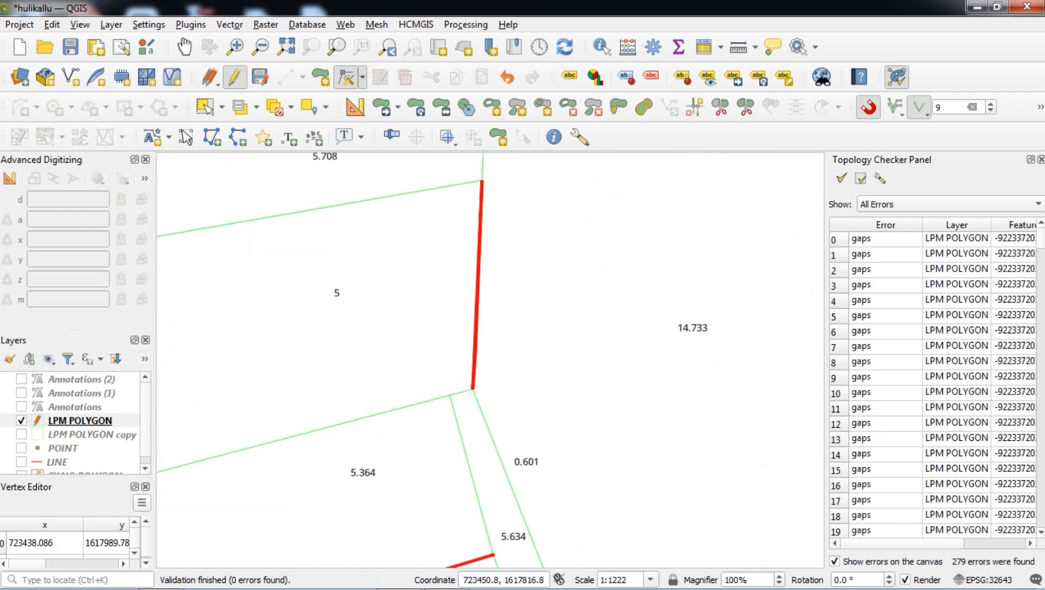
scroll(535, 342, "down", 1)
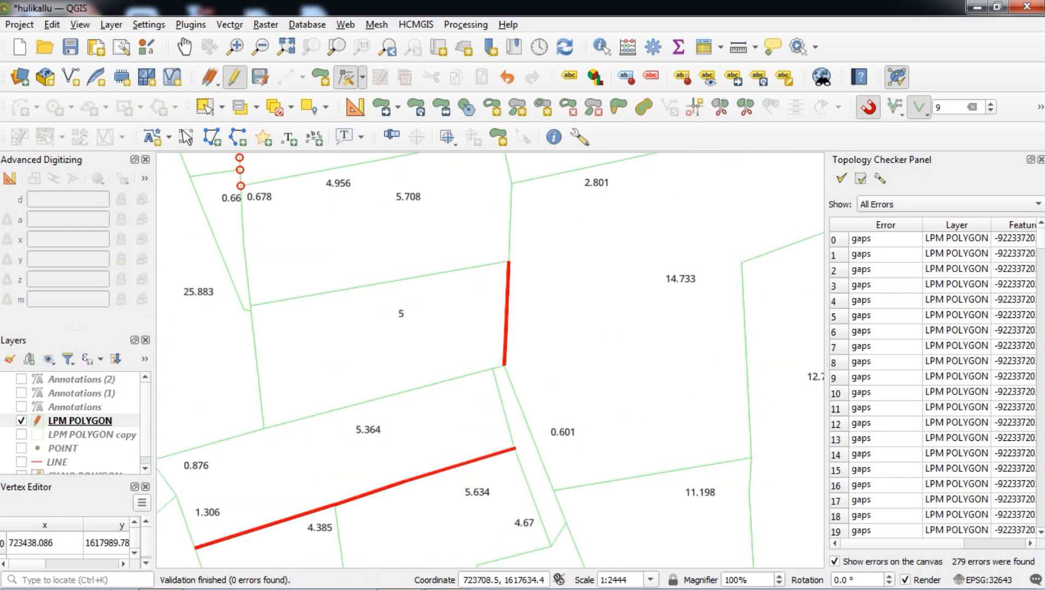
left_click(834, 562)
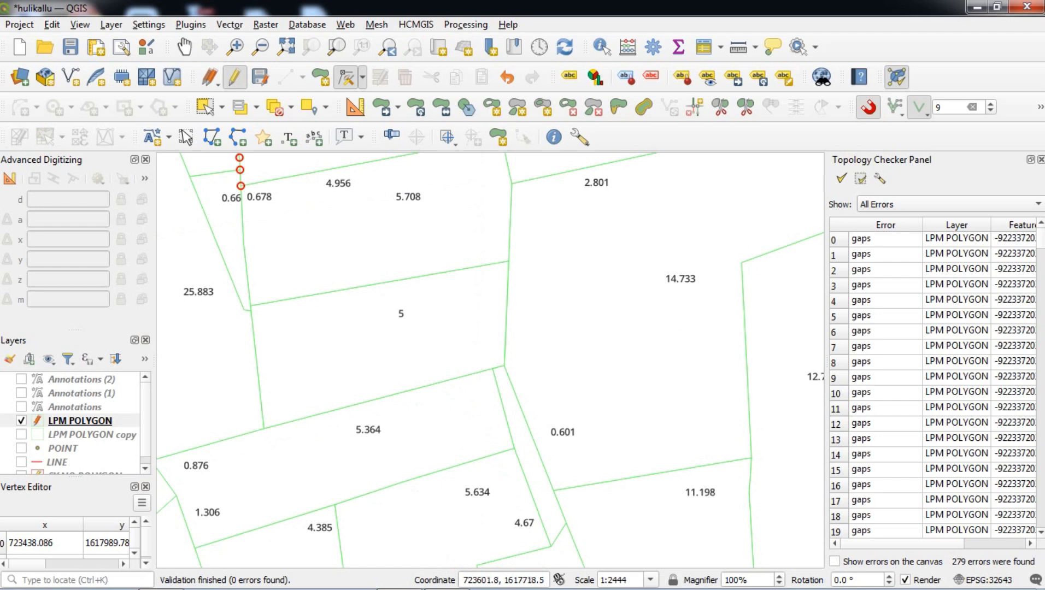
Compare the vertices of parcels 5 and 14.733 along their shared boundary by binding each parcel in turn.
right_click(469, 315)
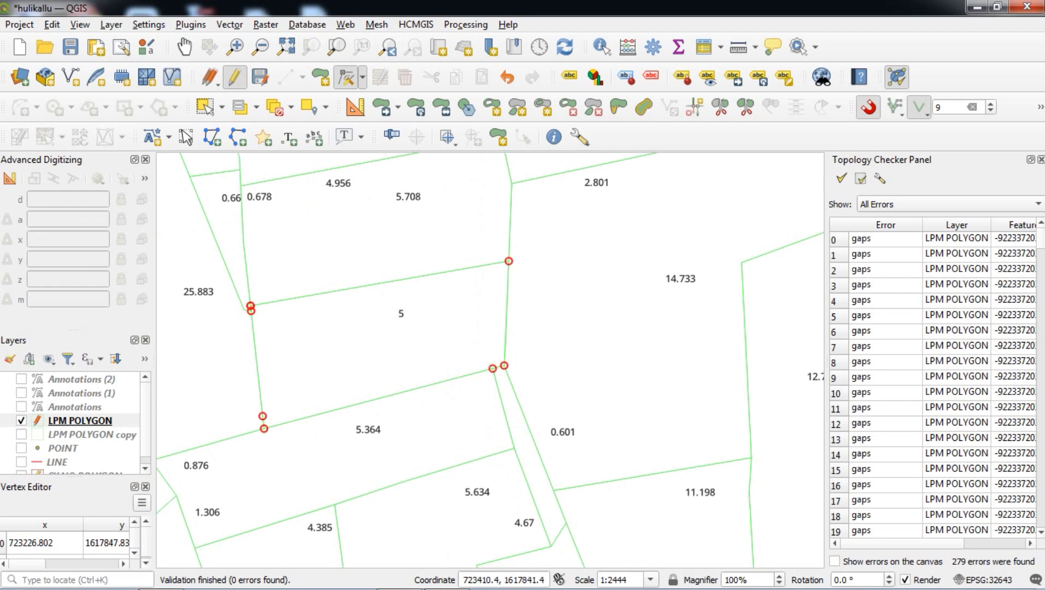
right_click(527, 310)
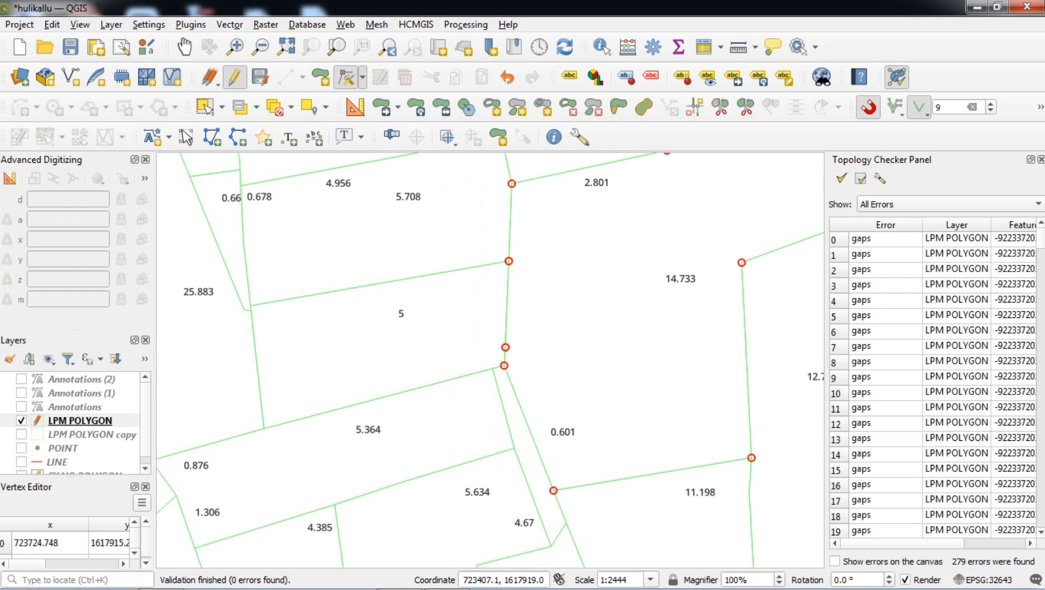
right_click(465, 221)
right_click(464, 313)
right_click(526, 309)
right_click(465, 314)
right_click(527, 310)
right_click(506, 306)
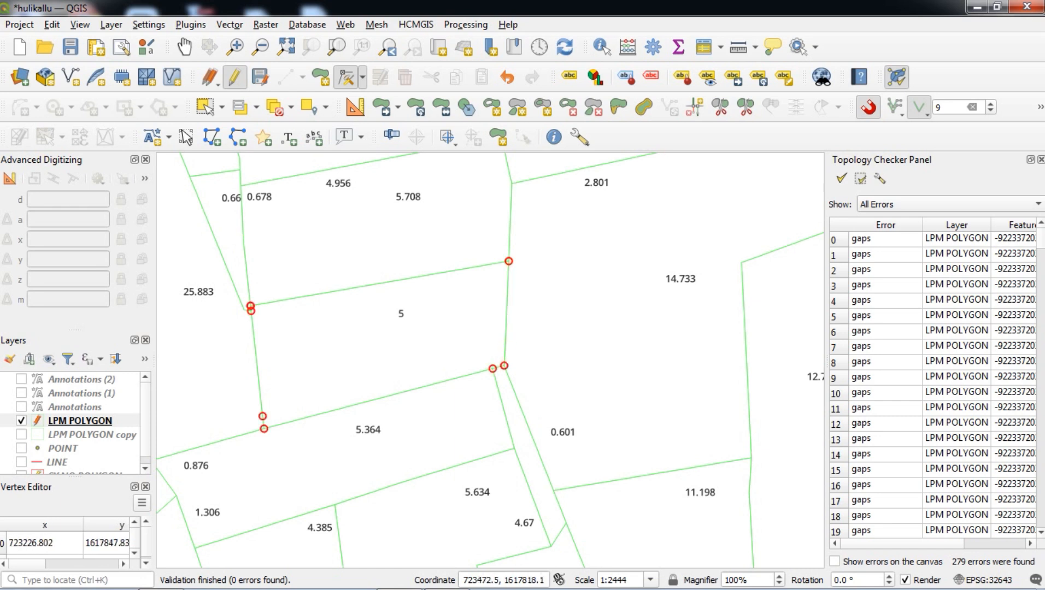
right_click(507, 306)
right_click(507, 306)
right_click(506, 307)
right_click(506, 306)
scroll(515, 352, "up", 1)
right_click(562, 322)
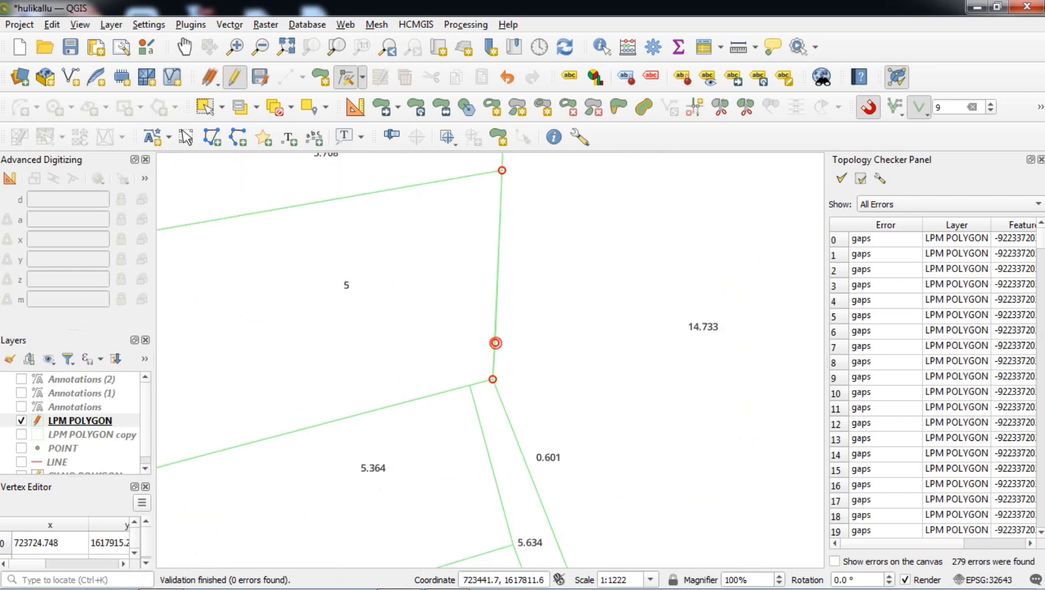
scroll(519, 347, "down", 1)
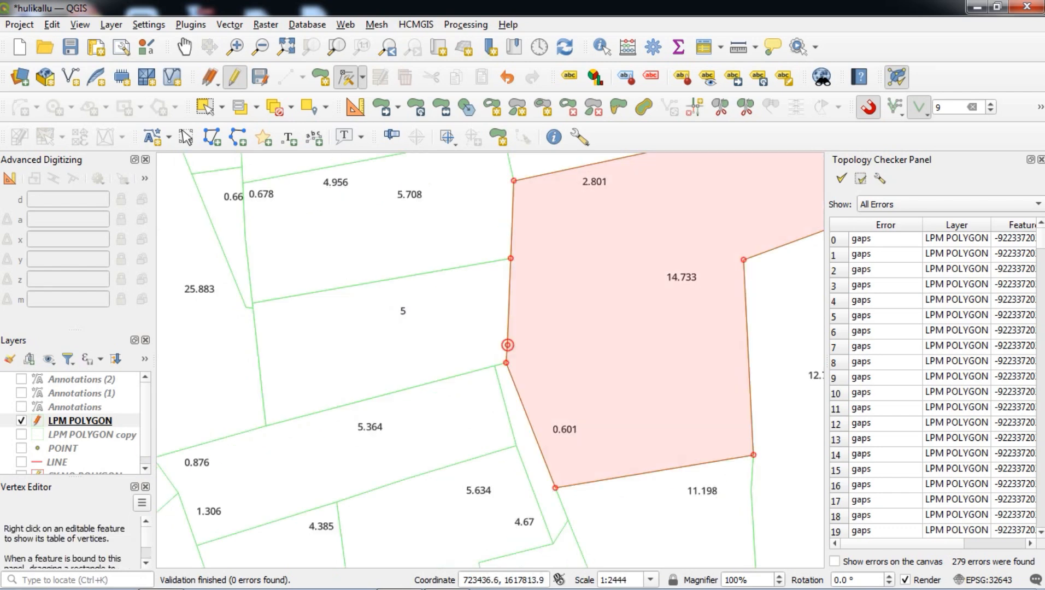
right_click(470, 341)
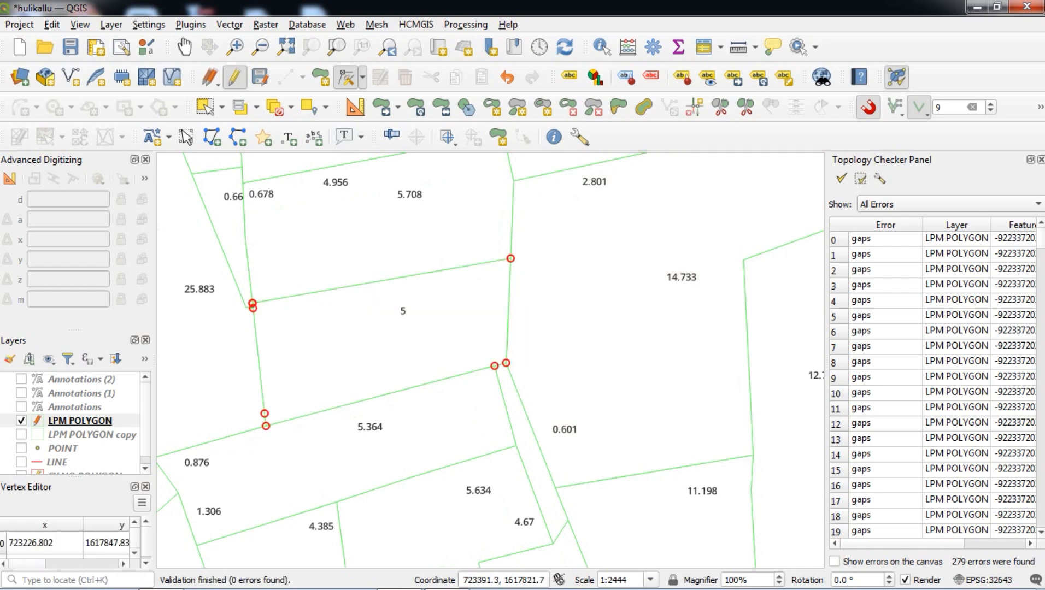
Add a vertex to parcel 5's eastern edge and snap it to parcel 14.733's vertex just above the shared southern corner.
right_click(558, 321)
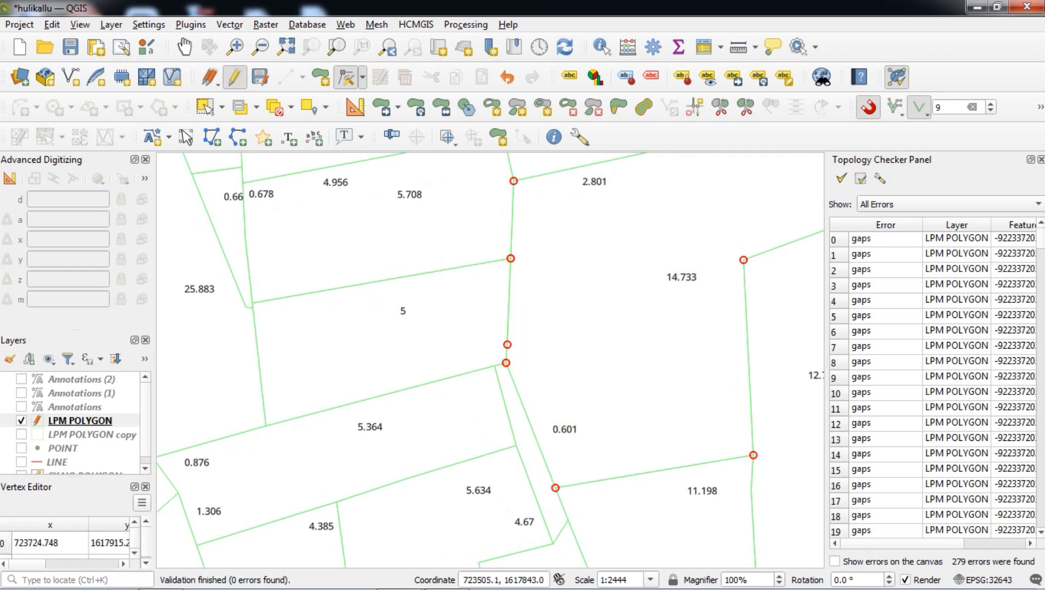
right_click(453, 324)
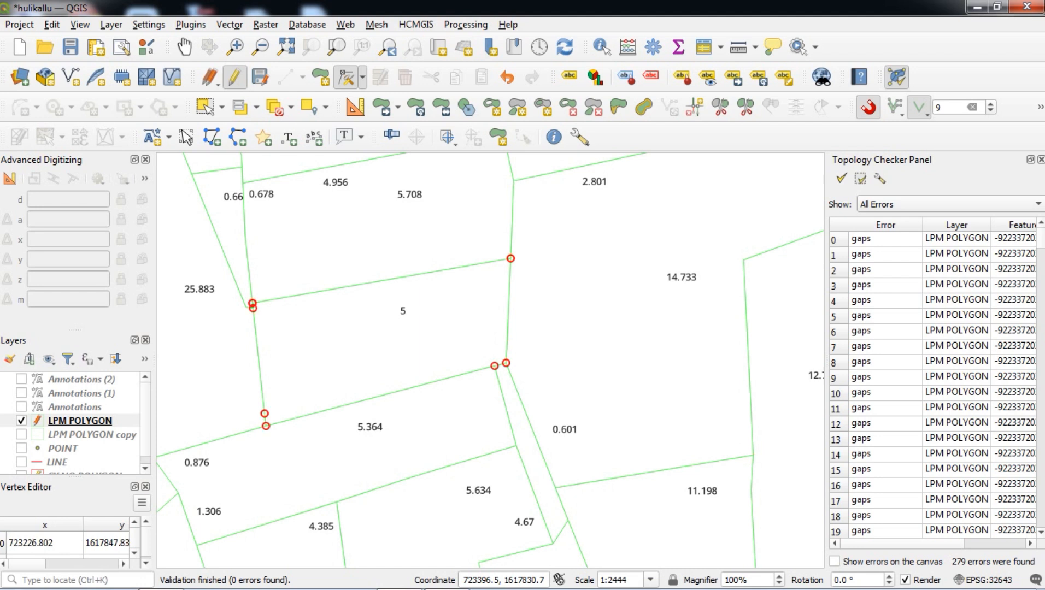
right_click(547, 315)
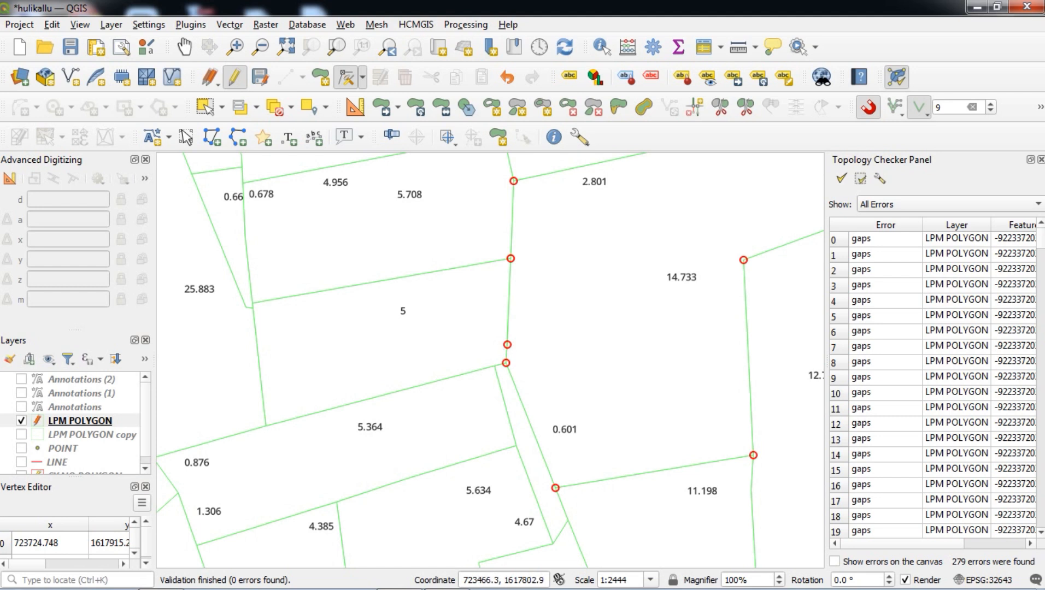
scroll(507, 355, "up", 3)
scroll(459, 298, "up", 2)
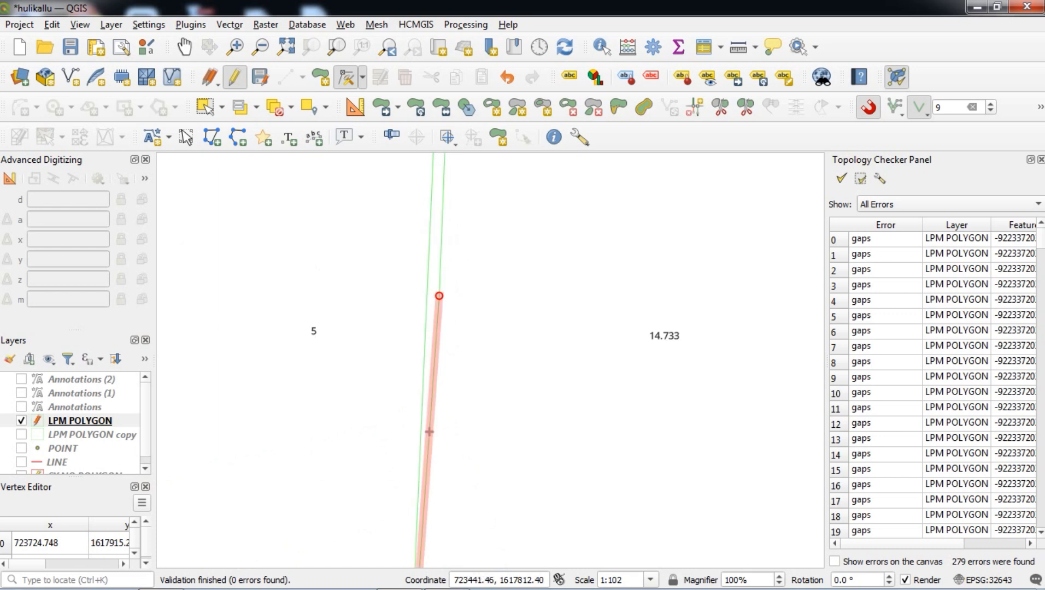
right_click(468, 321)
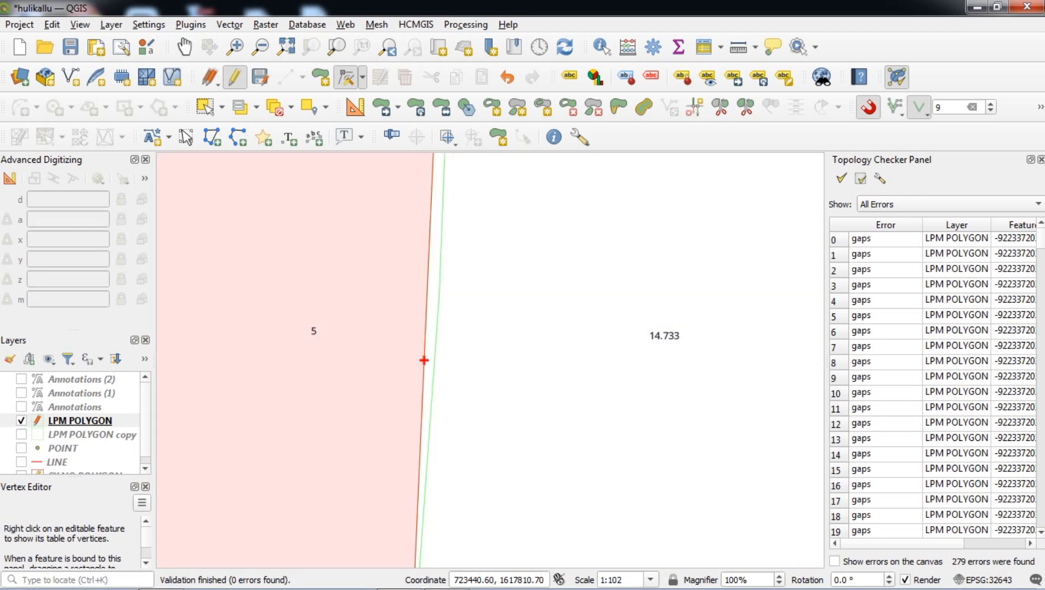
left_click(424, 361)
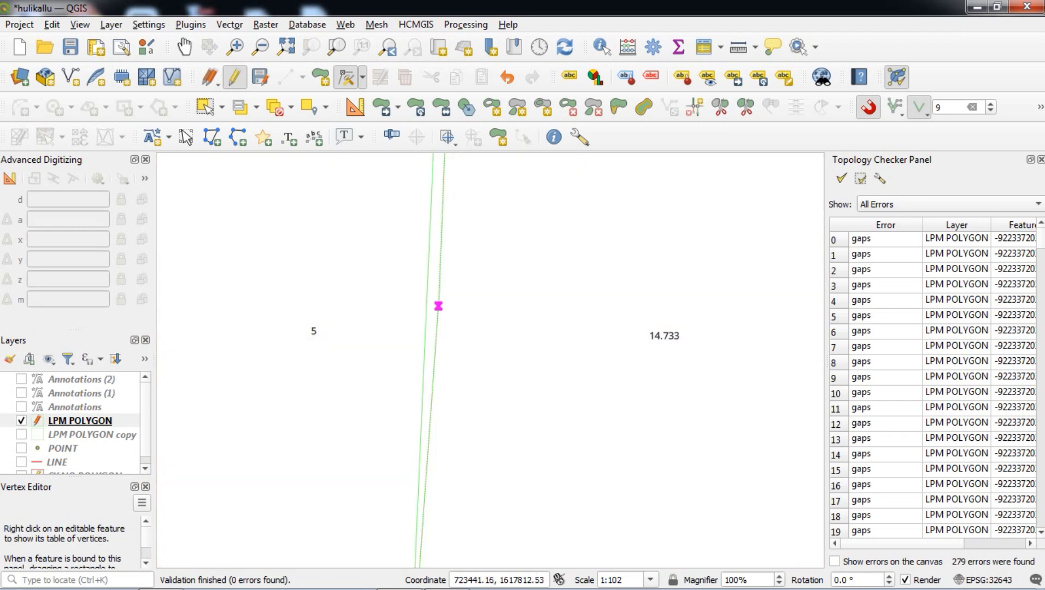
left_click(439, 296)
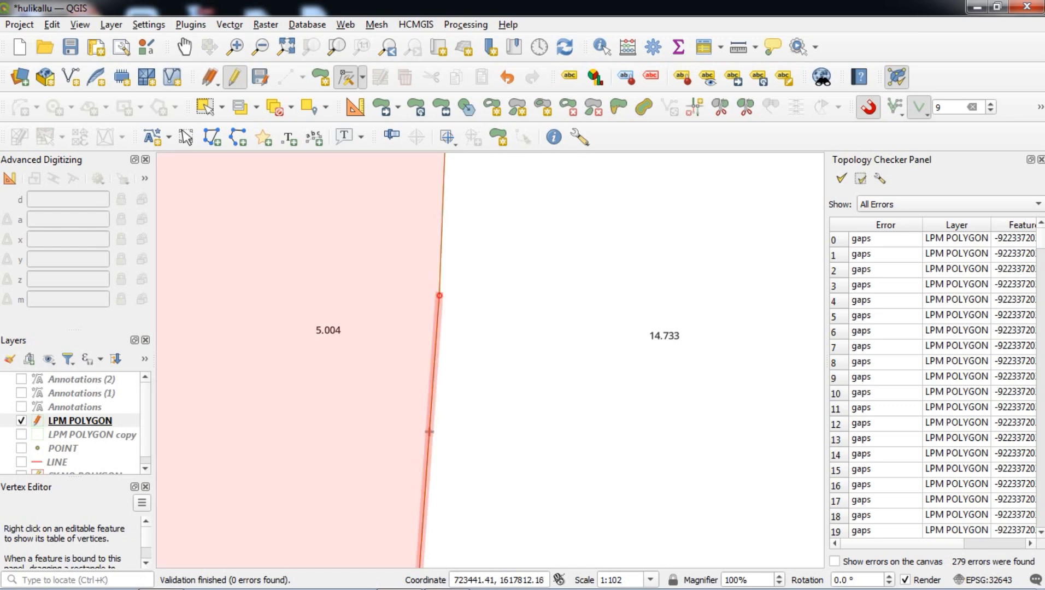
Validate the whole layer again, check the error highlight along parcel 5.364's southern edge, and hide the highlights.
scroll(440, 339, "down", 3)
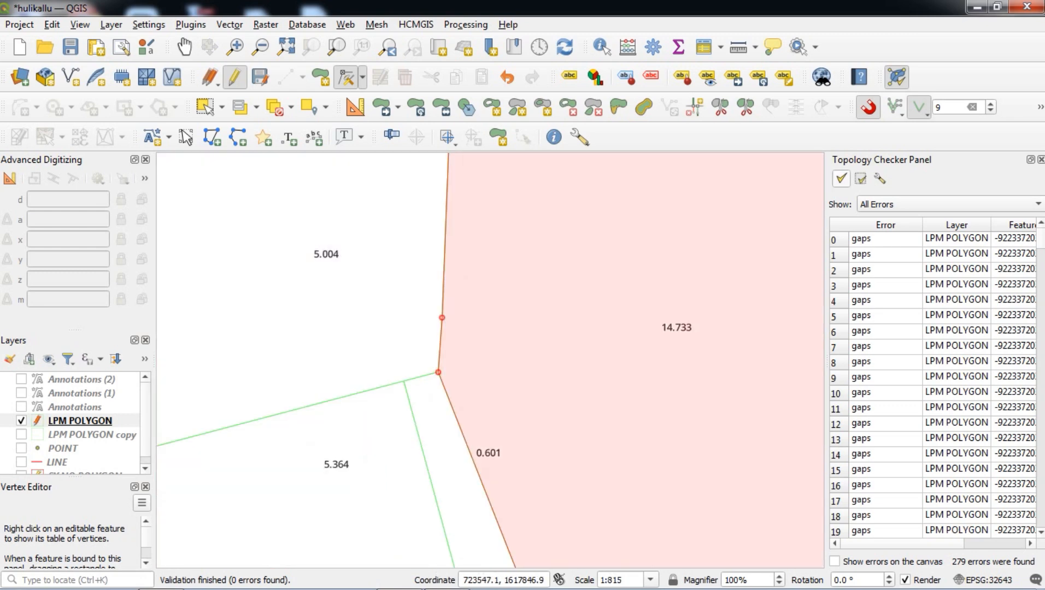
left_click(835, 561)
scroll(530, 323, "down", 2)
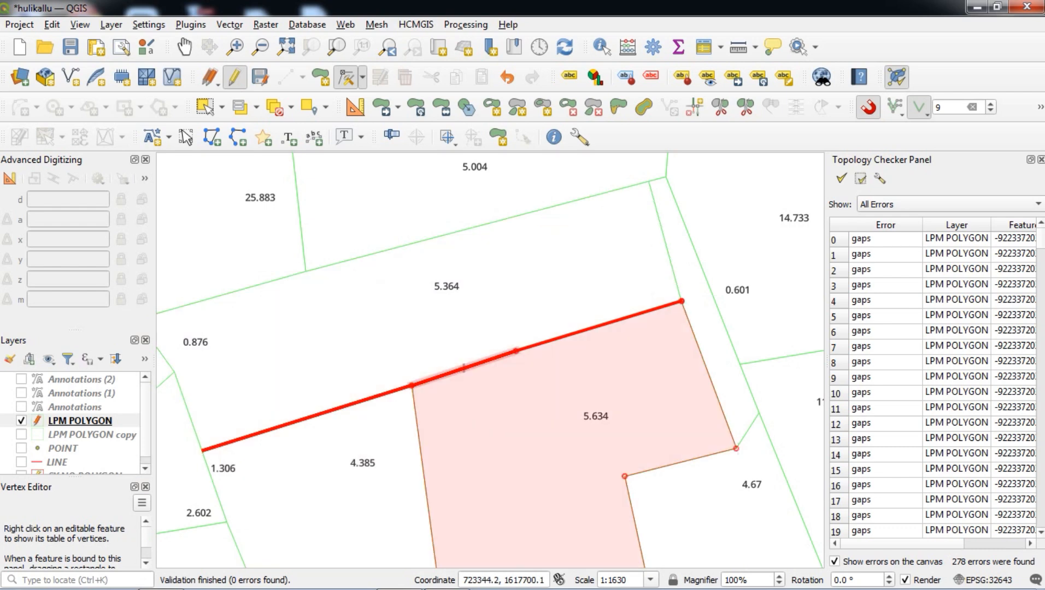
left_click(835, 561)
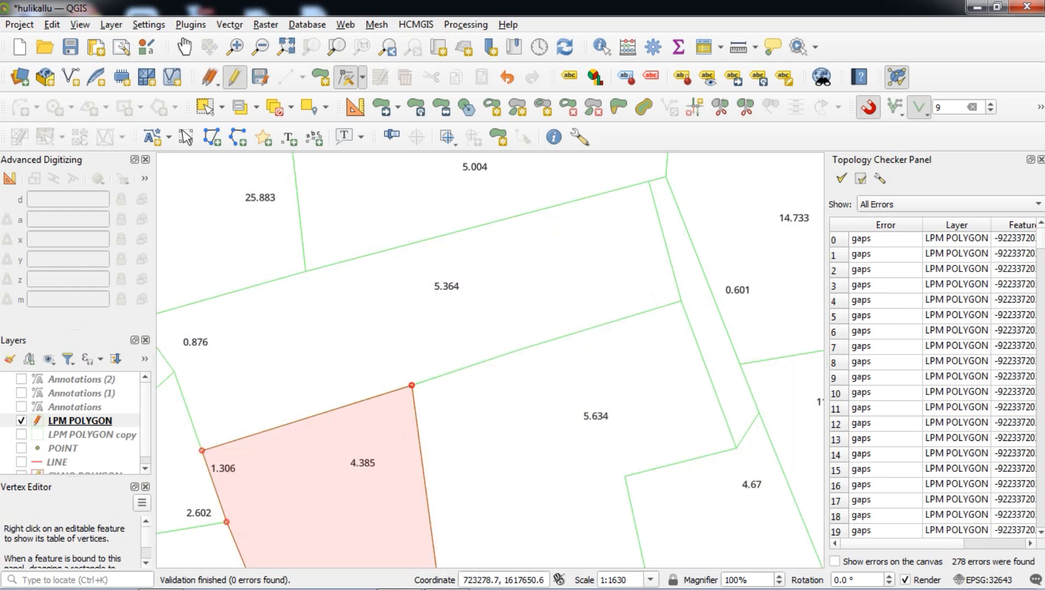
Compare the vertices of parcels 4.385, 5.634 and 5.364 along their shared boundary and check them against the gap highlight.
right_click(255, 481)
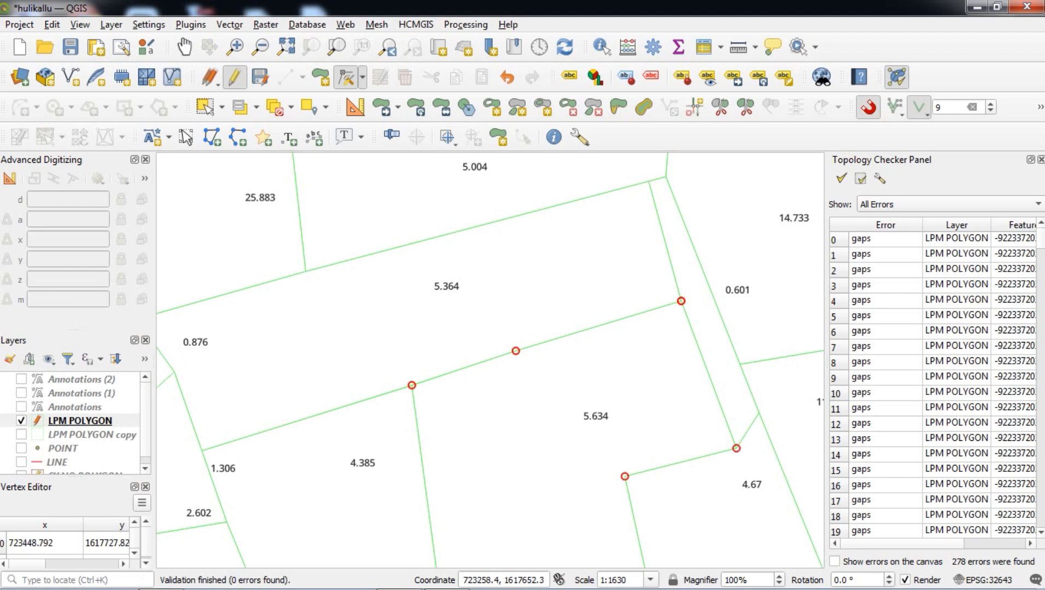
right_click(342, 435)
right_click(512, 300)
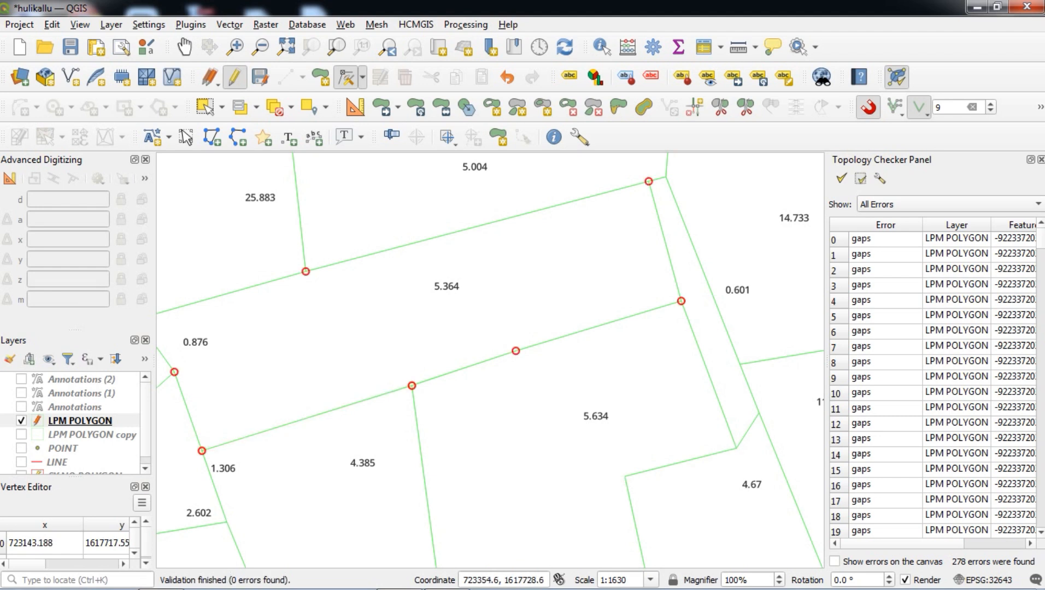
right_click(531, 442)
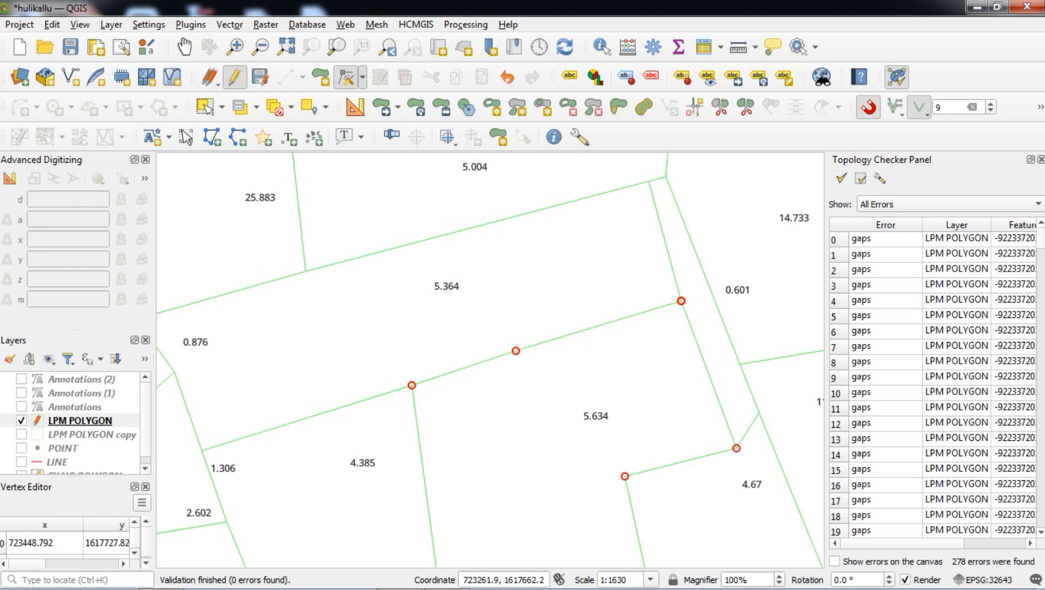
right_click(383, 420)
right_click(358, 354)
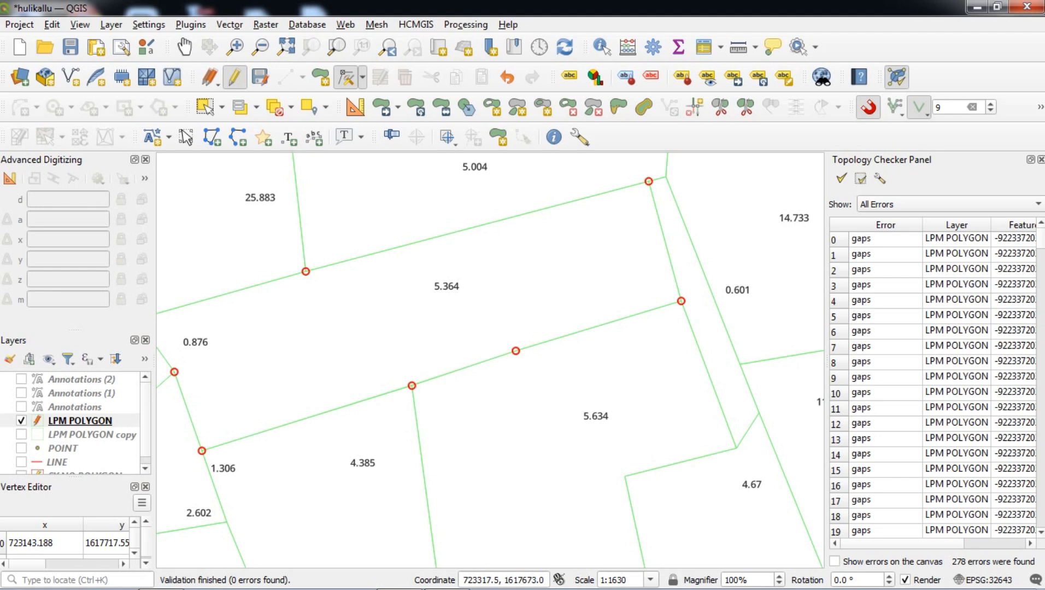
right_click(498, 526)
right_click(398, 484)
right_click(438, 348)
left_click(835, 562)
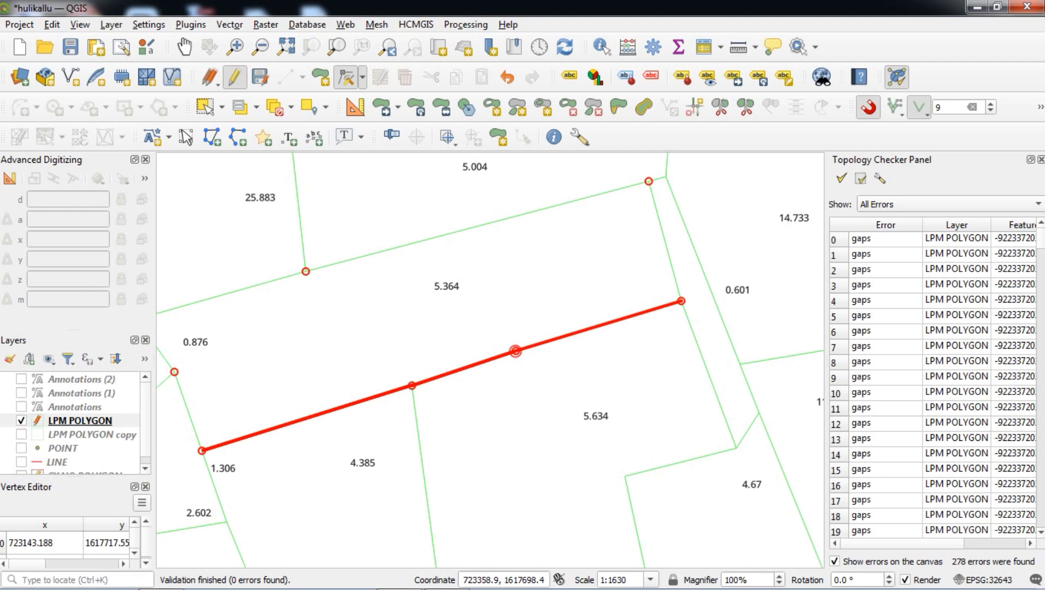
left_click(834, 562)
Move parcel 5.364's southern-edge vertex and snap it onto the shared corner of parcels 4.385 and 5.634.
scroll(390, 390, "up", 1)
scroll(421, 375, "up", 4)
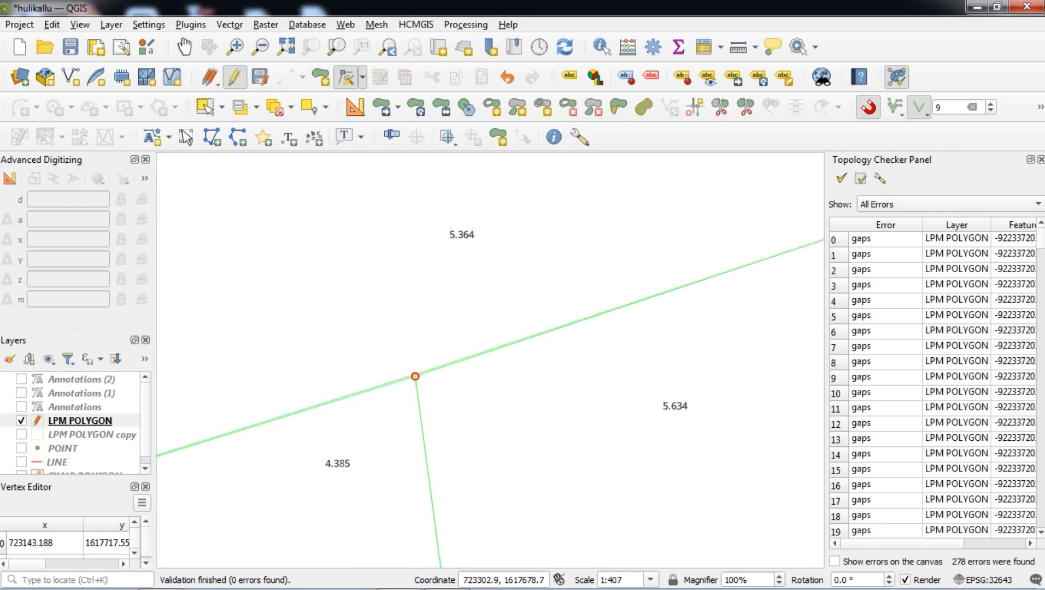
scroll(402, 363, "up", 2)
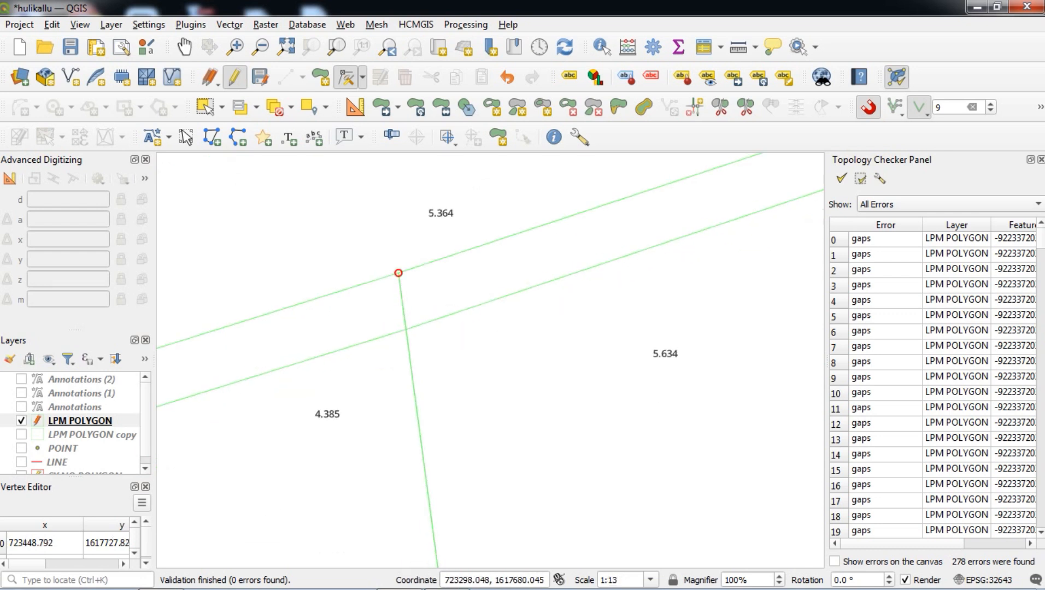
right_click(400, 275)
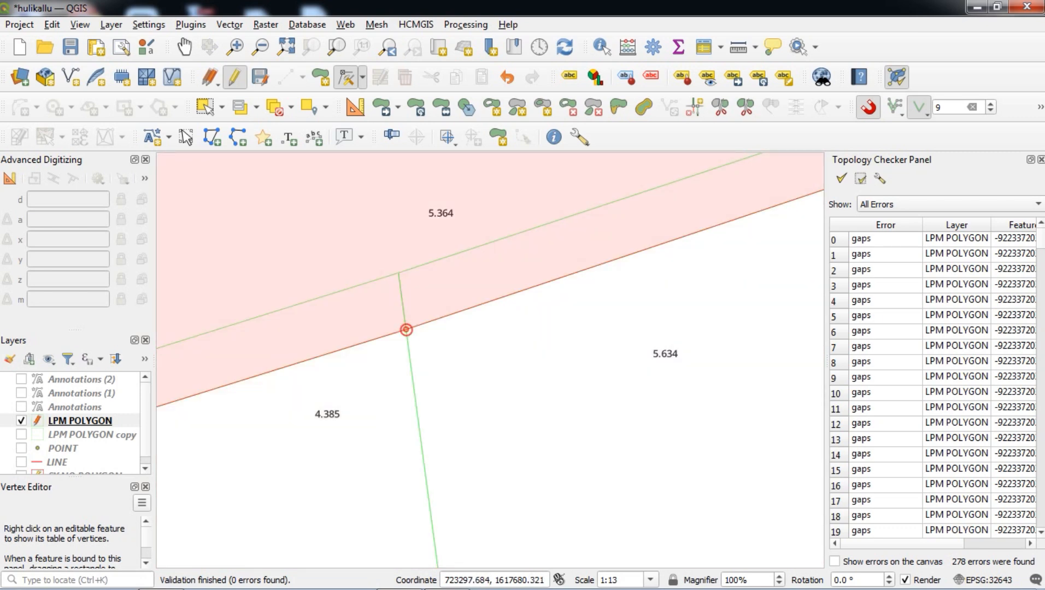
left_click(406, 330)
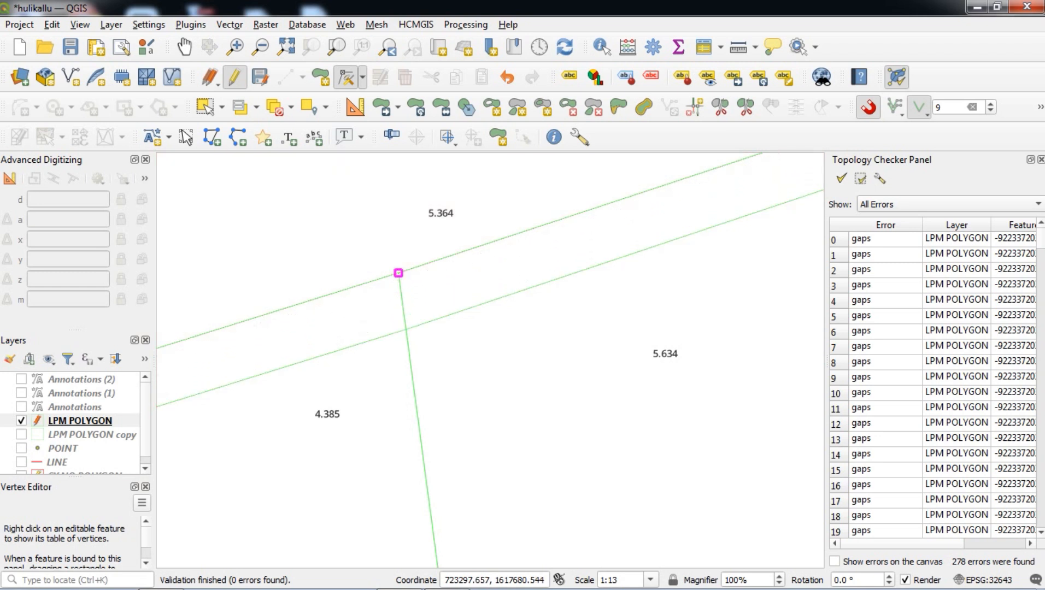
left_click(399, 273)
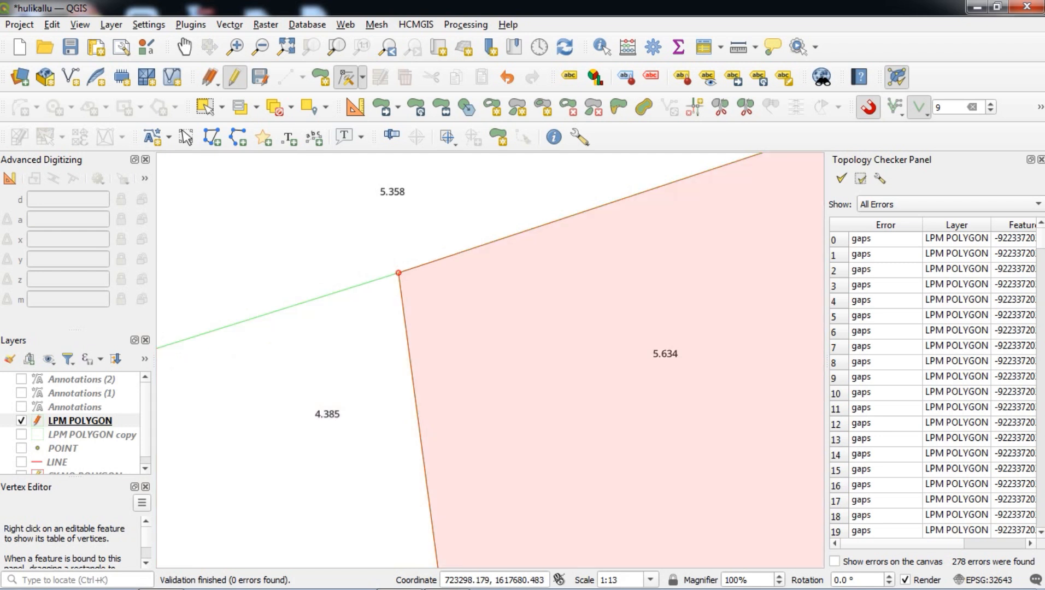
Validate the whole layer again, show the errors on the canvas, and survey the remaining gap highlights across the map.
scroll(516, 290, "down", 2)
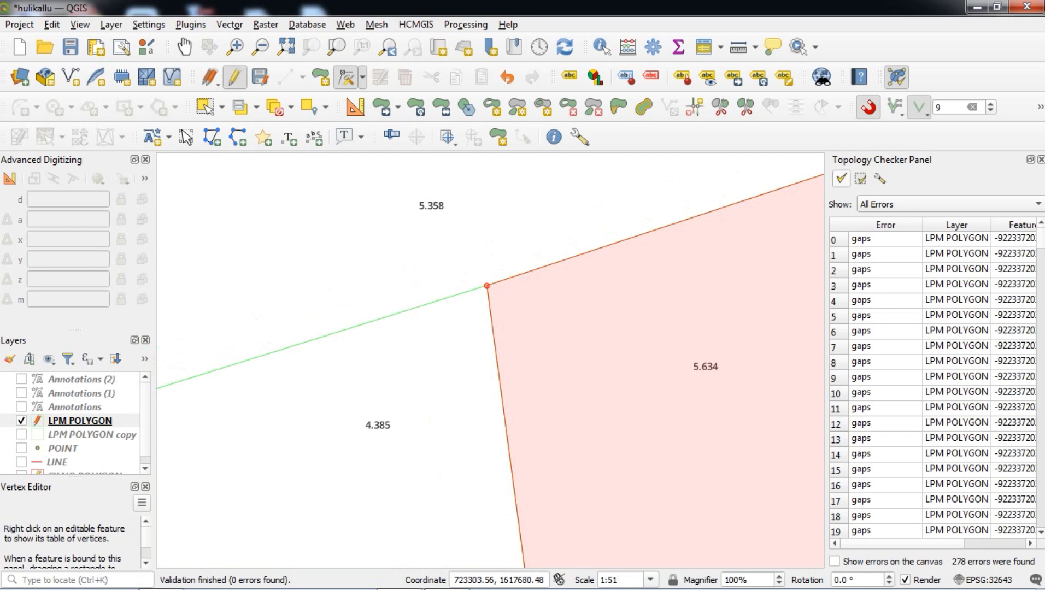
left_click(841, 178)
scroll(480, 294, "down", 5)
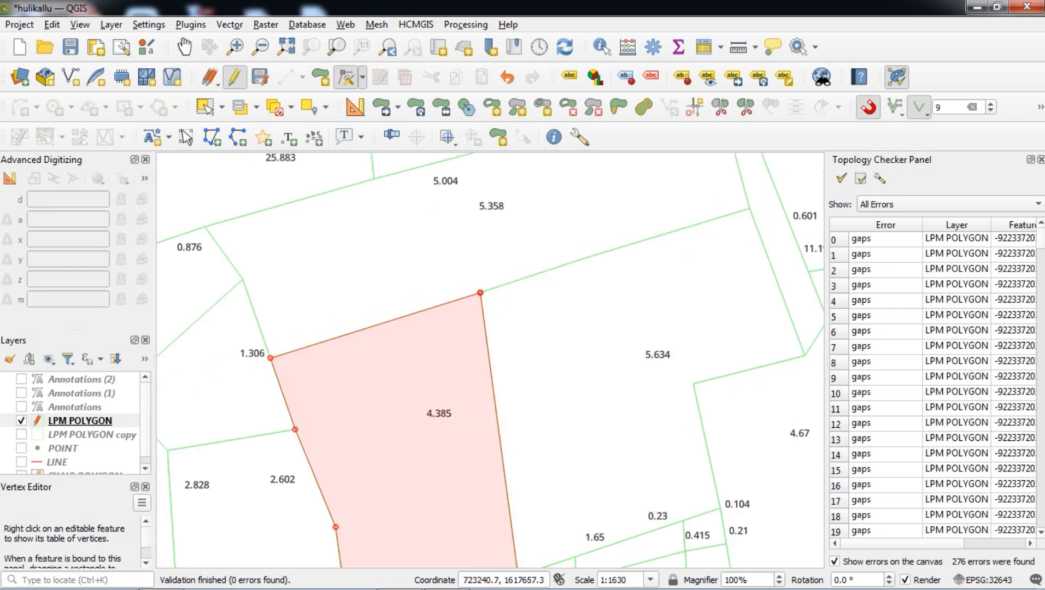
scroll(561, 293, "down", 1)
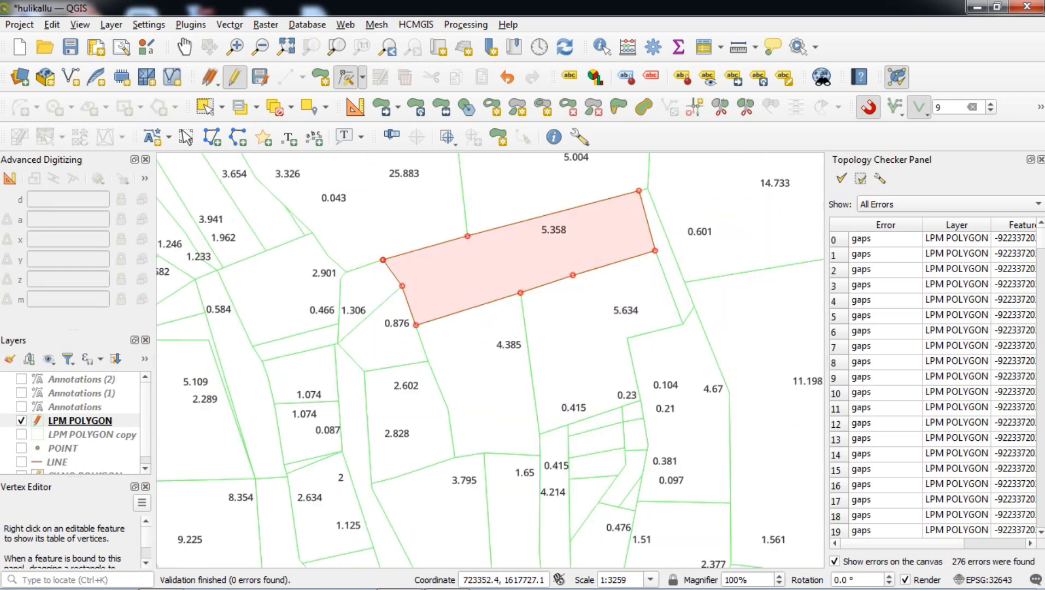
scroll(628, 278, "down", 1)
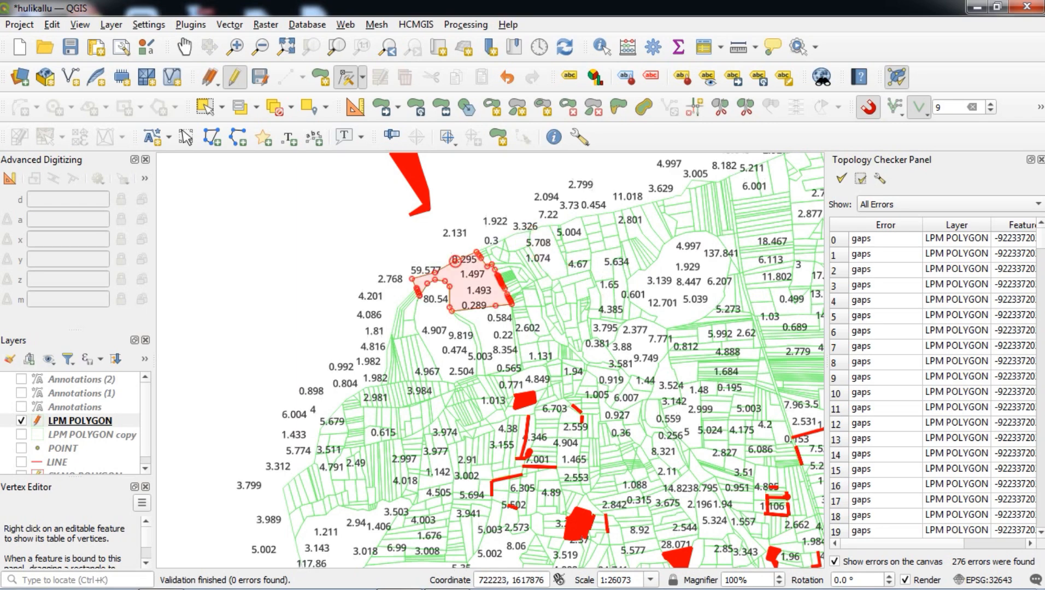
scroll(386, 272, "down", 2)
scroll(469, 375, "up", 4)
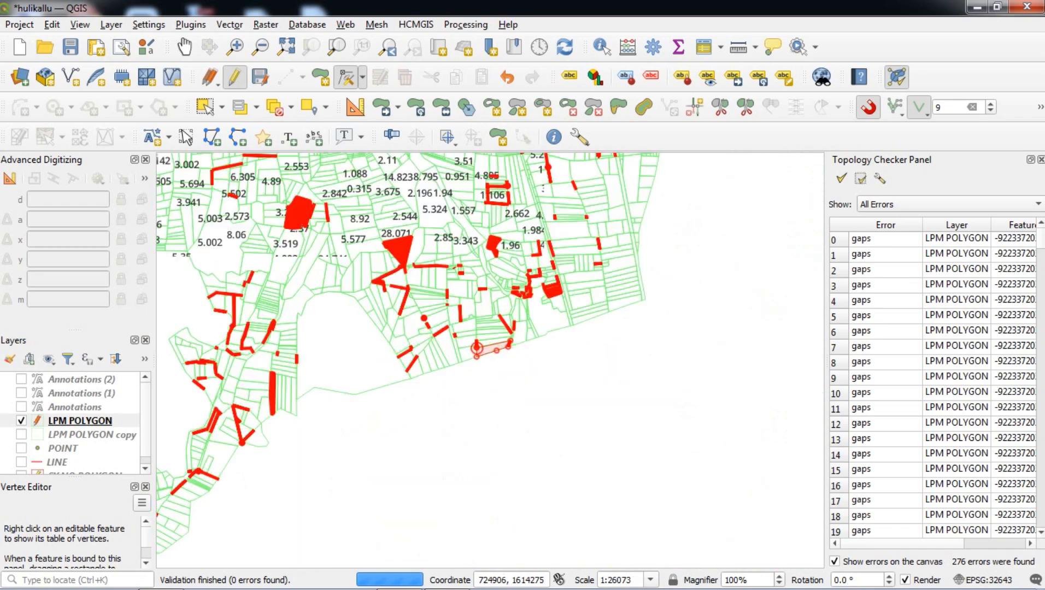
scroll(387, 291, "up", 2)
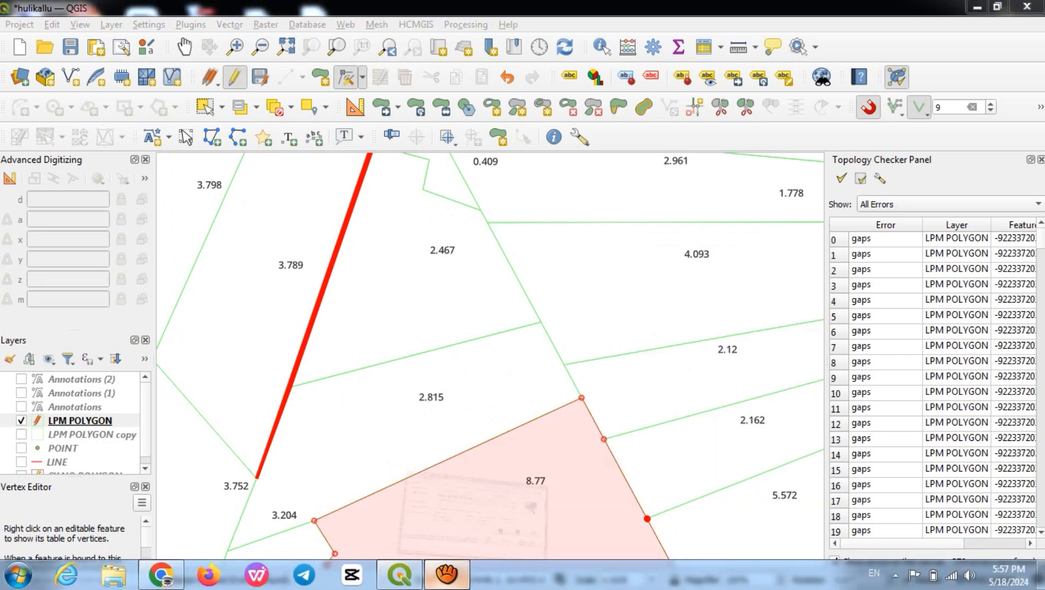
left_click(446, 575)
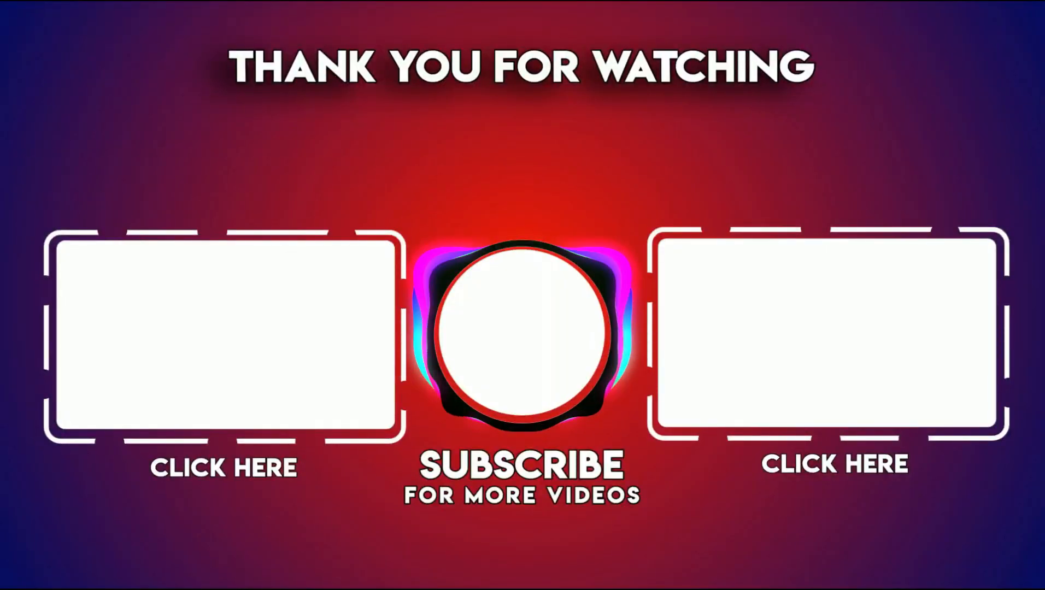